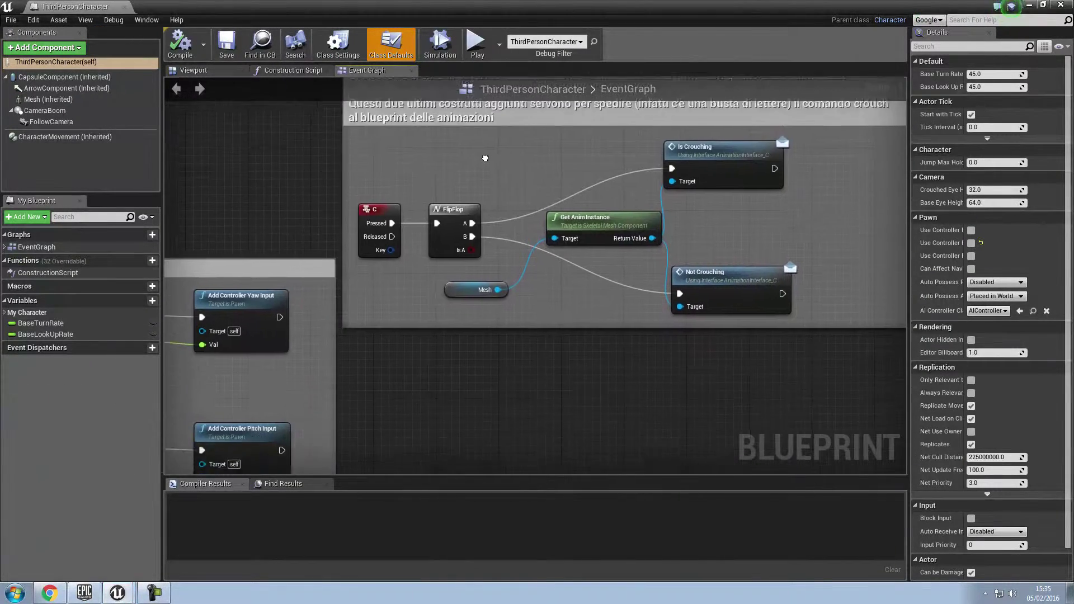
# Add an X keyboard event node to ThirdPersonCharacter's event graph
pyautogui.rightClick(428, 346)
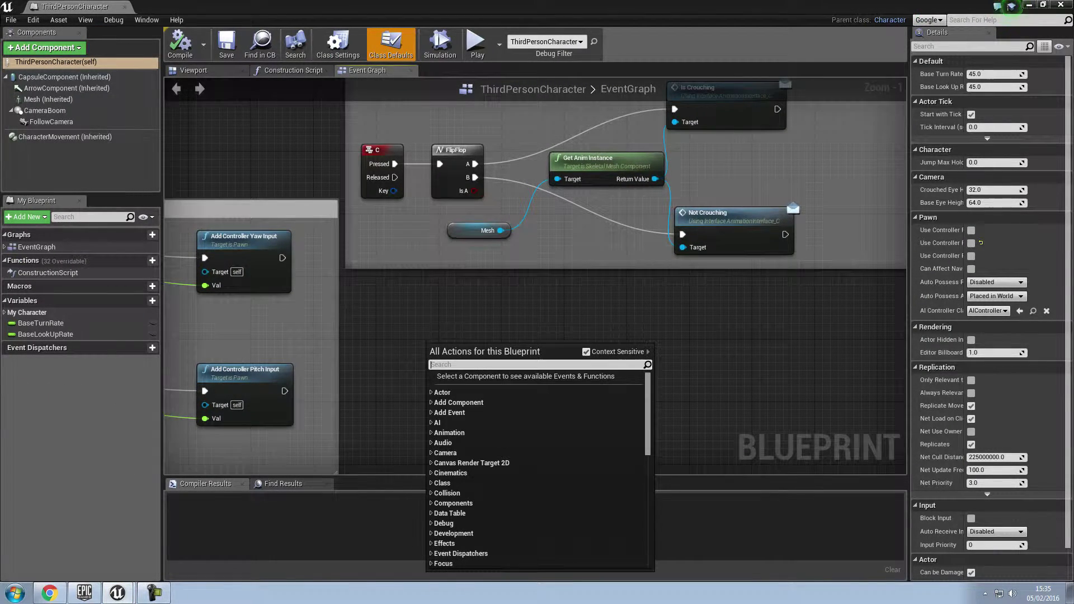
pyautogui.write('x')
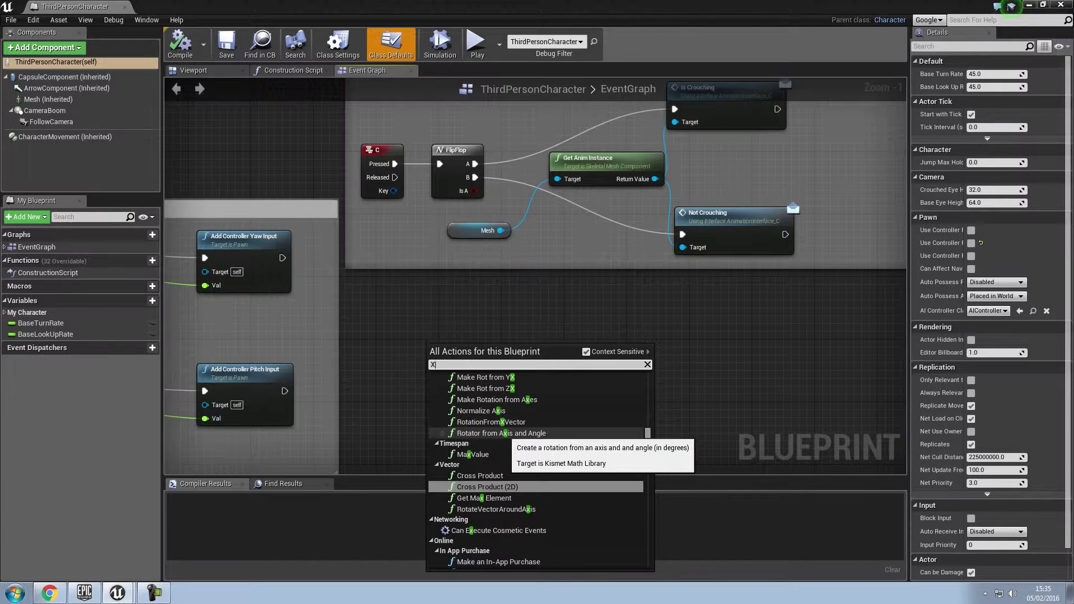
pyautogui.scroll(-2, 537, 448)
pyautogui.scroll(5, 540, 470)
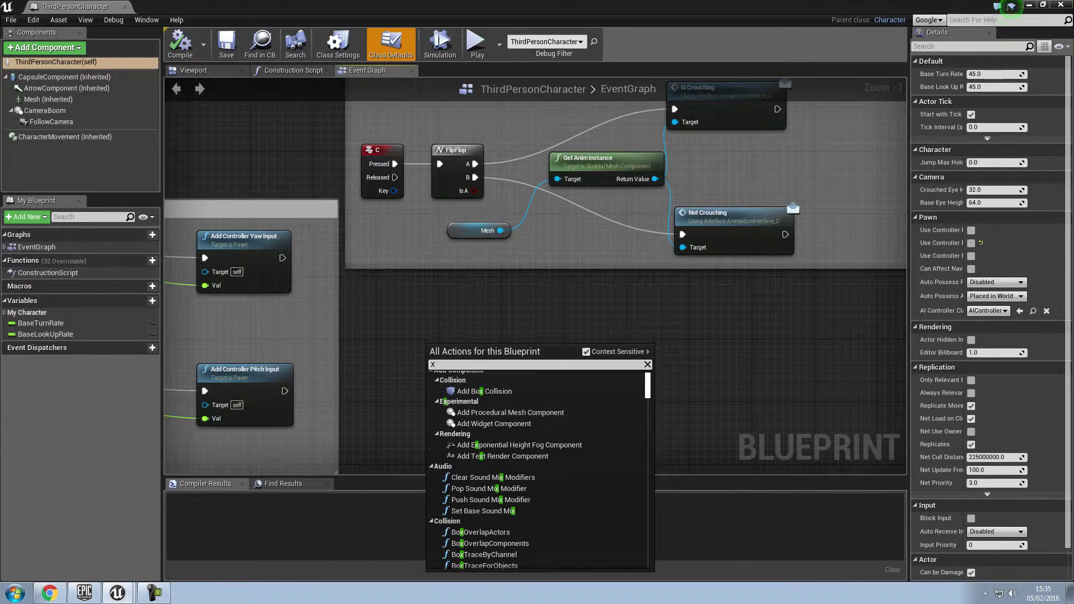
pyautogui.scroll(-2, 540, 470)
pyautogui.scroll(-2, 540, 470)
pyautogui.scroll(-2, 540, 470)
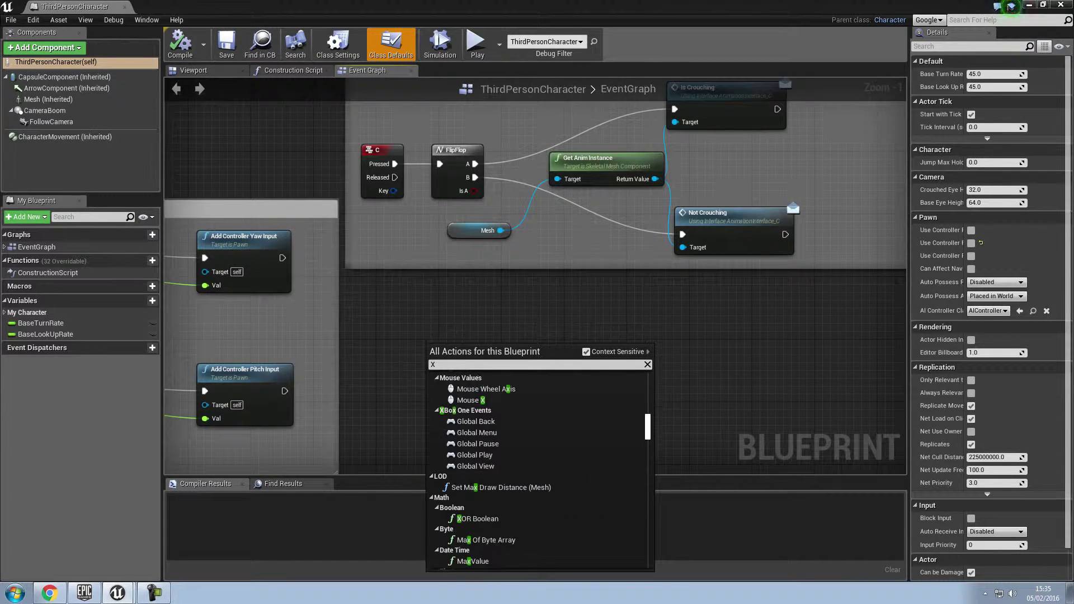
pyautogui.scroll(-1, 540, 470)
pyautogui.scroll(1, 445, 451)
pyautogui.scroll(2, 445, 451)
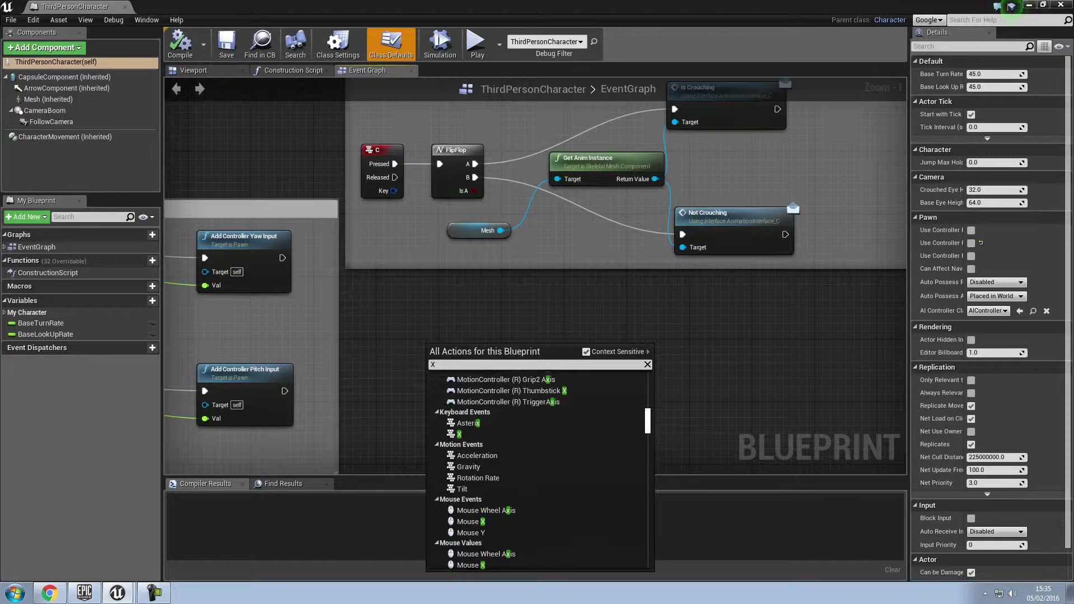
pyautogui.scroll(1, 445, 451)
pyautogui.click(459, 451)
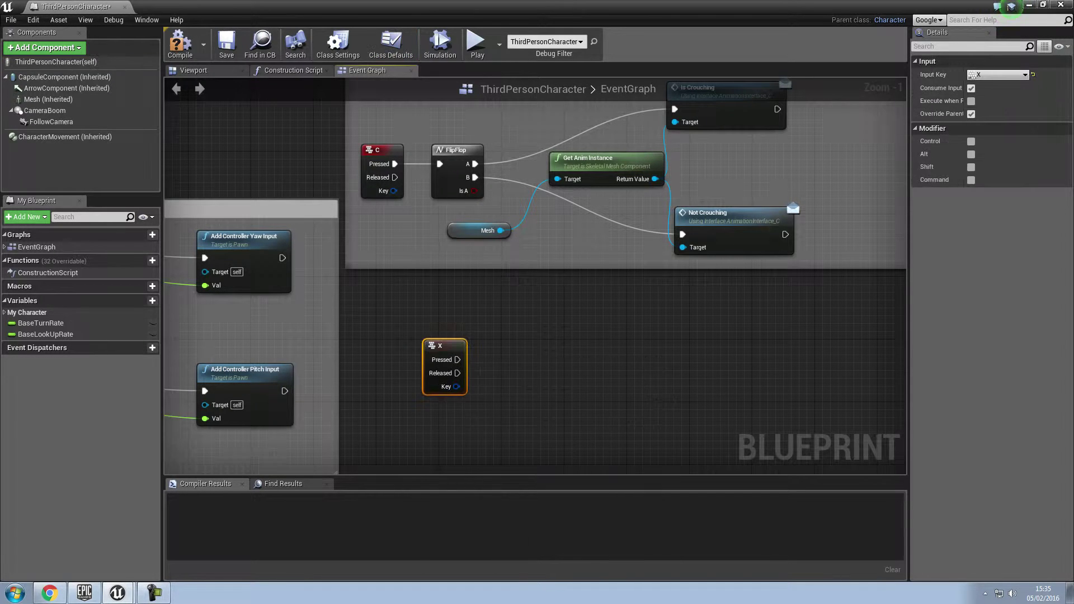
pyautogui.moveTo(434, 358); pyautogui.dragTo(386, 389)
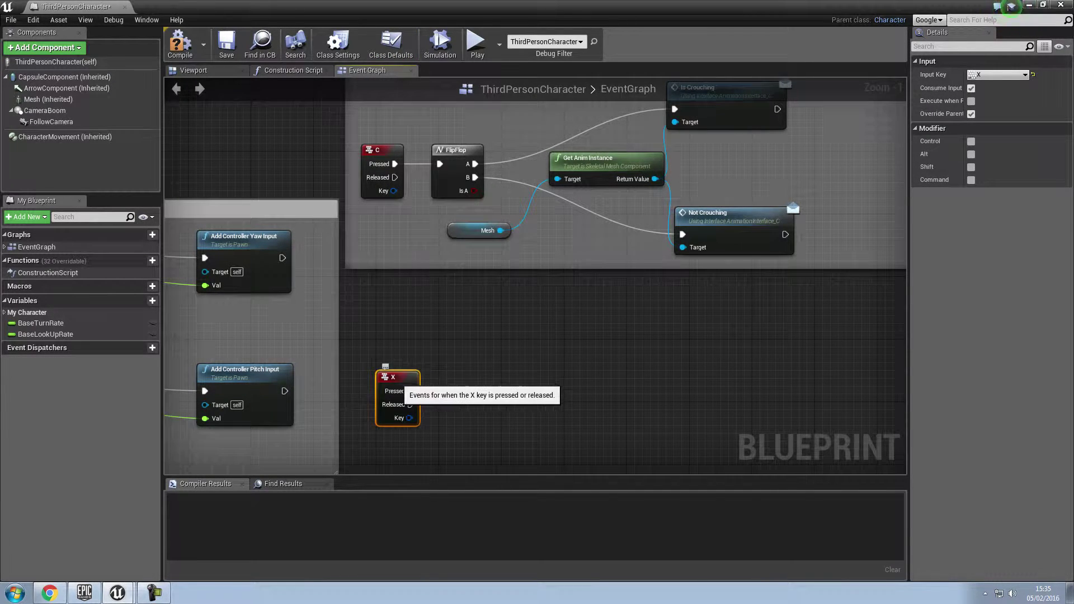
# Add a FlipFlop node and wire the X key's Pressed output into it
pyautogui.rightClick(473, 160)
pyautogui.write('flipf')
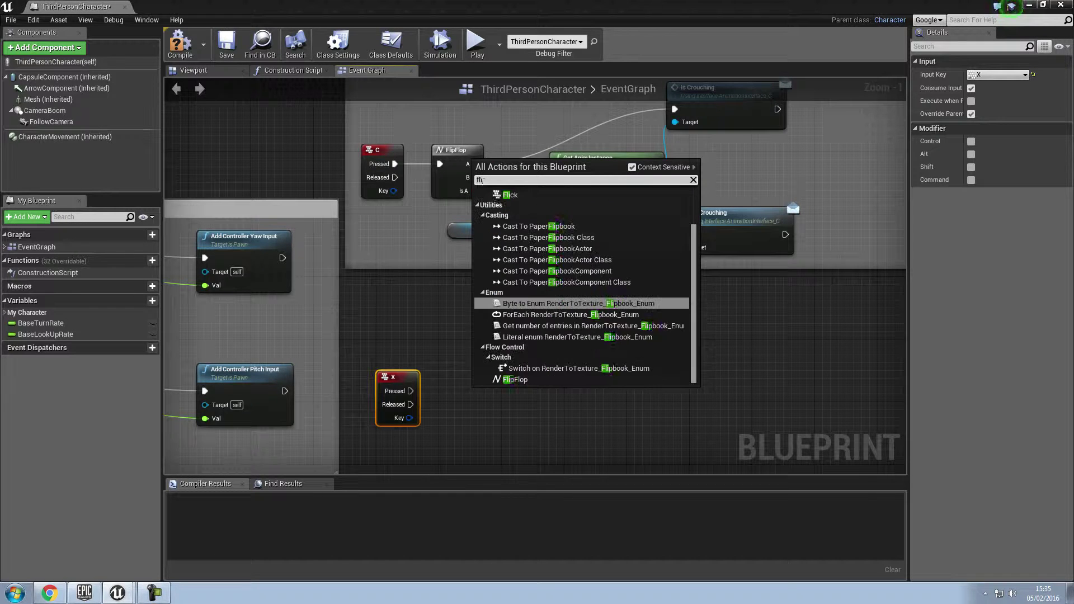
pyautogui.press('Return')
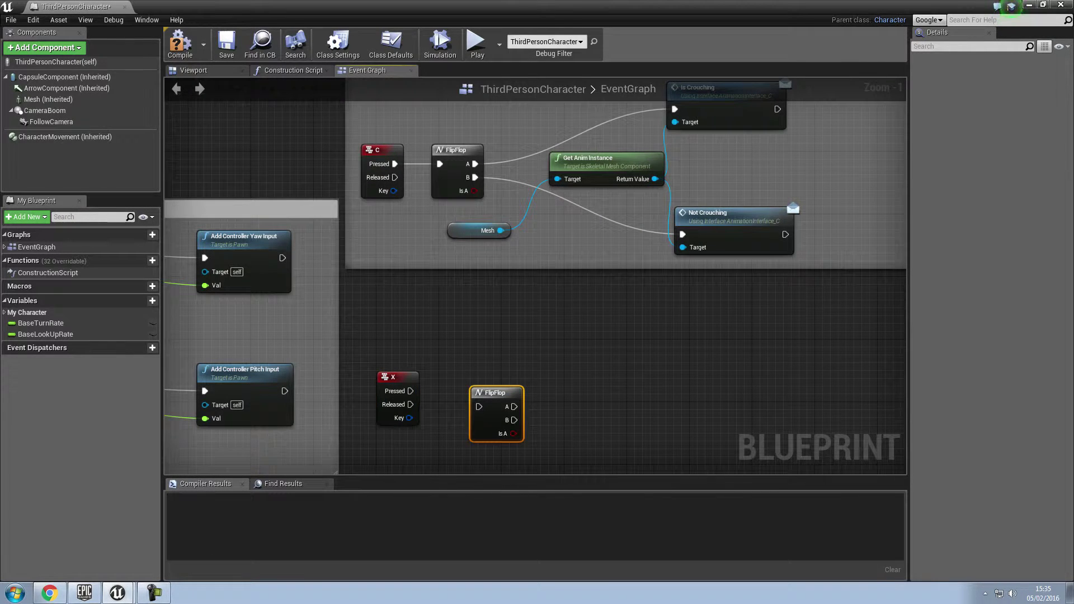
pyautogui.moveTo(411, 391)
pyautogui.mouseDown()
pyautogui.moveTo(479, 407)
pyautogui.moveTo(479, 383)
pyautogui.mouseUp()
pyautogui.moveTo(366, 358); pyautogui.dragTo(540, 449)
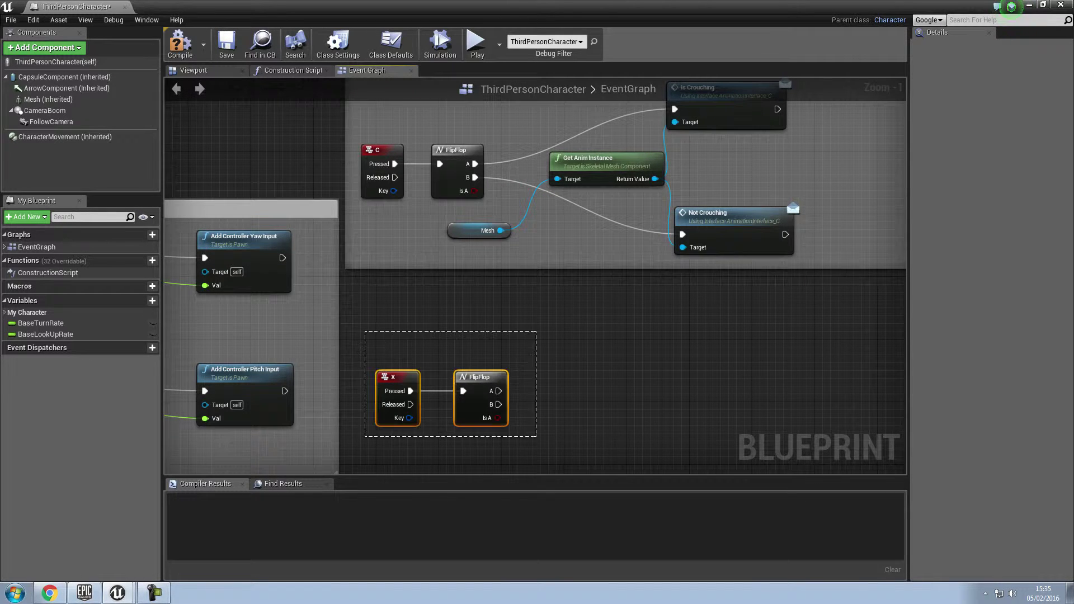
# Wrap the X key and FlipFlop nodes in a widened comment titled 'Input per sdraiarsi/rialzarsi'
pyautogui.press('c')
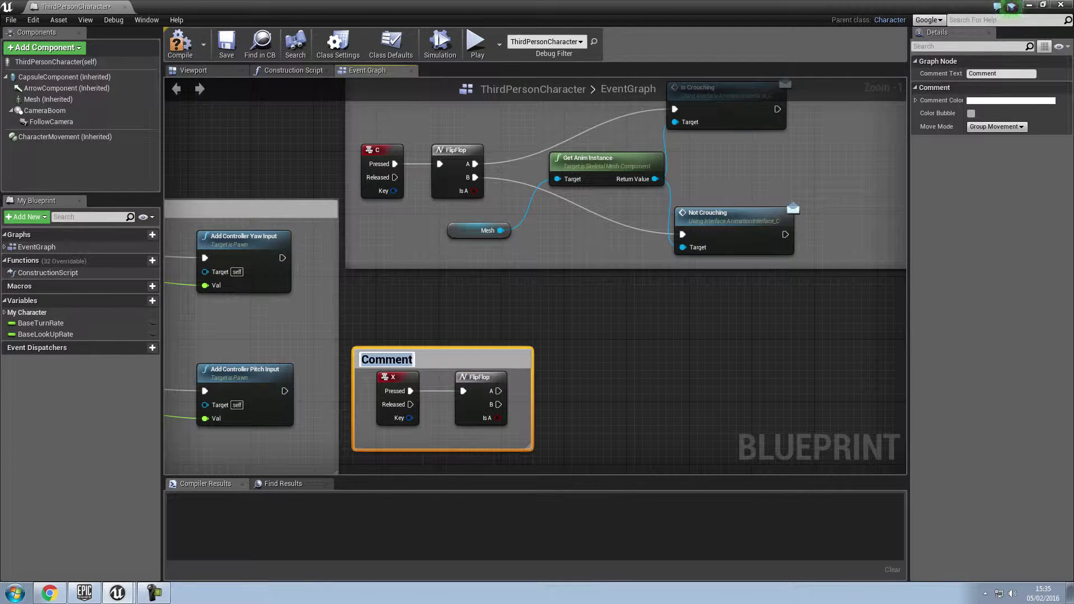
pyautogui.moveTo(530, 447); pyautogui.dragTo(831, 448)
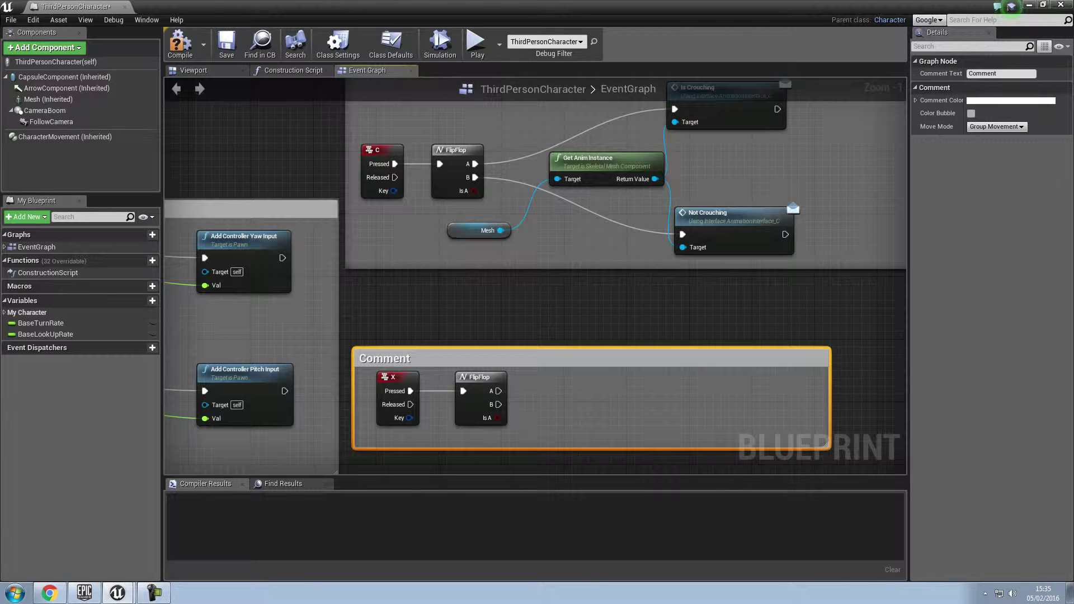
pyautogui.press('BackSpace')
pyautogui.write('Input per sdrajarsi/rialzarsi')
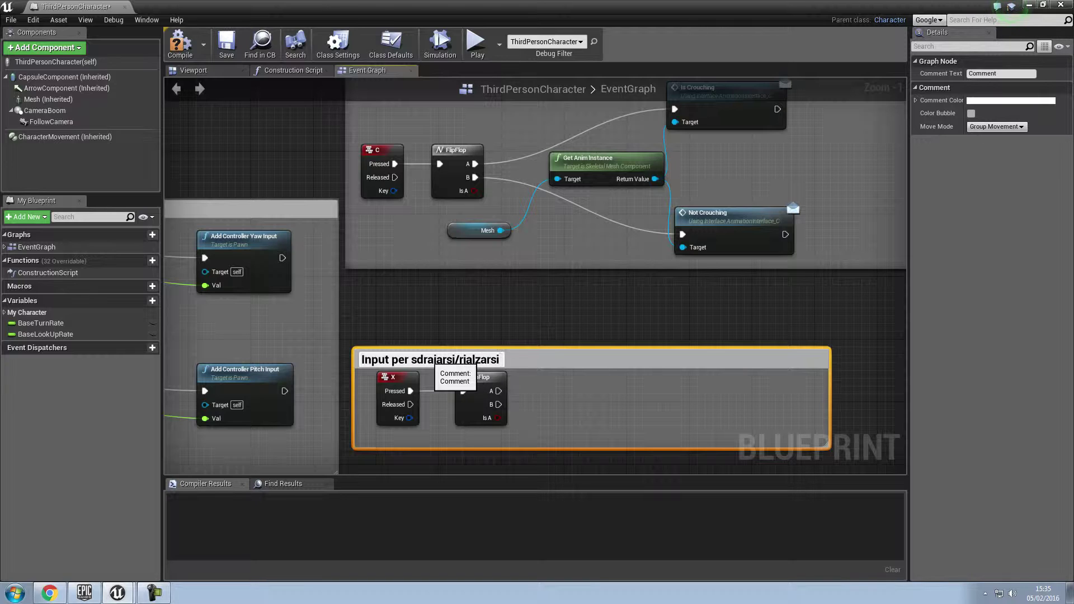
pyautogui.write('i')
pyautogui.press('Return')
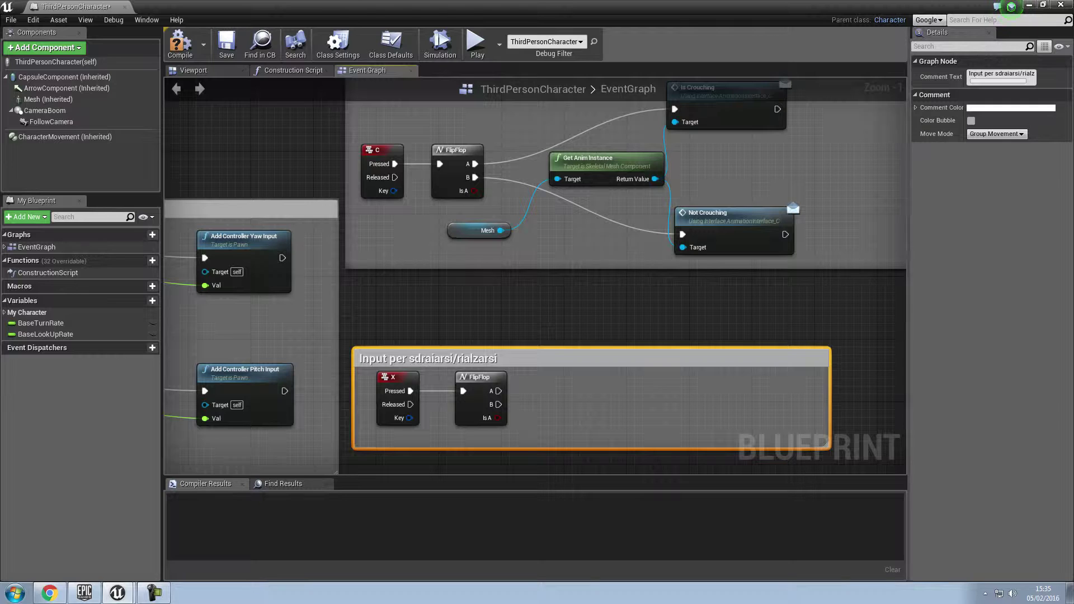
# Add IsProne and NotProne functions to the AnimationInterface, then return to ThirdPersonCharacter
pyautogui.hotkey('alt', 'Tab')
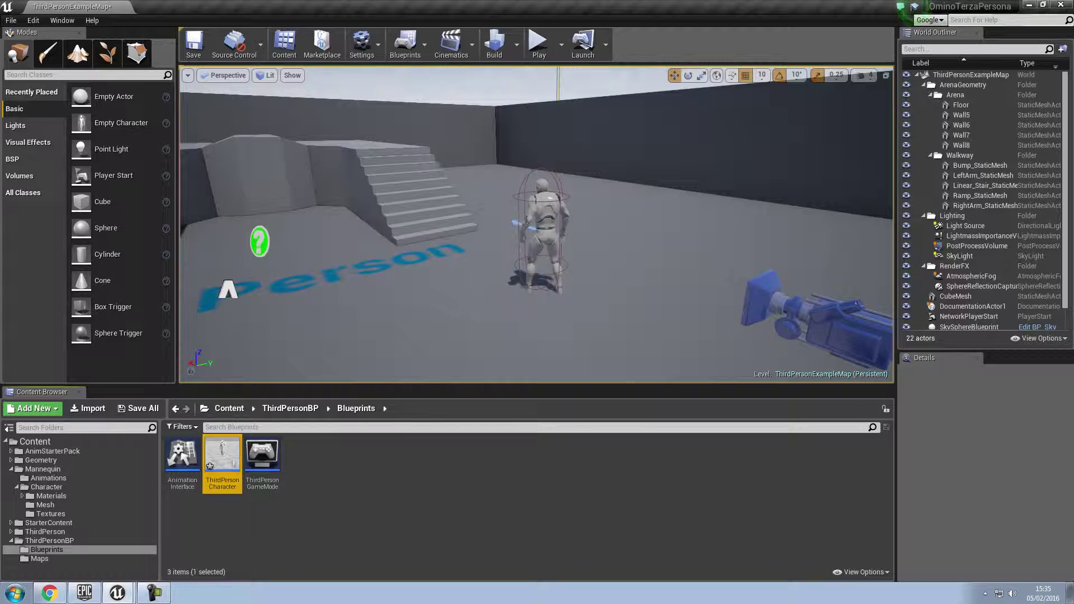
pyautogui.doubleClick(182, 456)
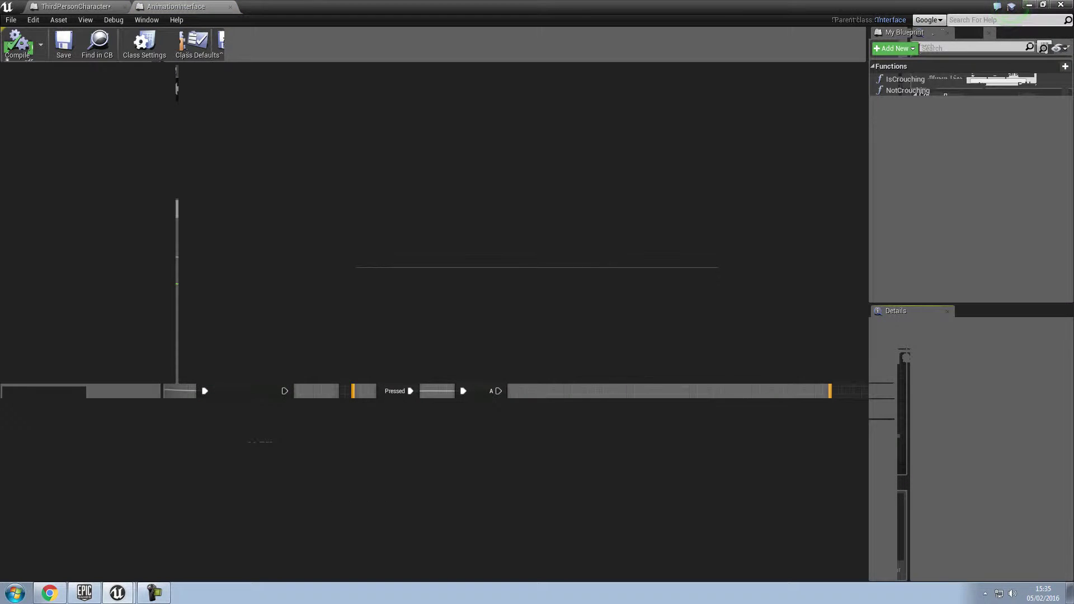
pyautogui.click(1061, 66)
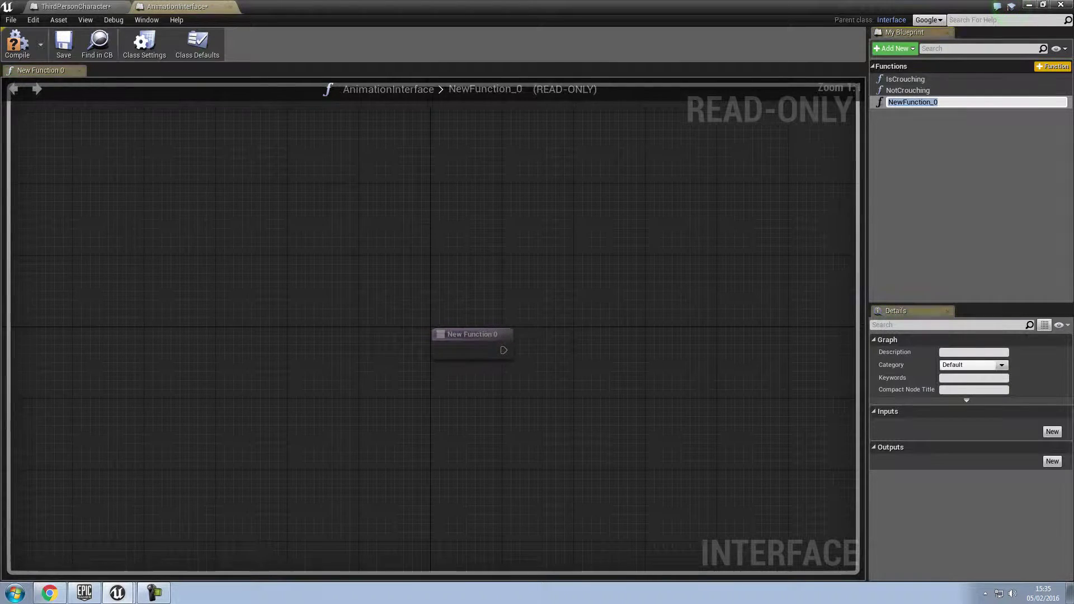
pyautogui.write('IsProne')
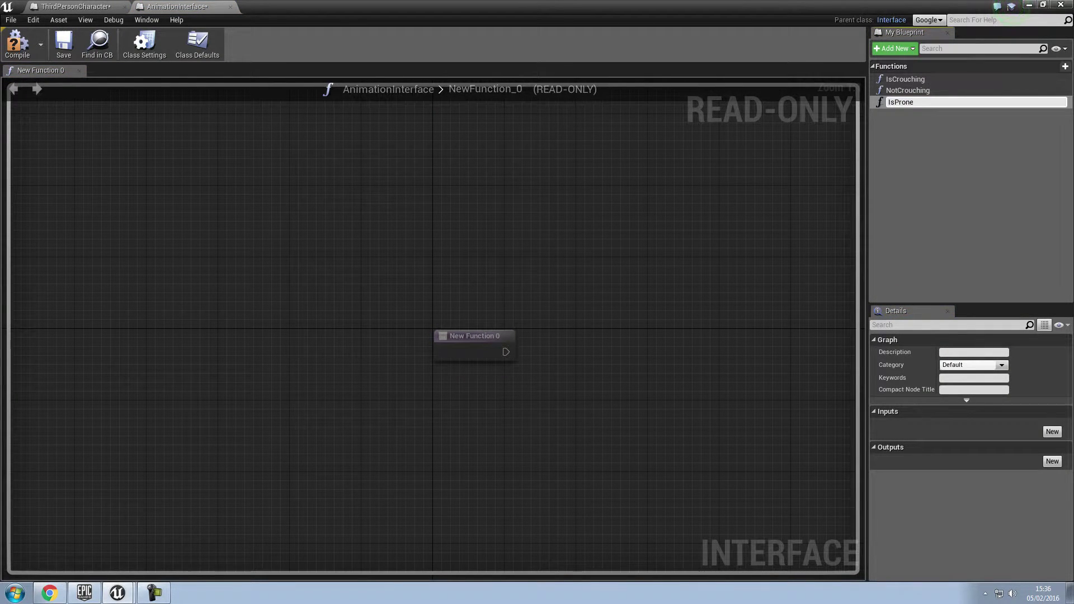
pyautogui.press('Return')
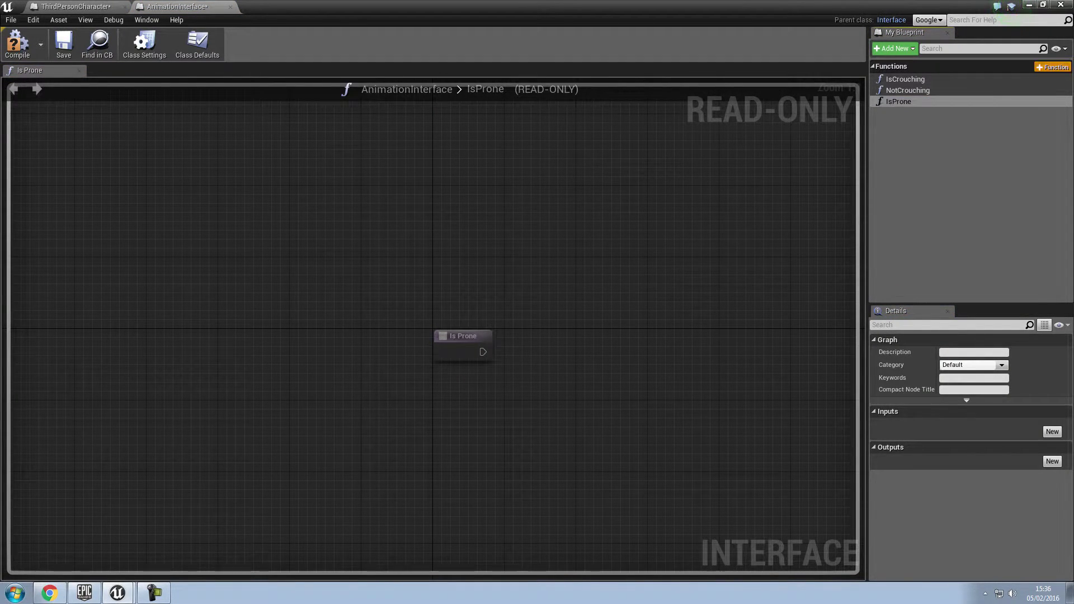
pyautogui.click(1053, 66)
pyautogui.write('NotPron')
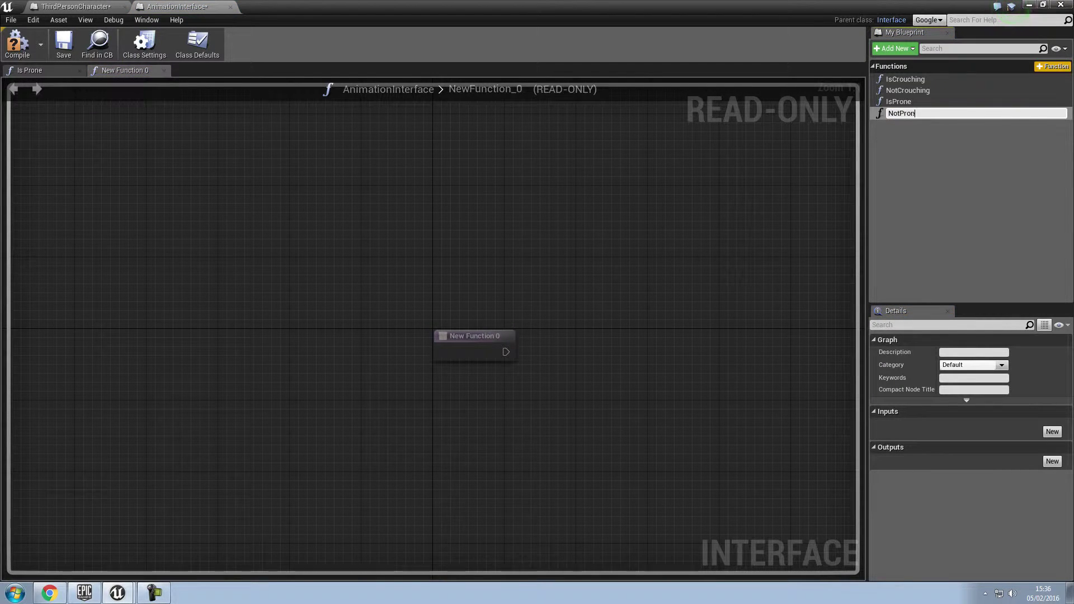
pyautogui.write('e')
pyautogui.press('Return')
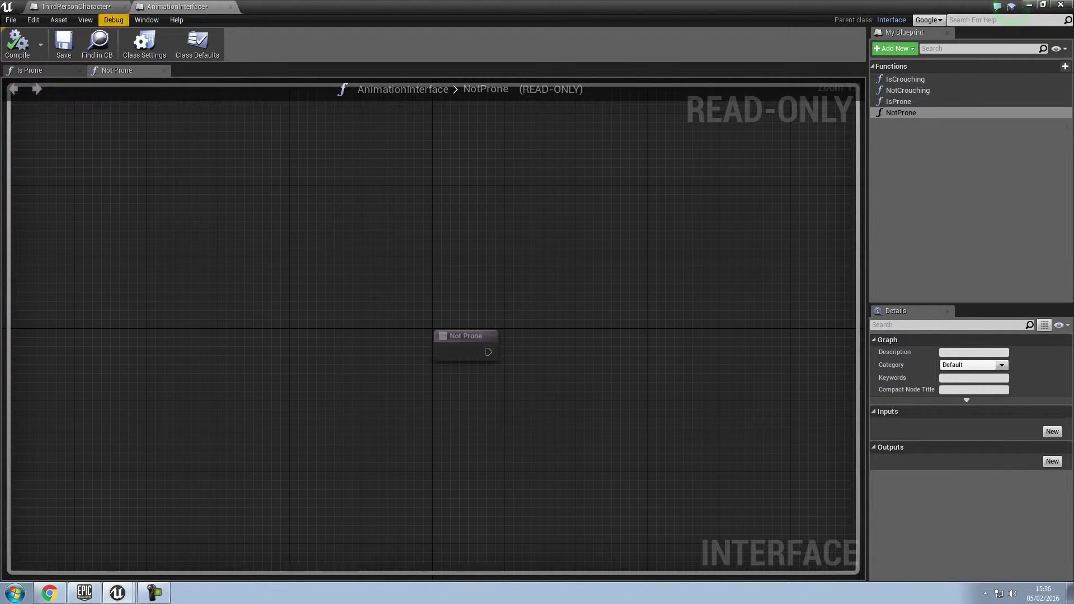
pyautogui.click(100, 7)
# Enlarge the input comment and paste copies of Mesh and Get Anim Instance into it
pyautogui.moveTo(649, 348); pyautogui.dragTo(649, 286)
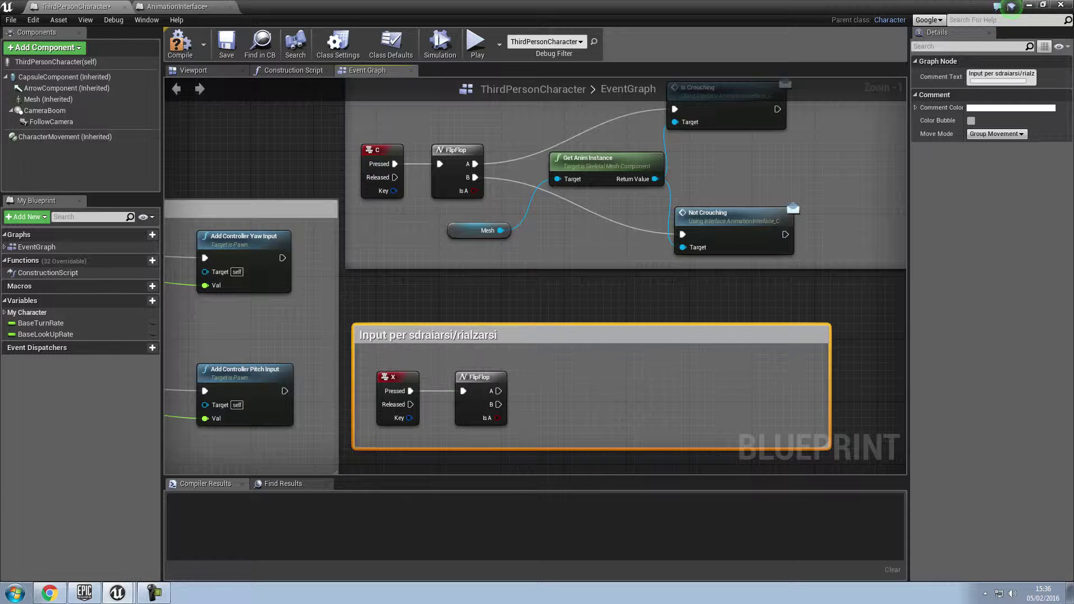
pyautogui.moveTo(526, 355); pyautogui.dragTo(385, 425)
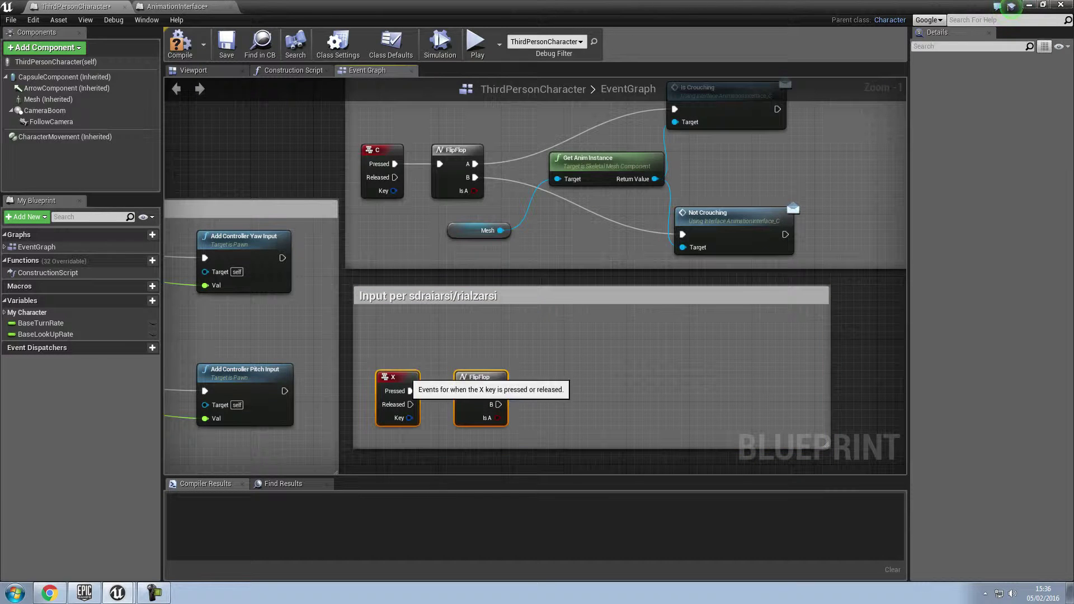
pyautogui.moveTo(385, 377); pyautogui.dragTo(385, 353)
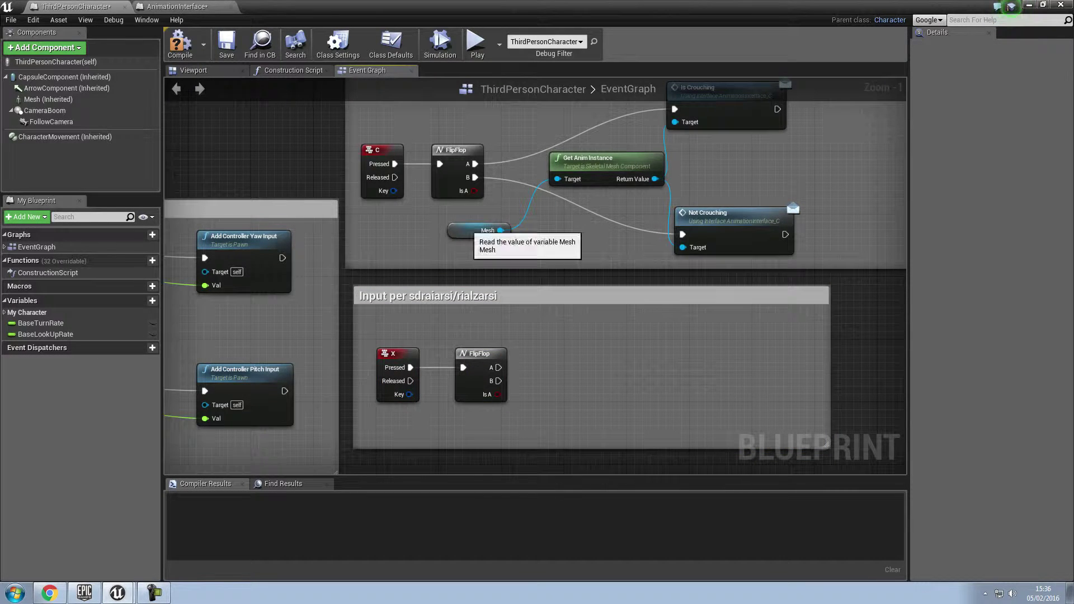
pyautogui.click(487, 231)
pyautogui.keyDown('ctrl'); pyautogui.click(558, 154); pyautogui.keyUp('ctrl')
pyautogui.hotkey('ctrl', 'c')
pyautogui.hotkey('ctrl', 'v')
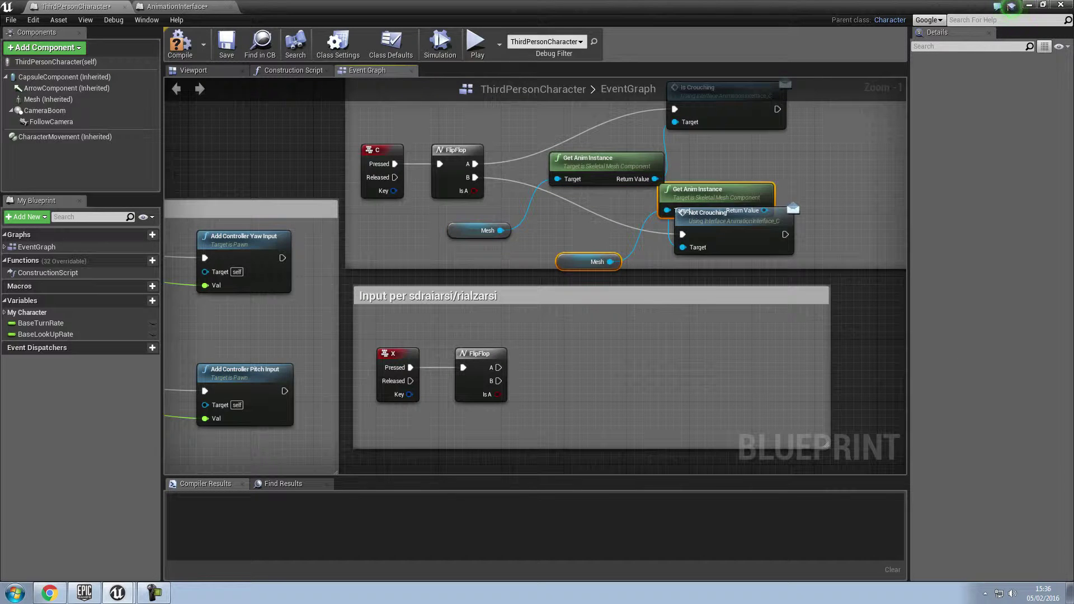
pyautogui.moveTo(681, 189)
pyautogui.mouseDown()
pyautogui.moveTo(559, 364)
pyautogui.moveTo(575, 380)
pyautogui.moveTo(583, 372)
pyautogui.mouseUp()
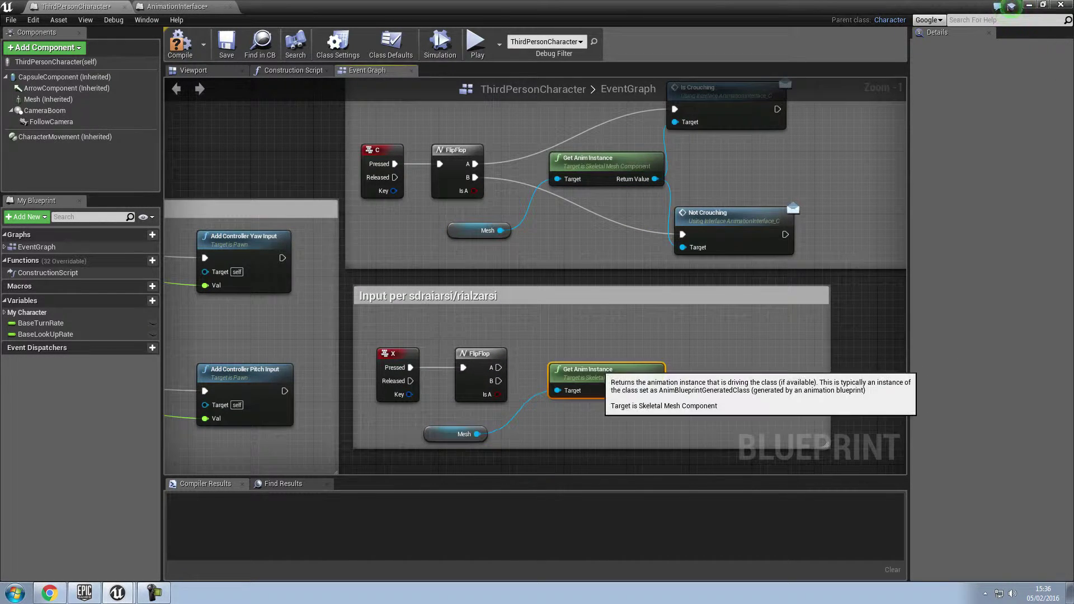
# Add Is Prone and Not Prone message nodes beside the copied nodes
pyautogui.rightClick(669, 327)
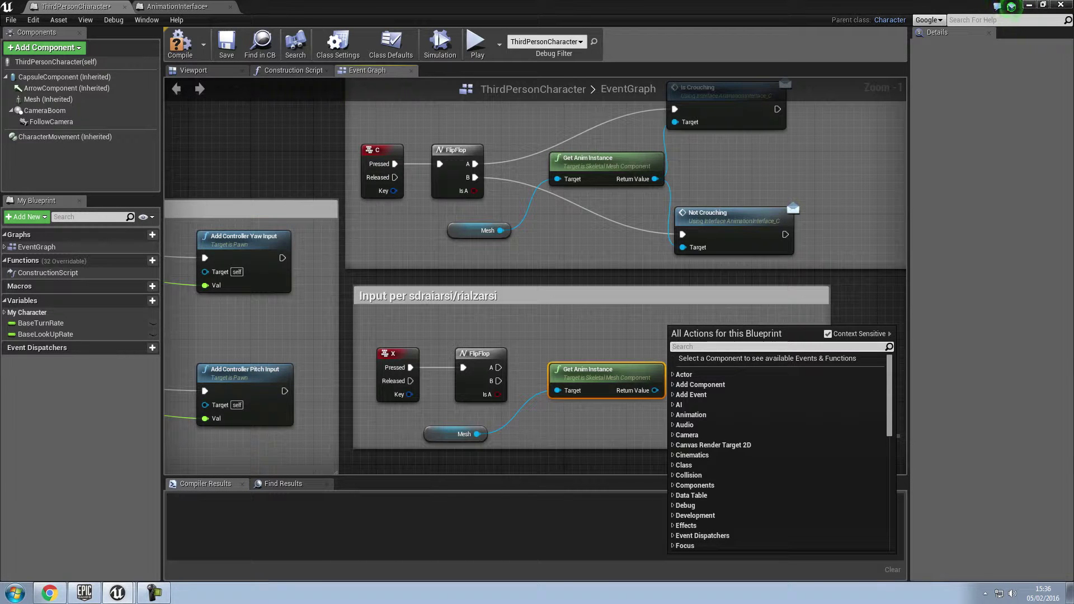
pyautogui.write('isprone')
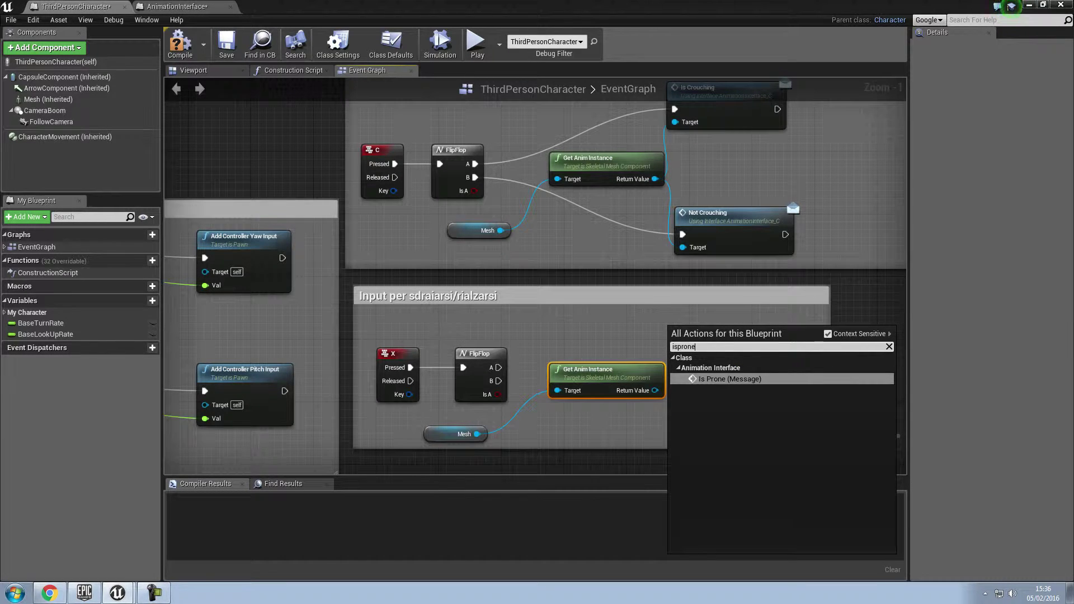
pyautogui.click(828, 334)
pyautogui.click(728, 386)
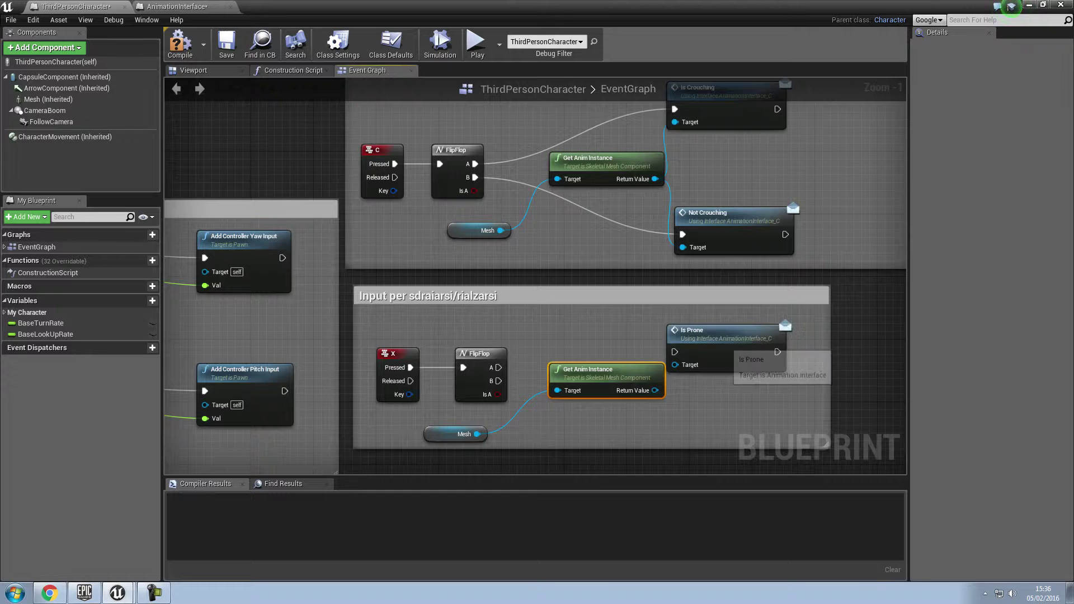
pyautogui.moveTo(727, 358); pyautogui.dragTo(734, 343)
pyautogui.rightClick(717, 180)
pyautogui.write('no')
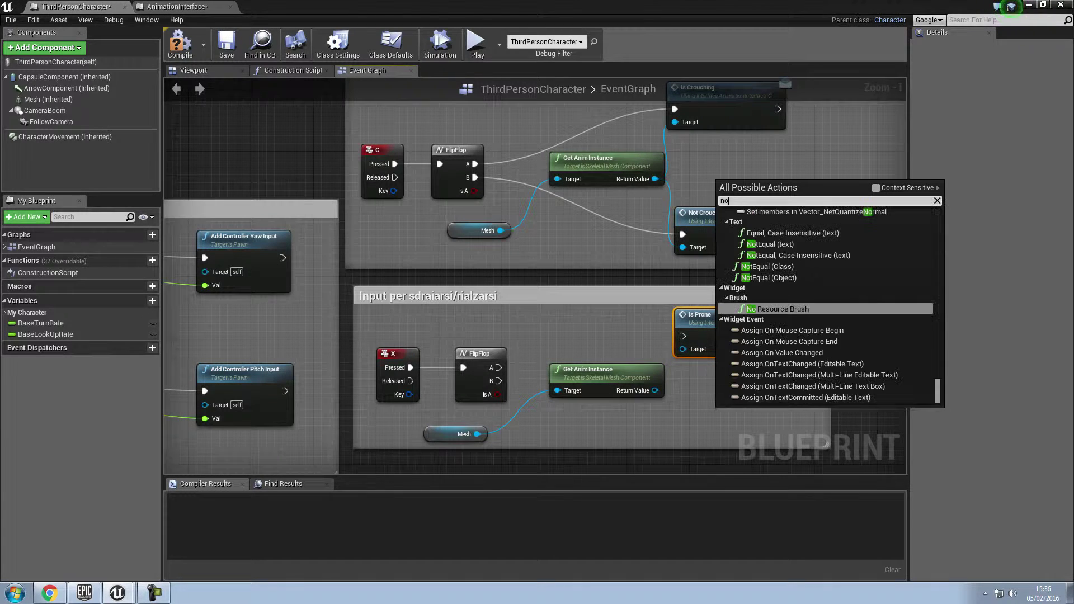
pyautogui.write('t prone')
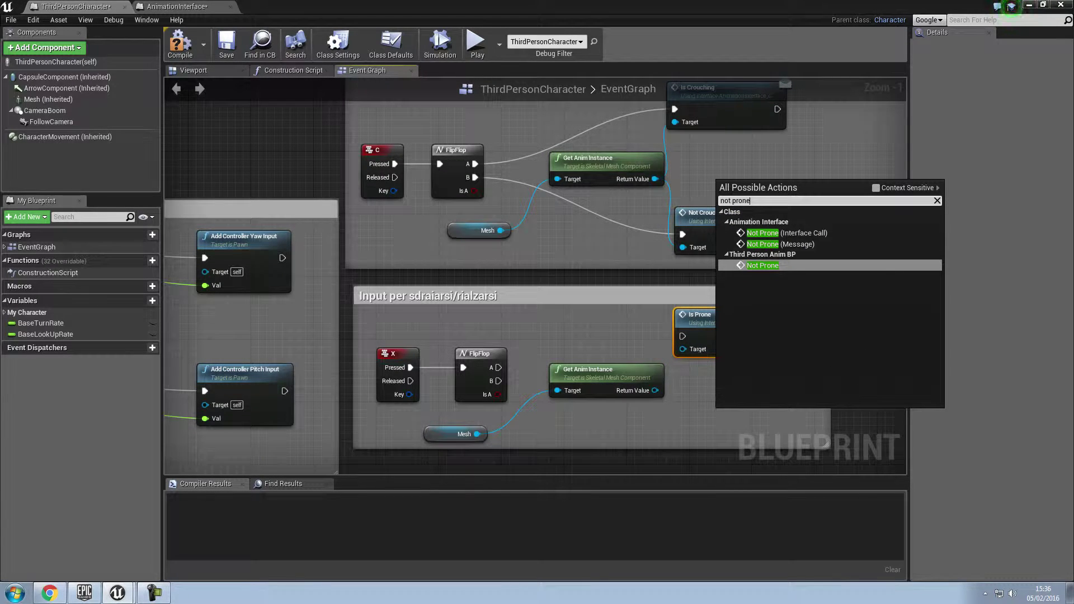
pyautogui.click(772, 244)
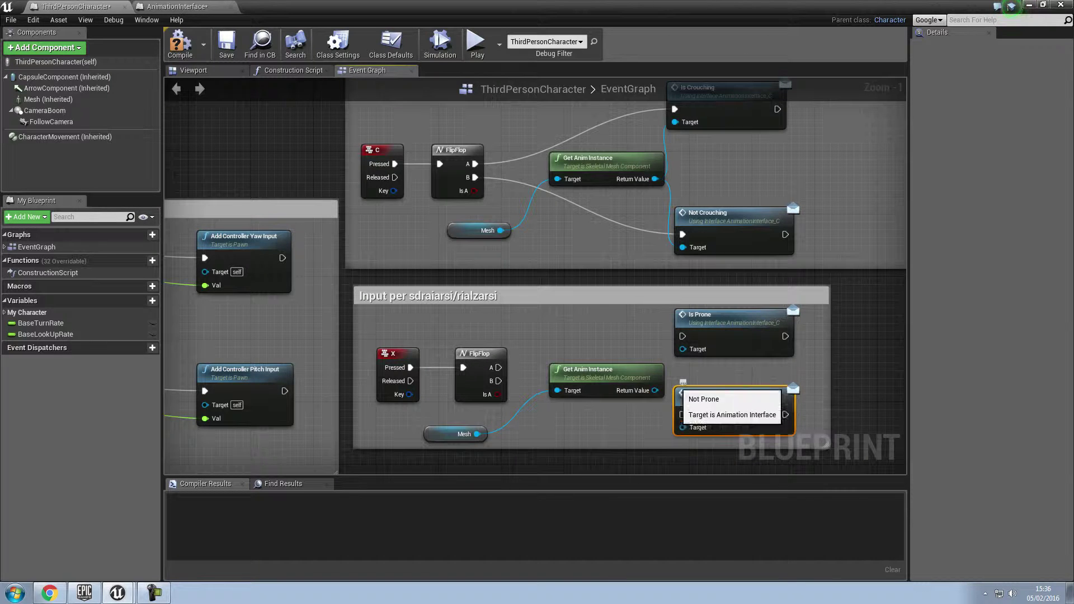
# Wire the anim instance into both prone targets, FlipFlop A to Not Prone, B to Is Prone, and compile
pyautogui.moveTo(615, 386)
pyautogui.mouseDown()
pyautogui.moveTo(599, 386)
pyautogui.moveTo(676, 383)
pyautogui.moveTo(682, 349)
pyautogui.mouseUp()
pyautogui.moveTo(640, 390); pyautogui.dragTo(683, 428)
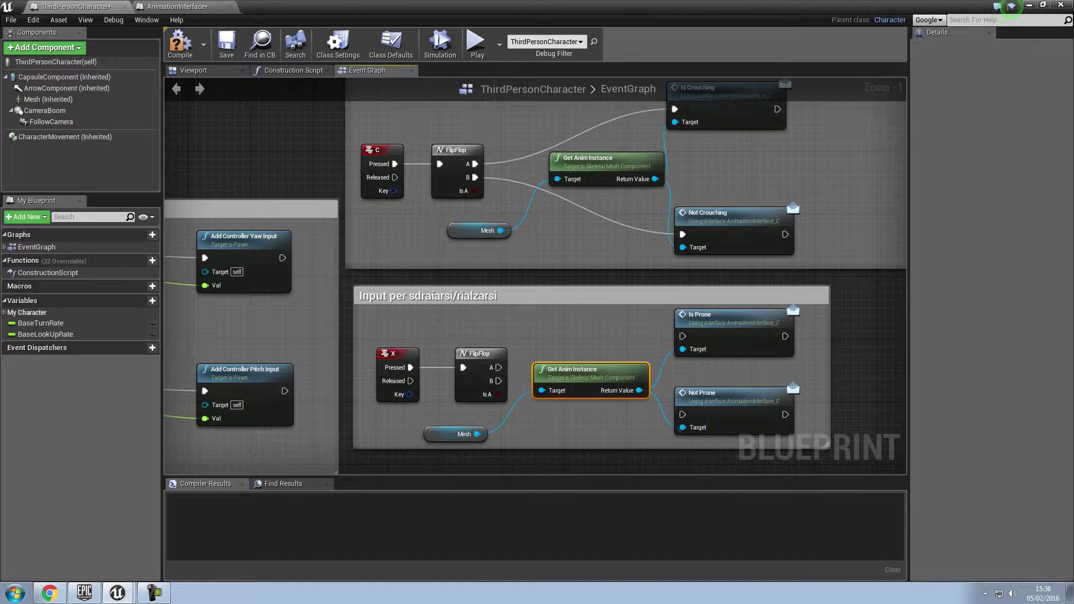
pyautogui.moveTo(499, 368); pyautogui.dragTo(683, 414)
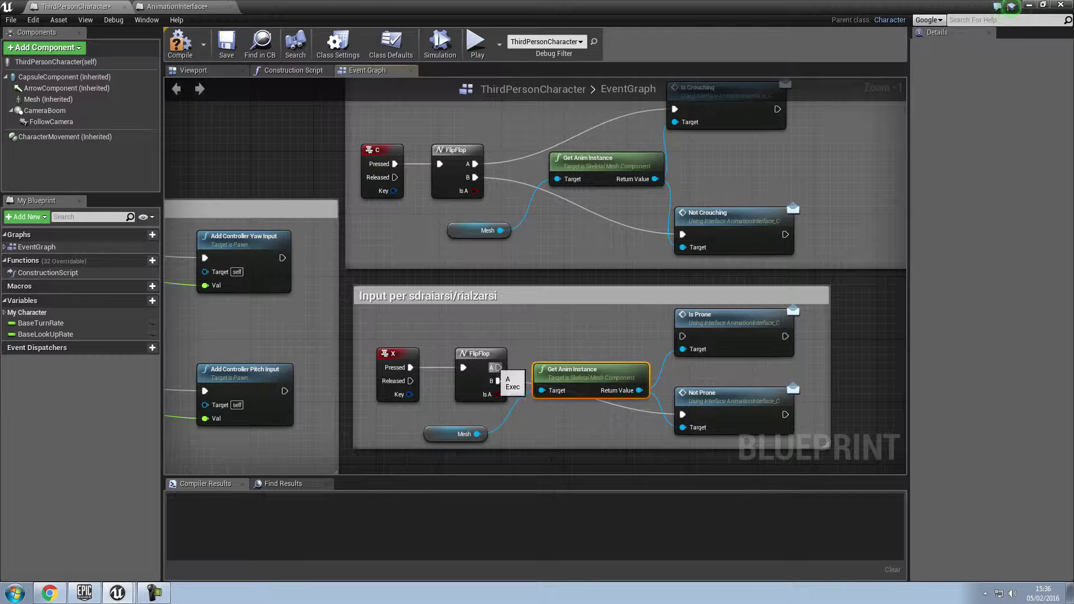
pyautogui.moveTo(498, 381); pyautogui.dragTo(682, 336)
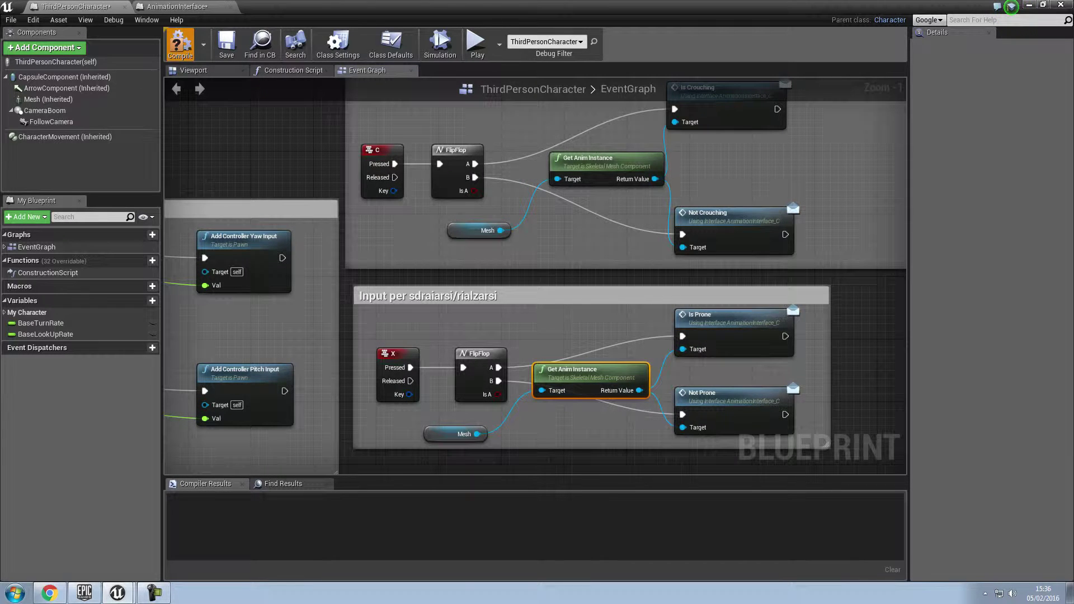
pyautogui.click(180, 48)
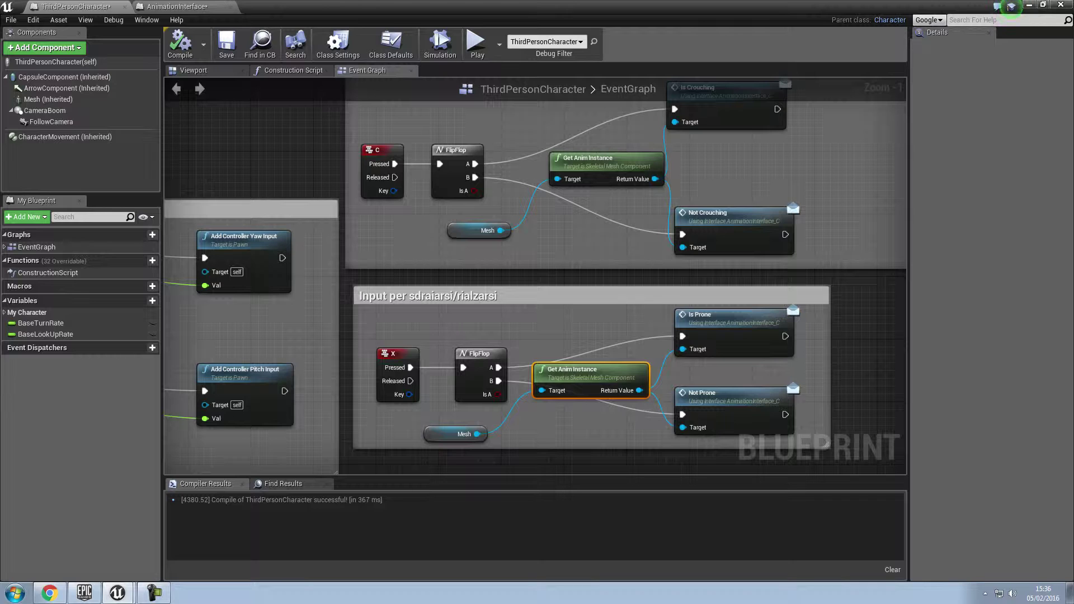
# Open ThirdPerson_AnimBP from Mannequin/Animations and view its EventGraph's crouching events
pyautogui.hotkey('alt', 'Tab')
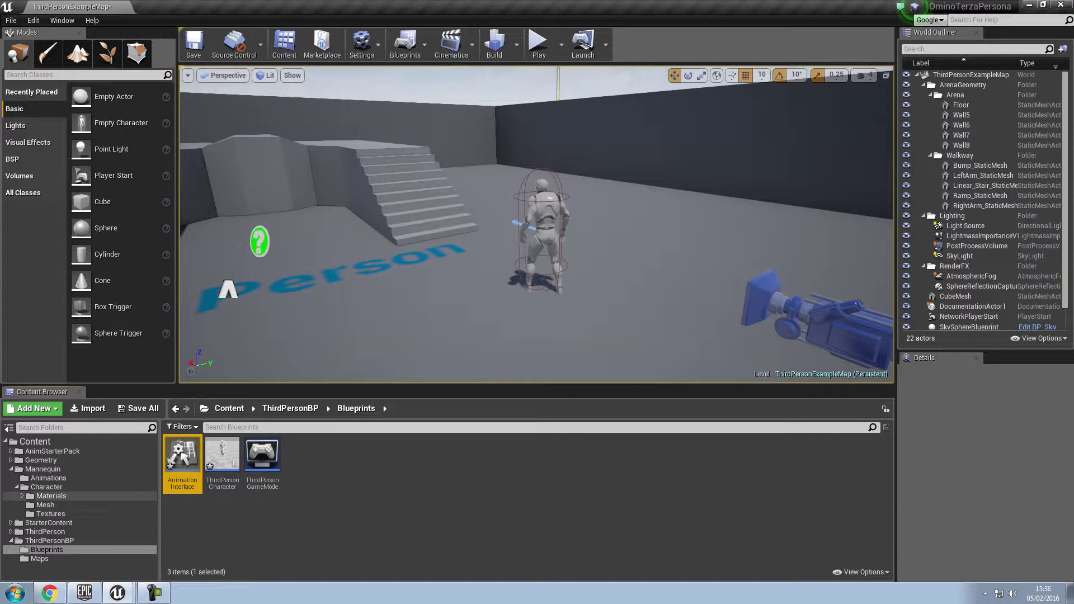
pyautogui.click(48, 478)
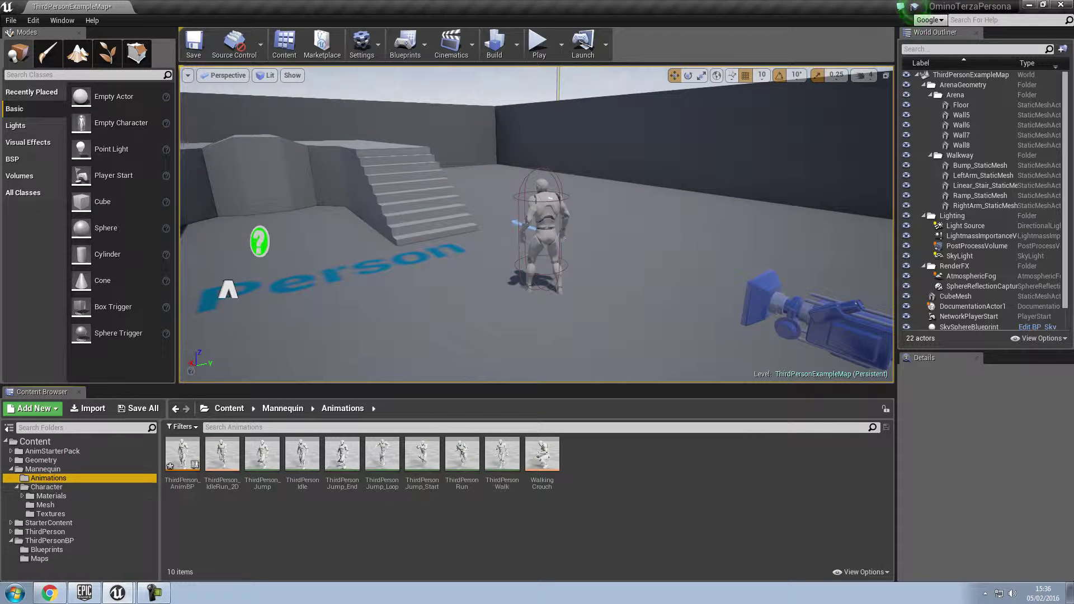
pyautogui.doubleClick(183, 454)
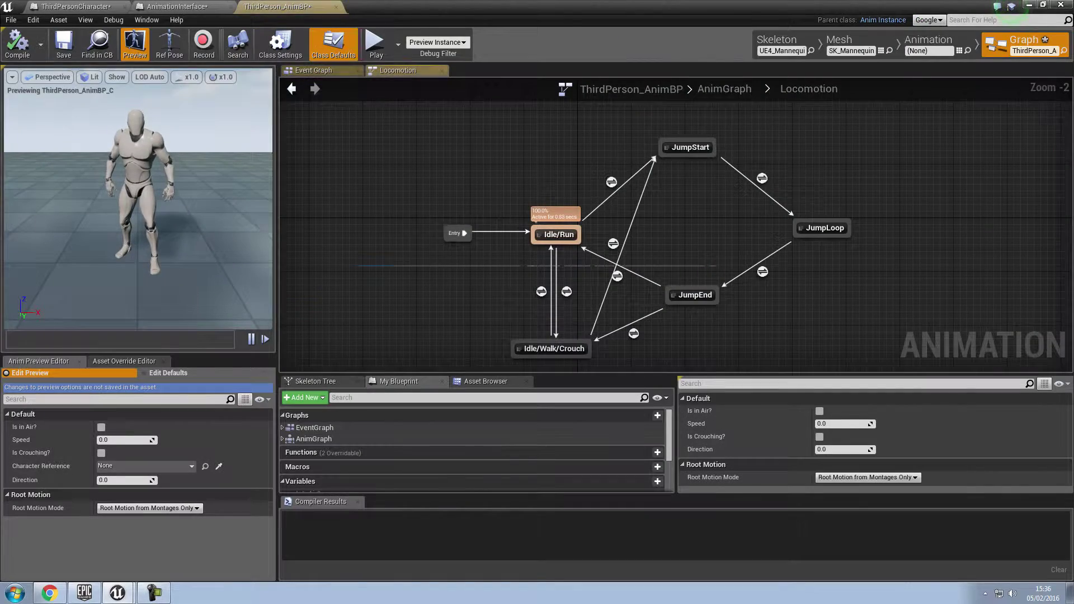
pyautogui.click(313, 70)
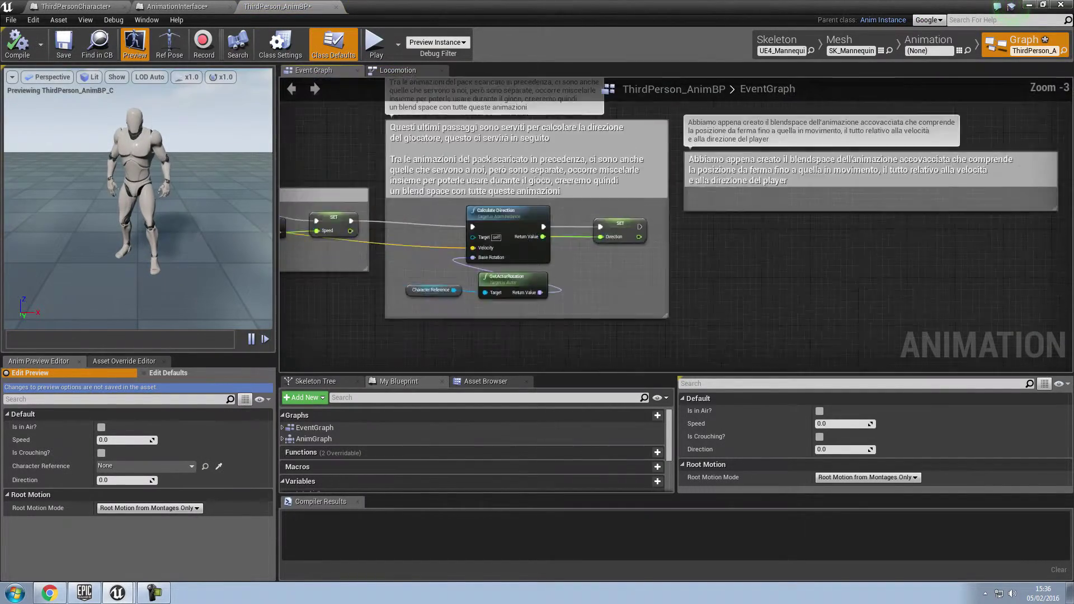
pyautogui.moveTo(615, 280); pyautogui.dragTo(560, 140, button='right')
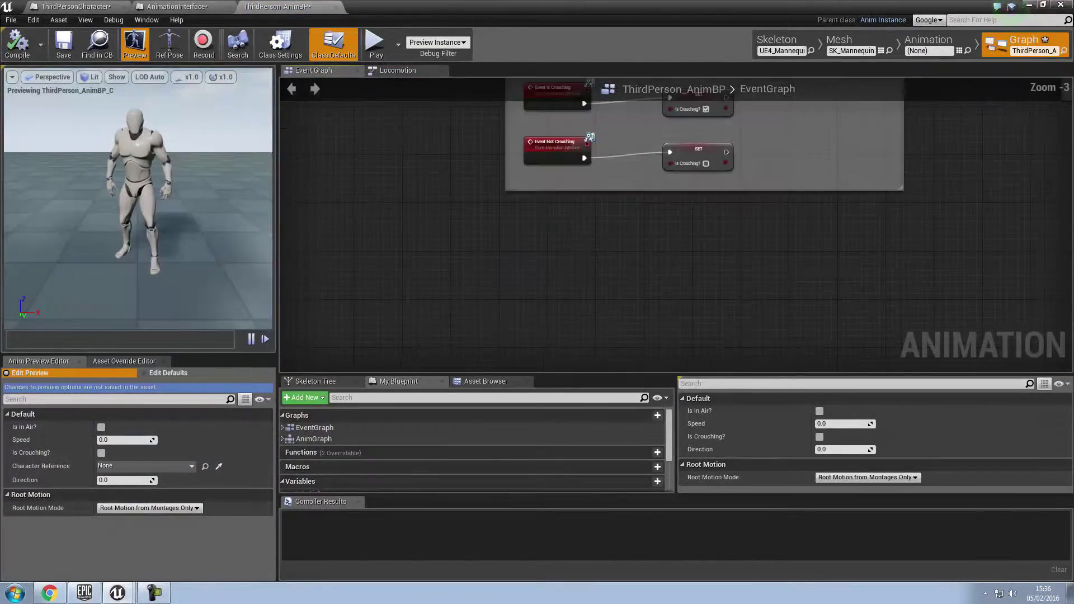
pyautogui.scroll(1, 672, 224)
pyautogui.scroll(-2, 476, 448)
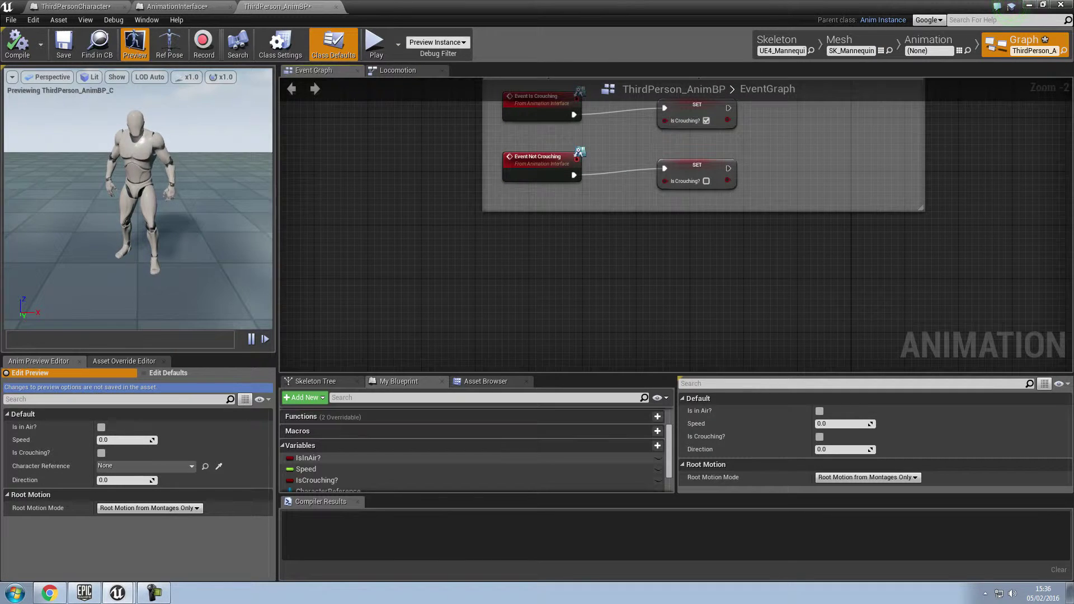
# Create a new Boolean variable named isProne?
pyautogui.click(657, 445)
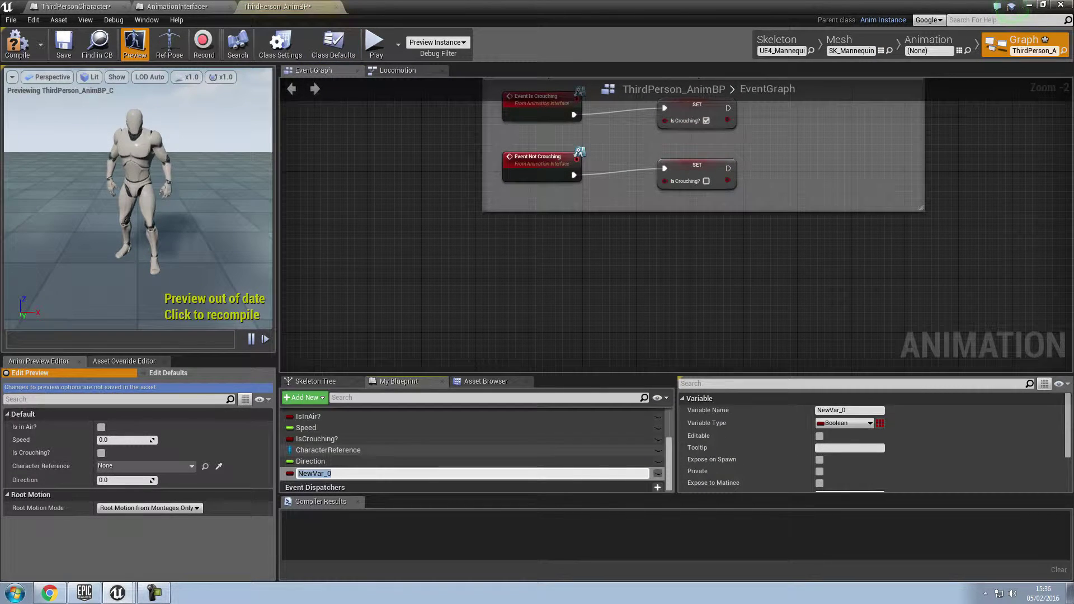
pyautogui.write('isProne?')
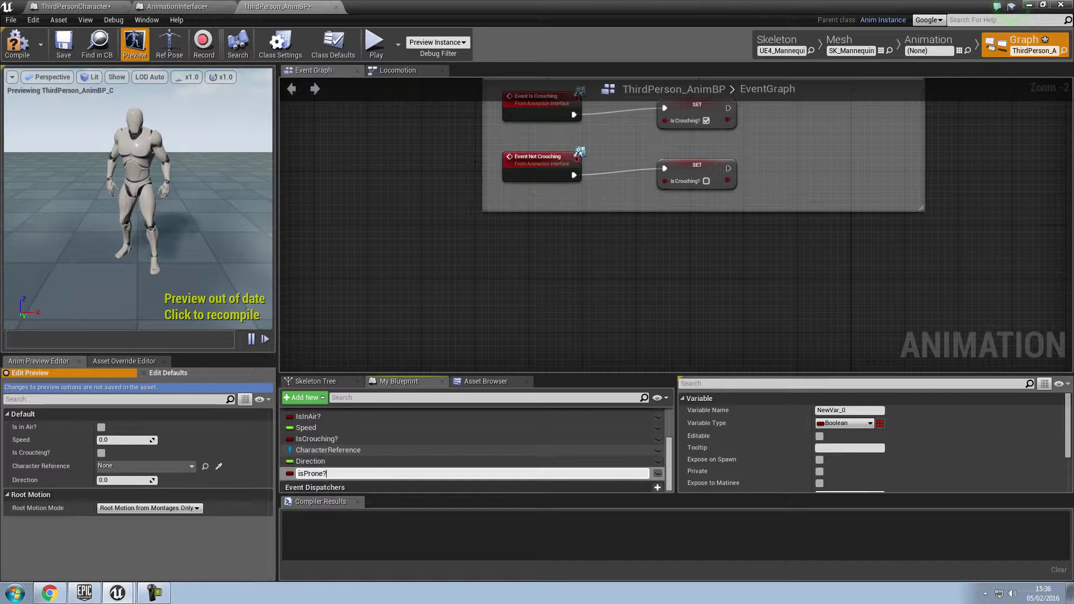
pyautogui.press('Return')
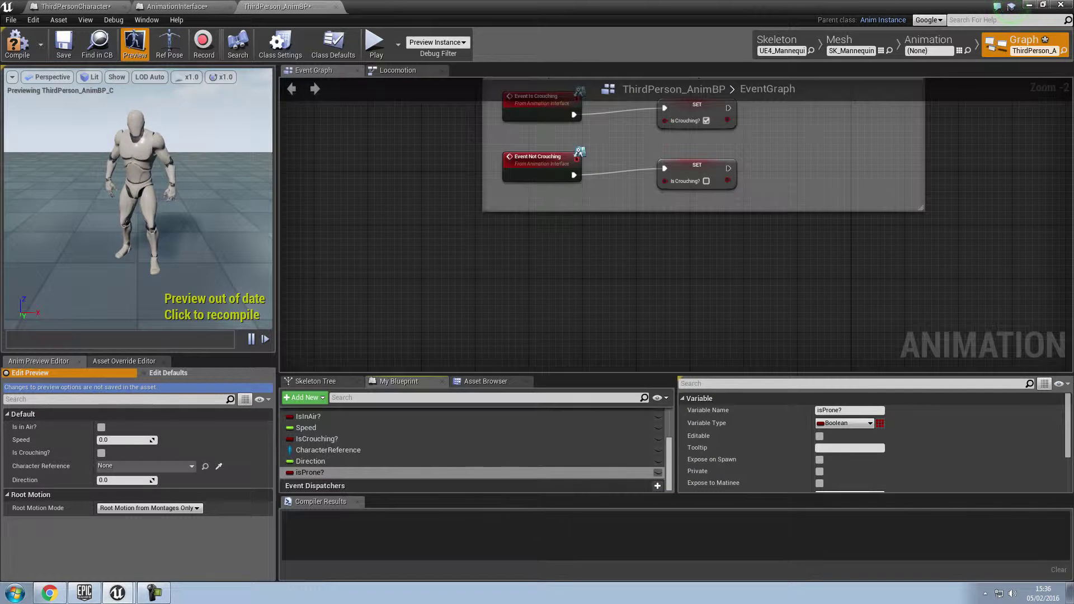
# Add Event Is Prone and Event Not Prone nodes below the crouching events
pyautogui.rightClick(515, 262)
pyautogui.write('isprone')
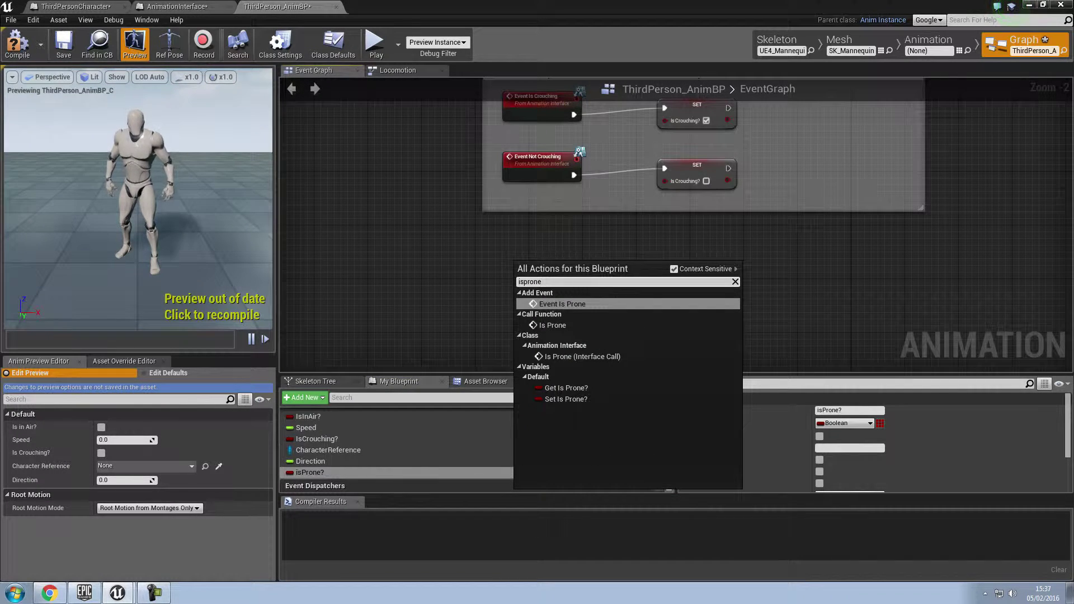
pyautogui.press('Return')
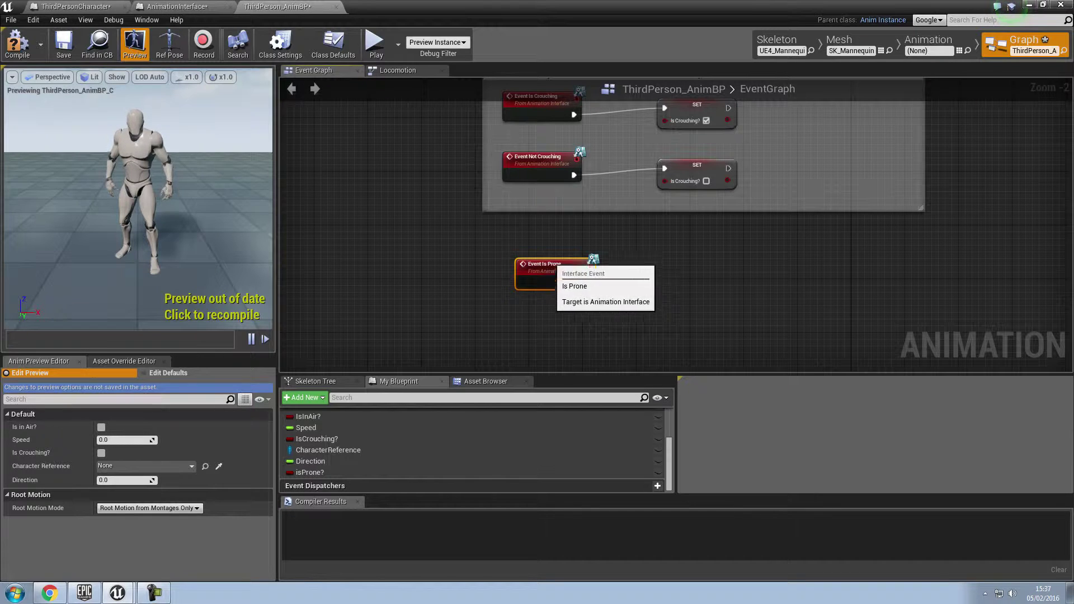
pyautogui.moveTo(529, 262); pyautogui.dragTo(510, 249)
pyautogui.rightClick(515, 317)
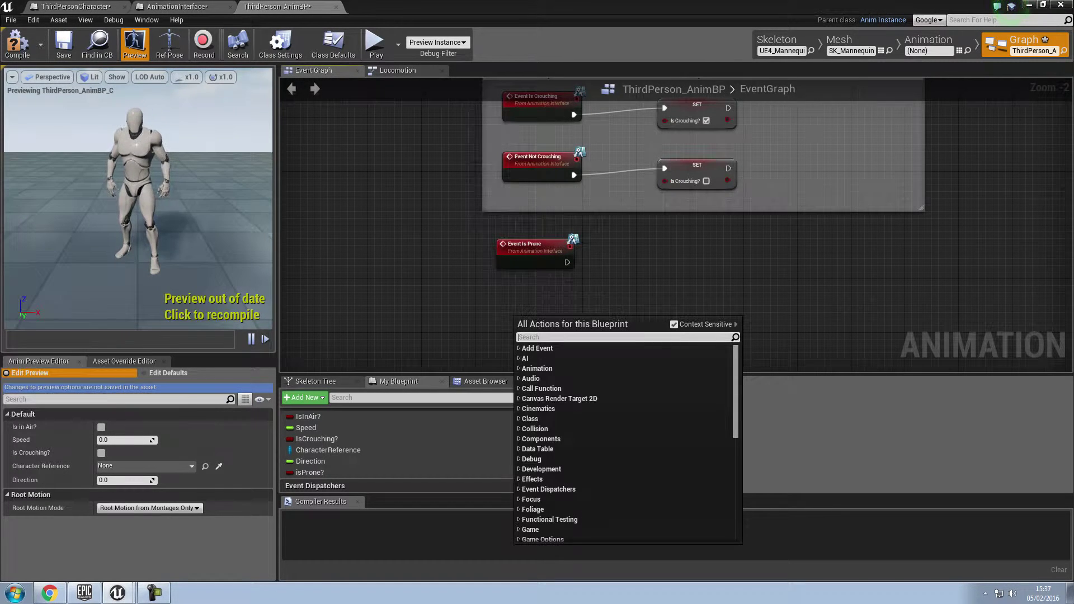
pyautogui.write('notprone')
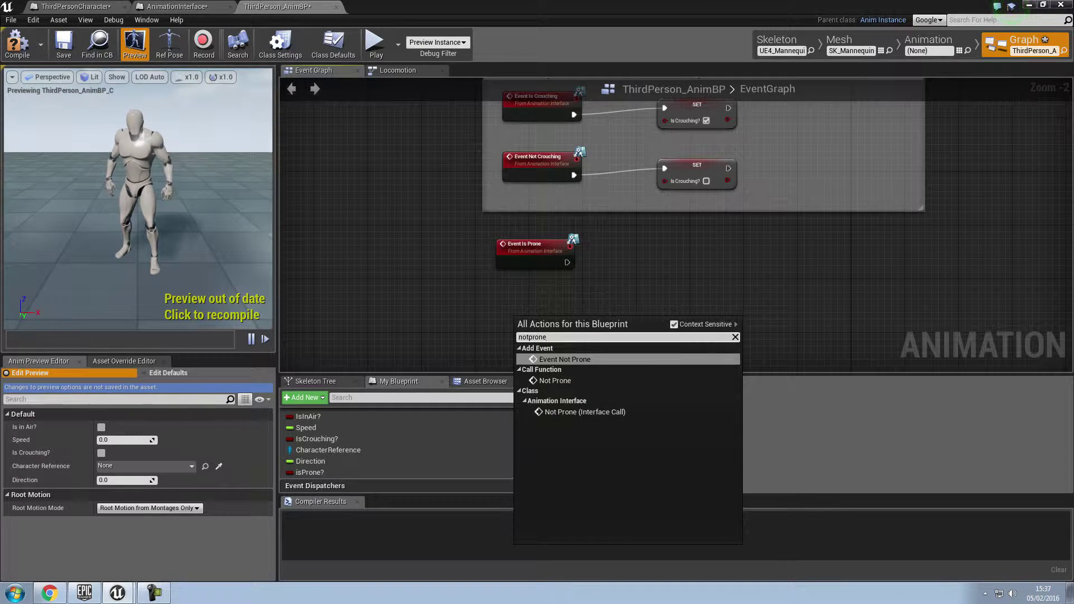
pyautogui.click(582, 359)
pyautogui.moveTo(555, 327); pyautogui.dragTo(537, 296)
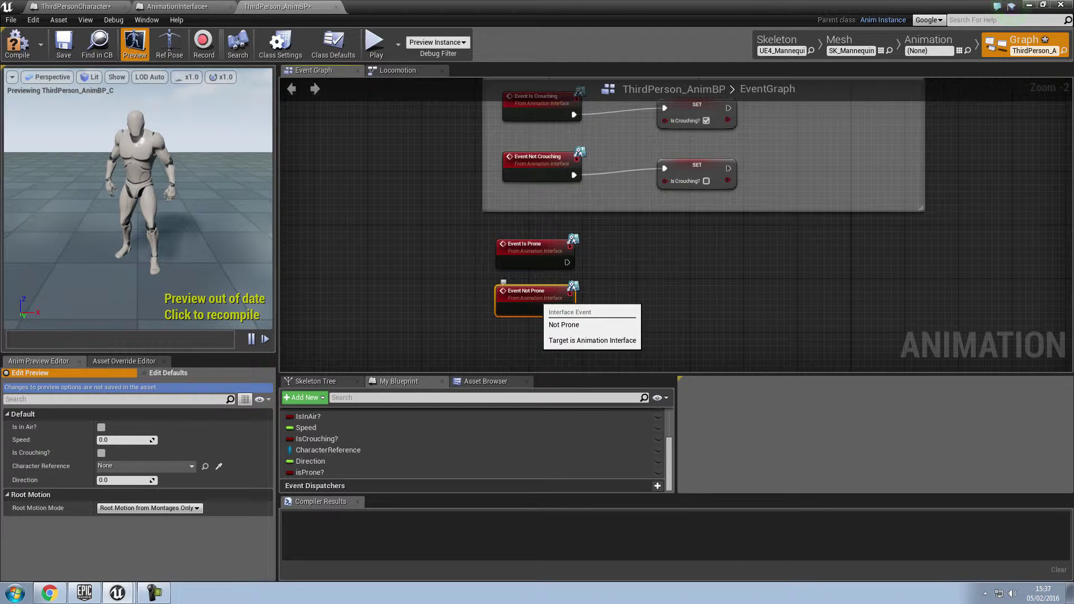
# Add two SET isProne? nodes, true for Event Is Prone and false for Event Not Prone
pyautogui.click(309, 472)
pyautogui.moveTo(310, 473); pyautogui.dragTo(685, 245)
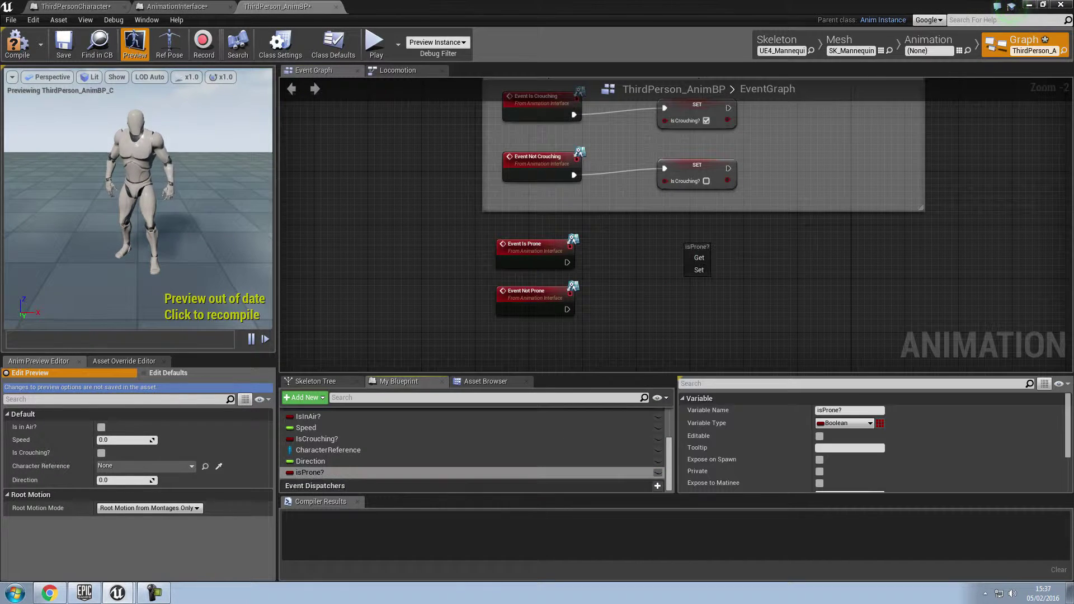
pyautogui.click(699, 270)
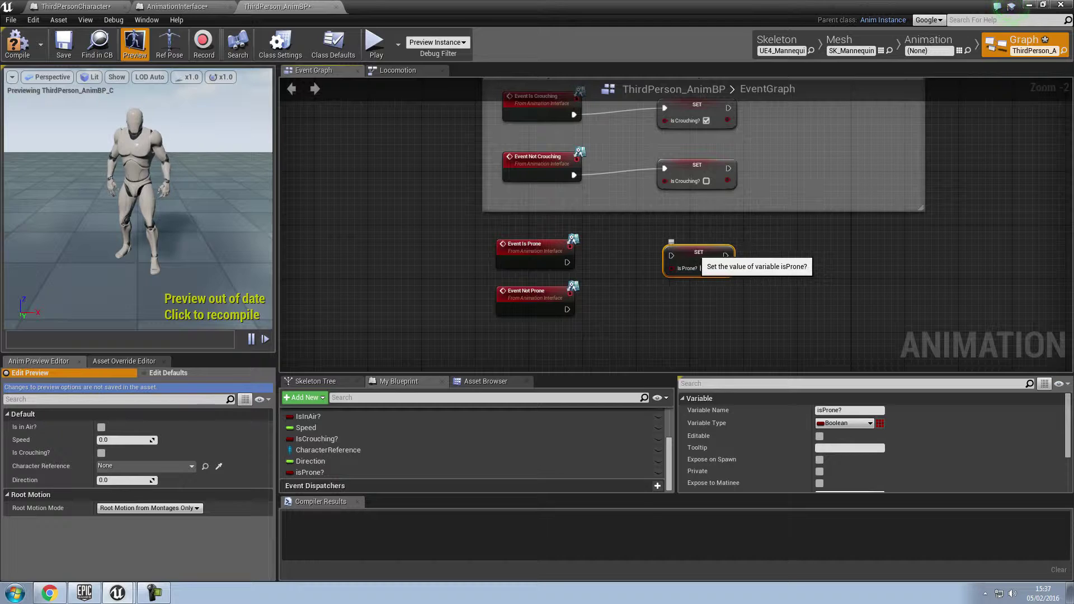
pyautogui.hotkey('ctrl', 'w')
pyautogui.moveTo(760, 306); pyautogui.dragTo(699, 300)
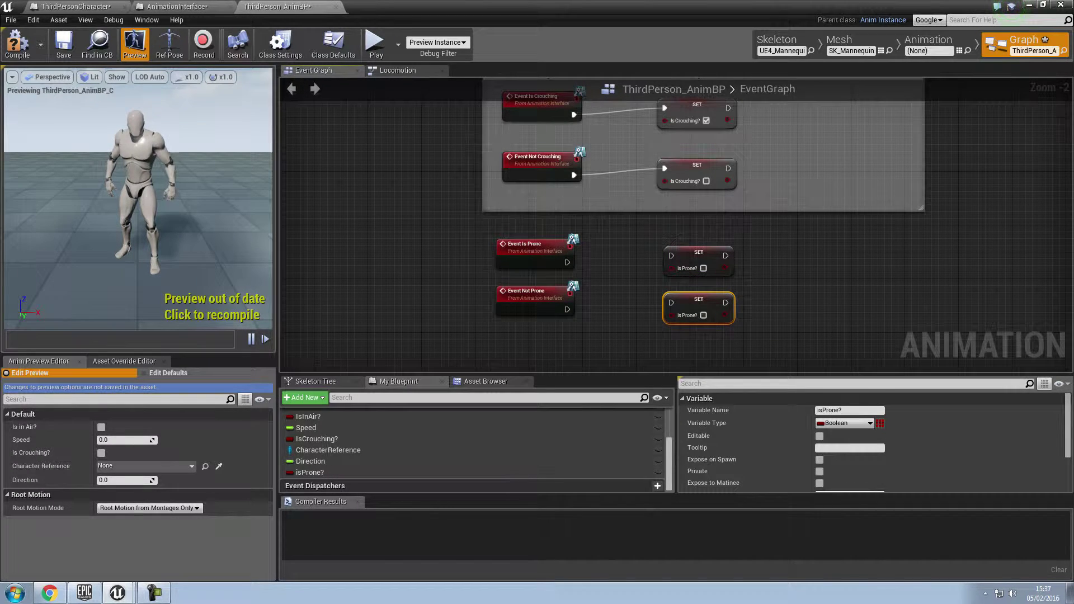
pyautogui.moveTo(568, 309); pyautogui.dragTo(672, 303)
pyautogui.click(703, 268)
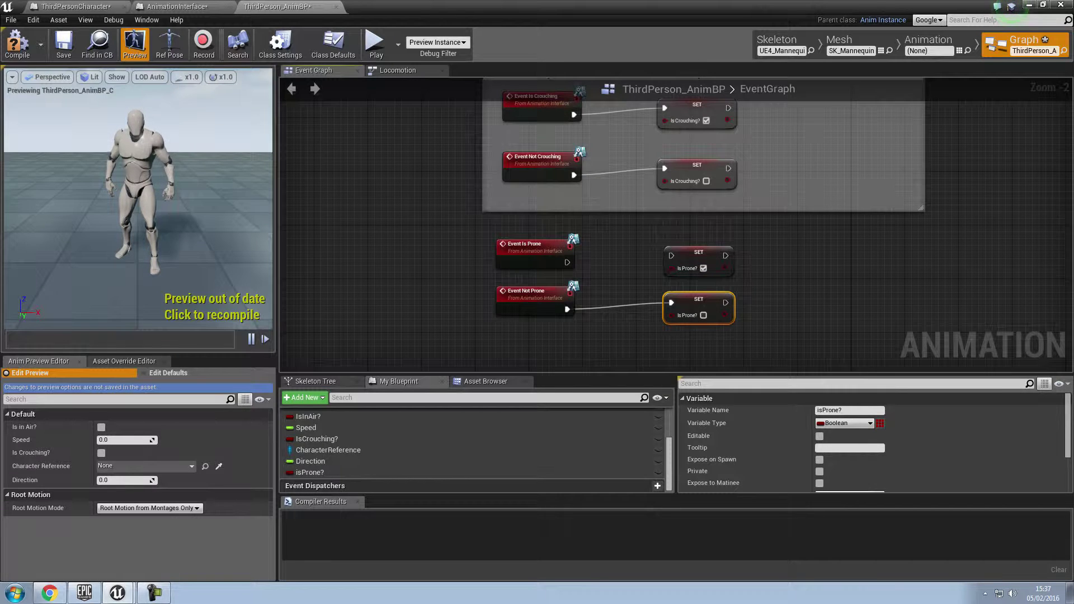
pyautogui.moveTo(566, 262); pyautogui.dragTo(672, 256)
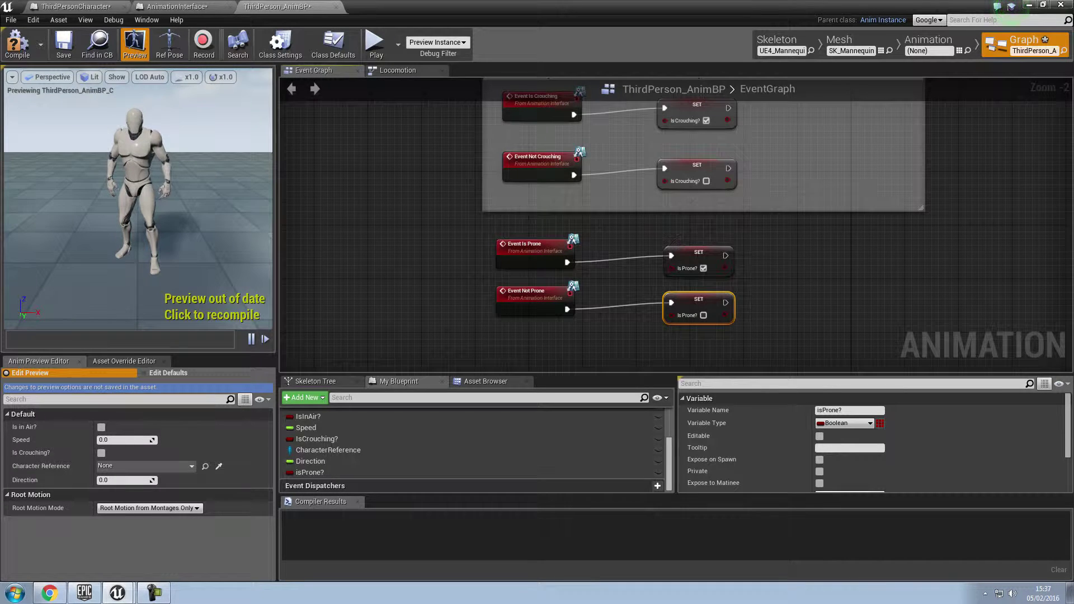
pyautogui.moveTo(671, 256); pyautogui.dragTo(636, 205, button='right')
pyautogui.moveTo(450, 307); pyautogui.dragTo(721, 175)
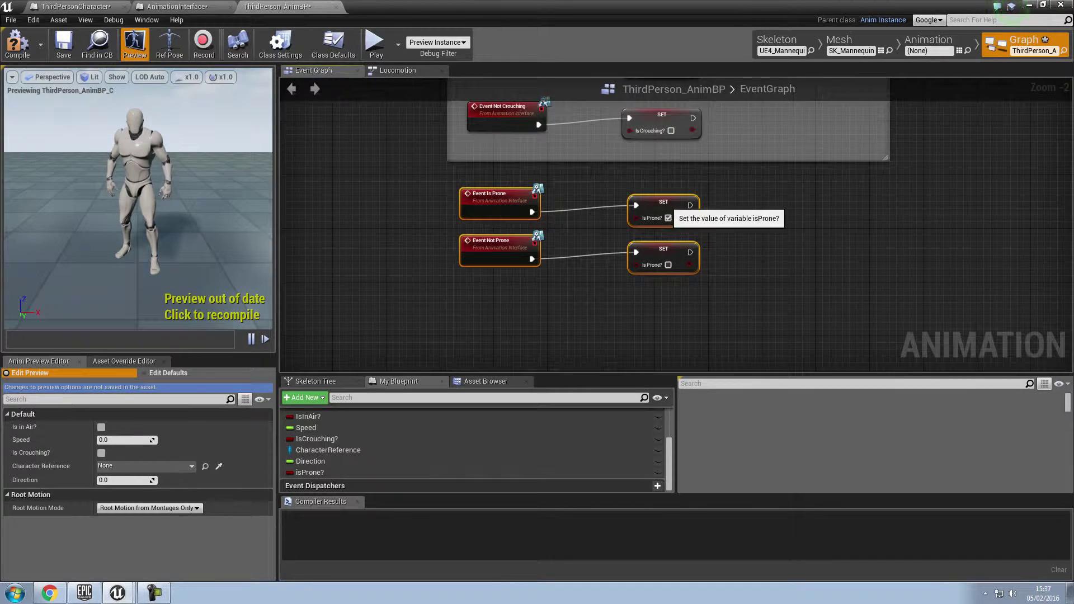
# Group the four prone nodes in a comment titled 'Prone/Idle', then switch to the Locomotion graph
pyautogui.moveTo(656, 214); pyautogui.dragTo(656, 268)
pyautogui.write('c')
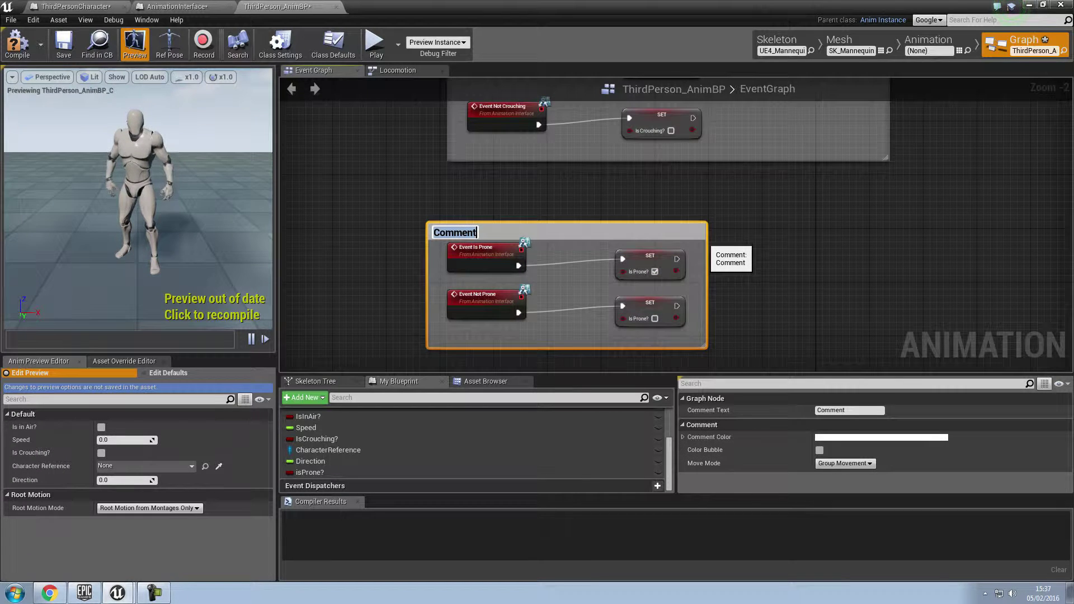
pyautogui.write('Prone/')
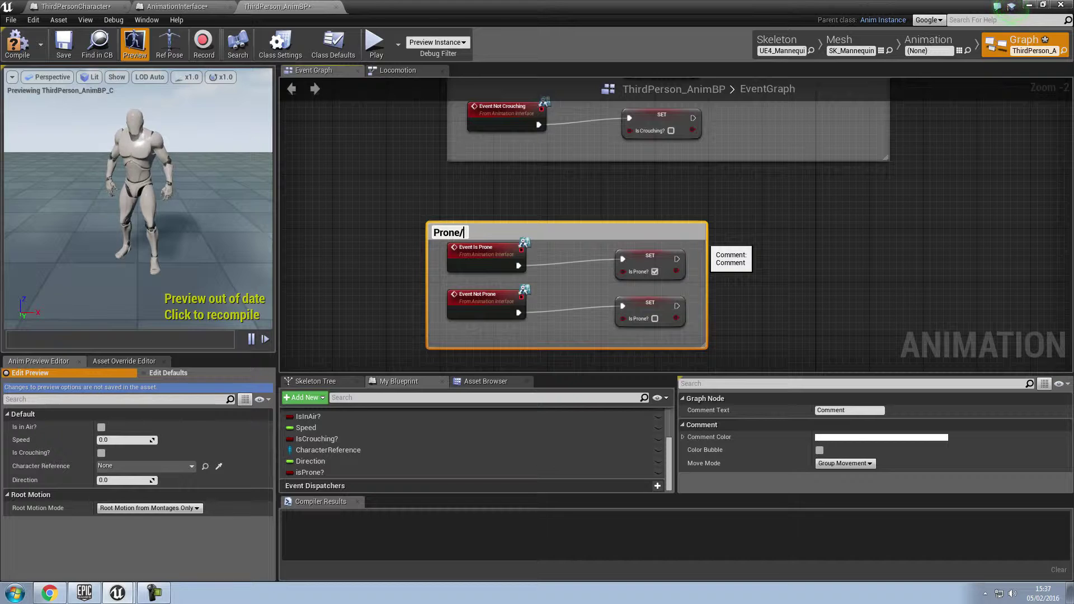
pyautogui.write('Idle')
pyautogui.press('Return')
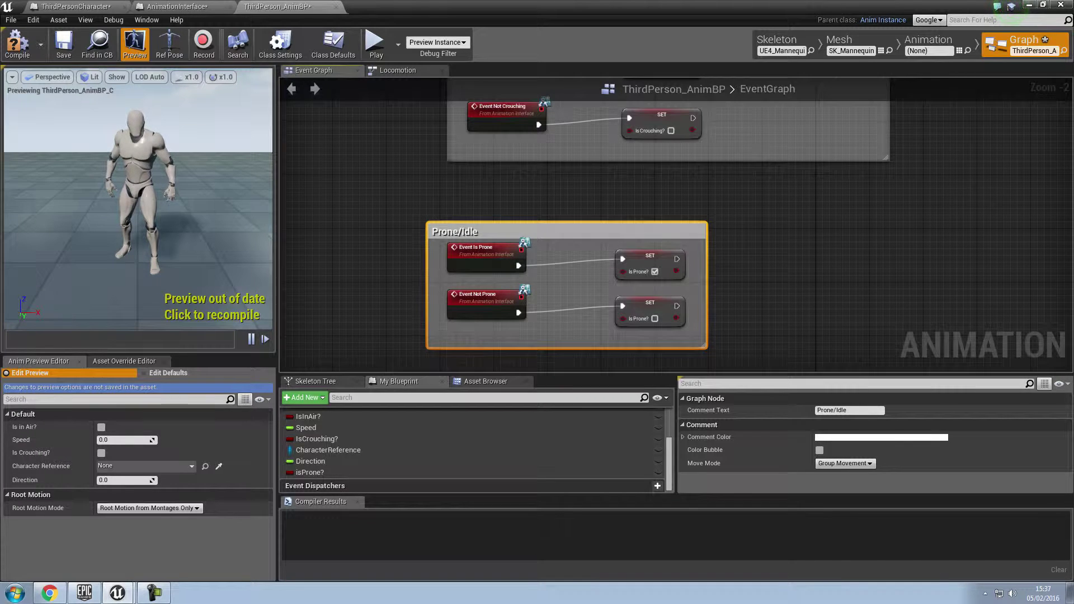
pyautogui.moveTo(599, 229); pyautogui.dragTo(633, 203)
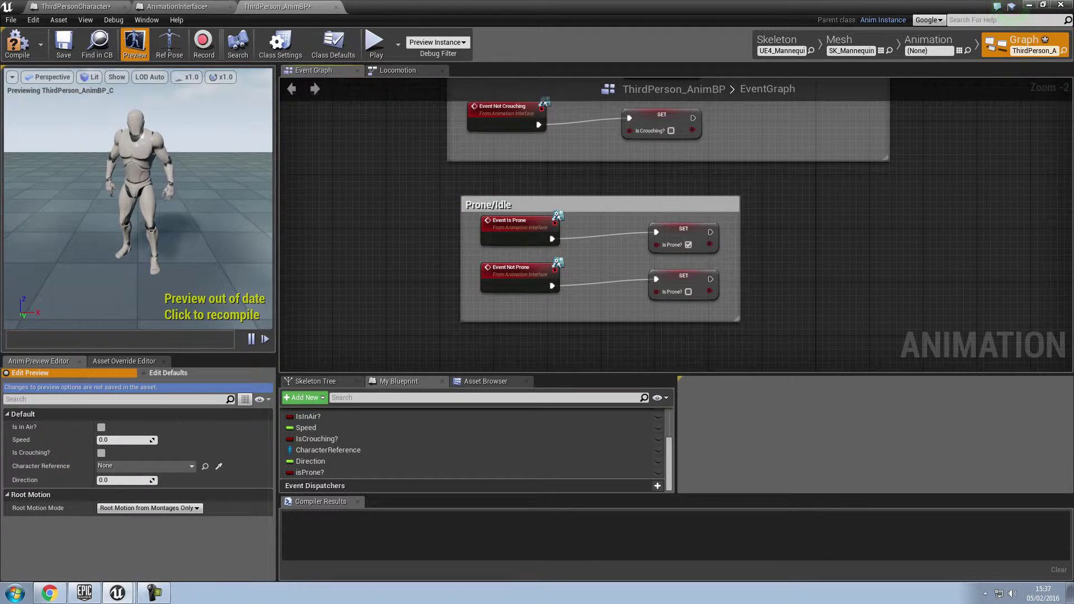
pyautogui.click(398, 70)
# Add an 'Idle/Prone' state beside Idle/Run and start a transition from it
pyautogui.moveTo(499, 148); pyautogui.dragTo(510, 216, button='right')
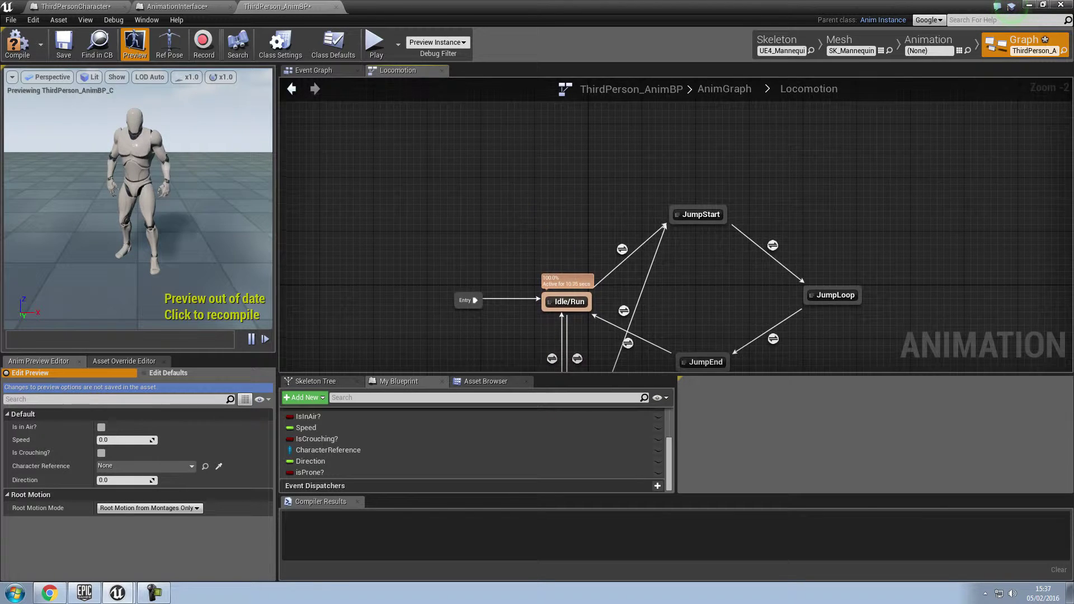
pyautogui.scroll(2, 510, 215)
pyautogui.rightClick(483, 152)
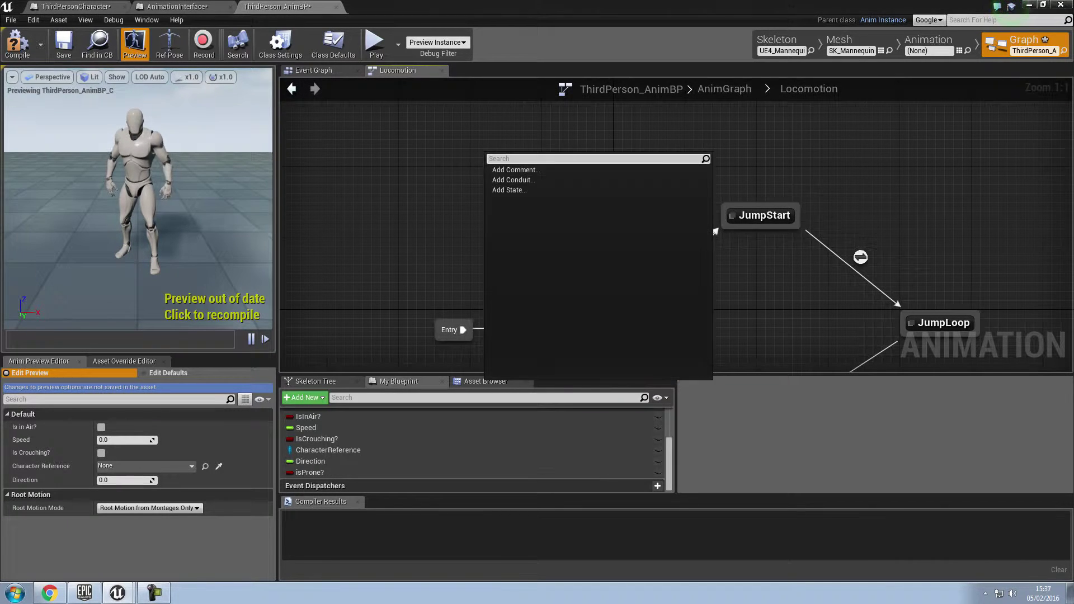
pyautogui.click(521, 191)
pyautogui.write('Idl')
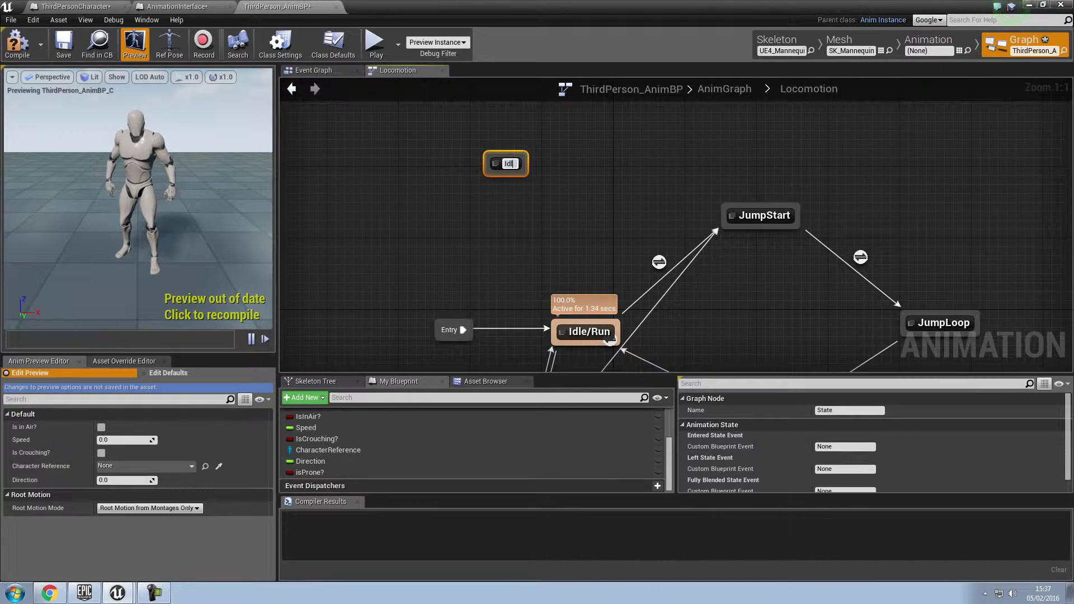
pyautogui.write('e/Prone')
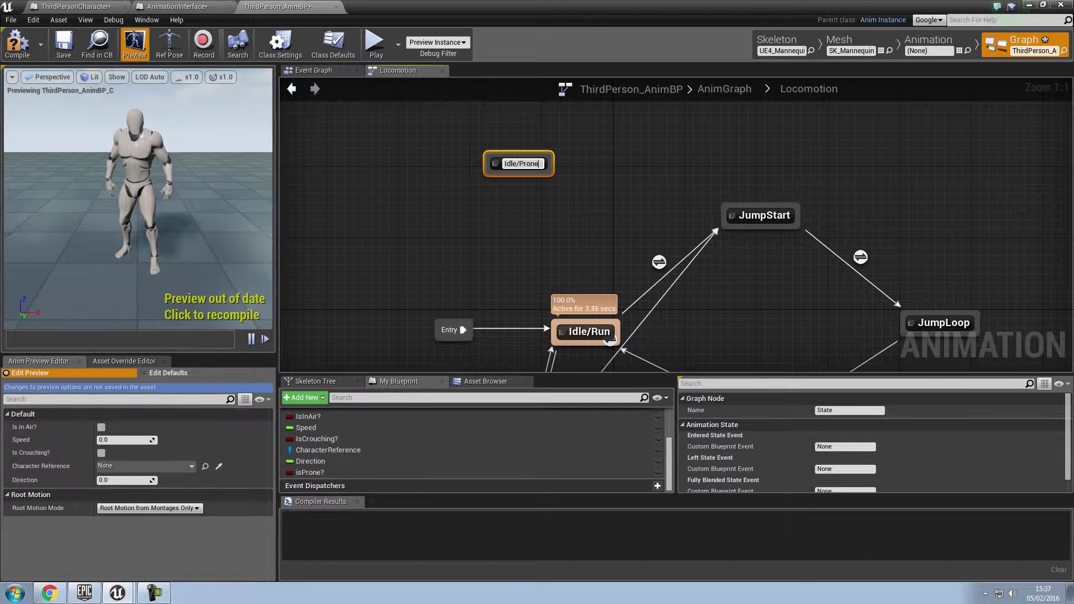
pyautogui.press('Return')
pyautogui.moveTo(562, 166)
pyautogui.mouseDown()
pyautogui.moveTo(554, 162)
pyautogui.moveTo(603, 169)
pyautogui.mouseUp()
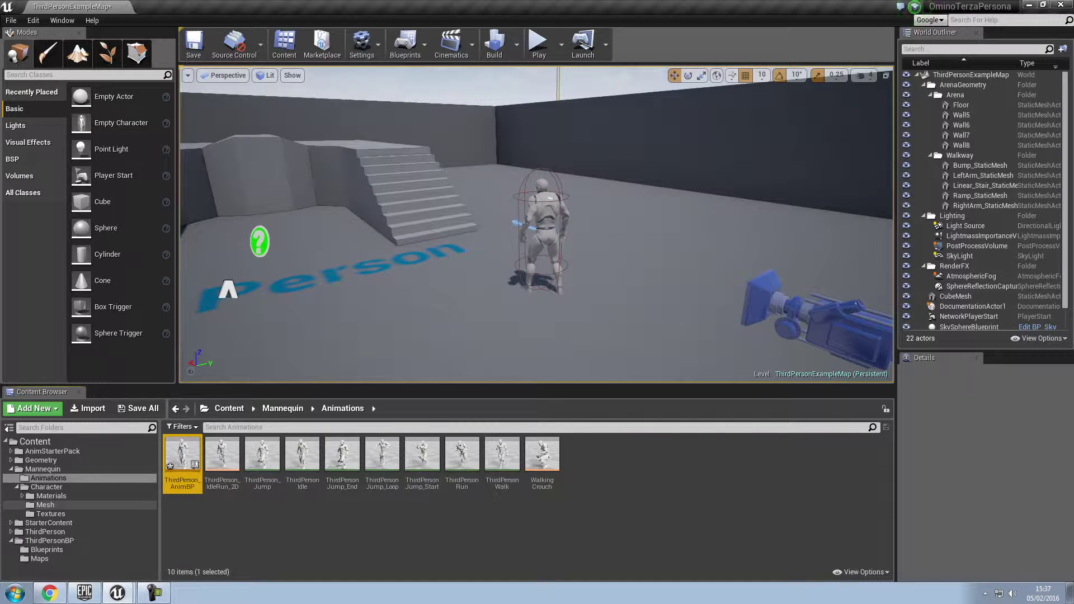
pyautogui.click(45, 504)
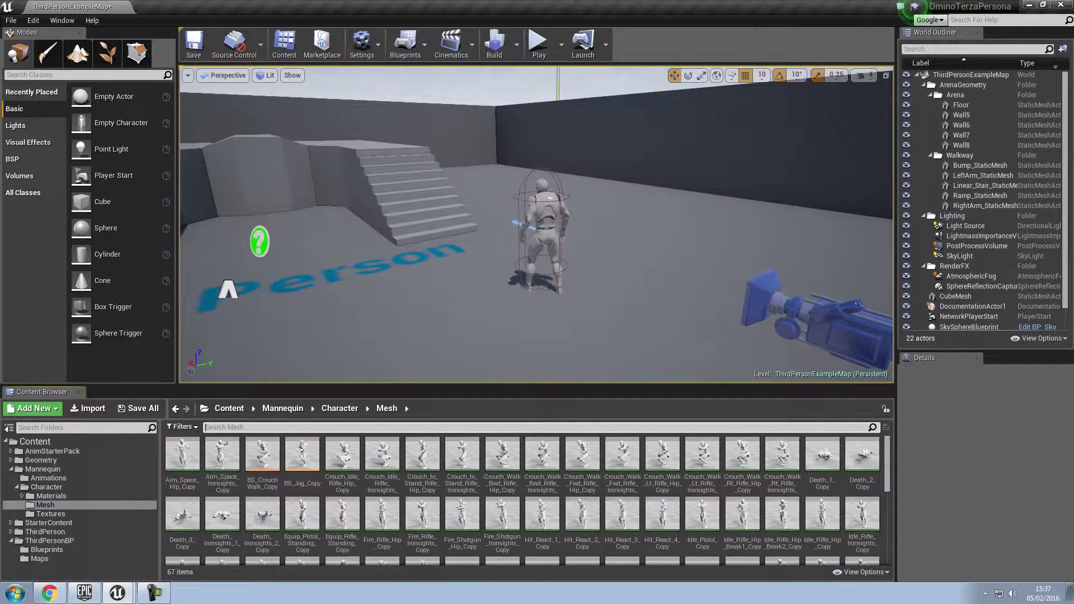
pyautogui.write('prone')
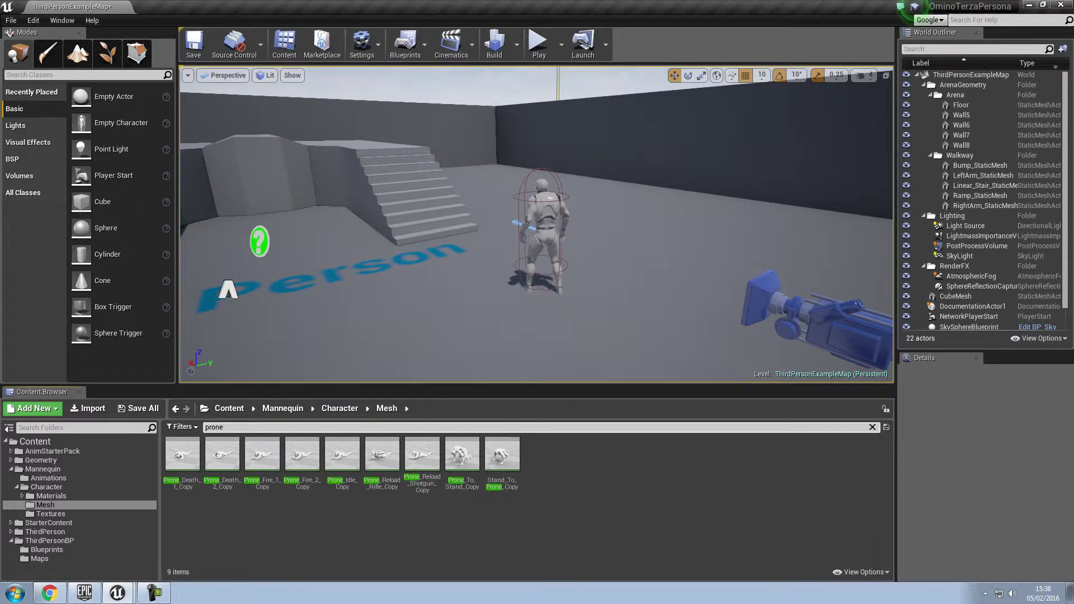
pyautogui.moveTo(342, 455)
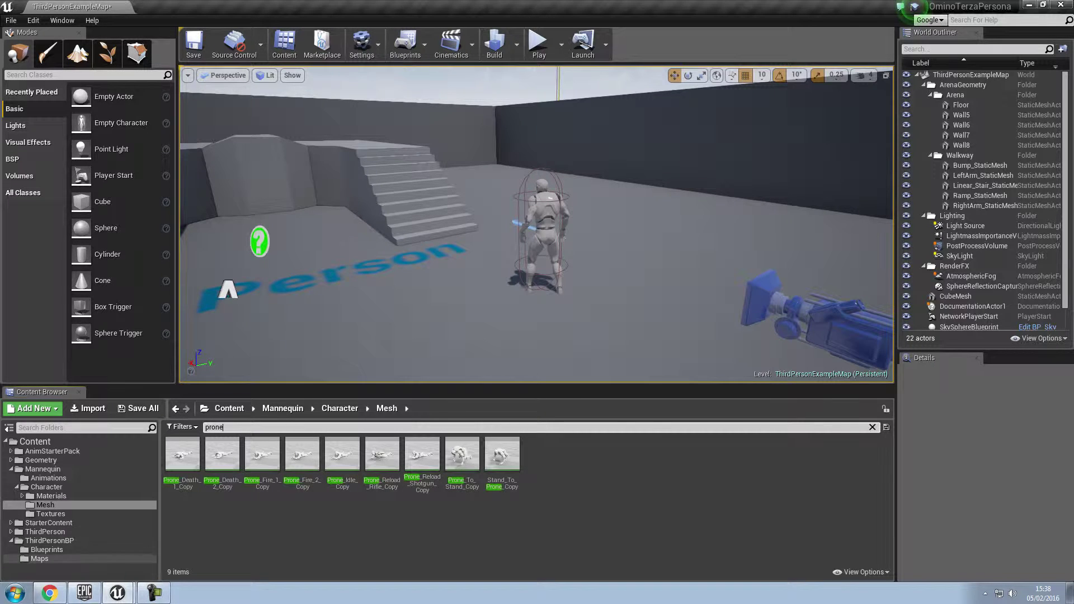
pyautogui.moveTo(115, 593)
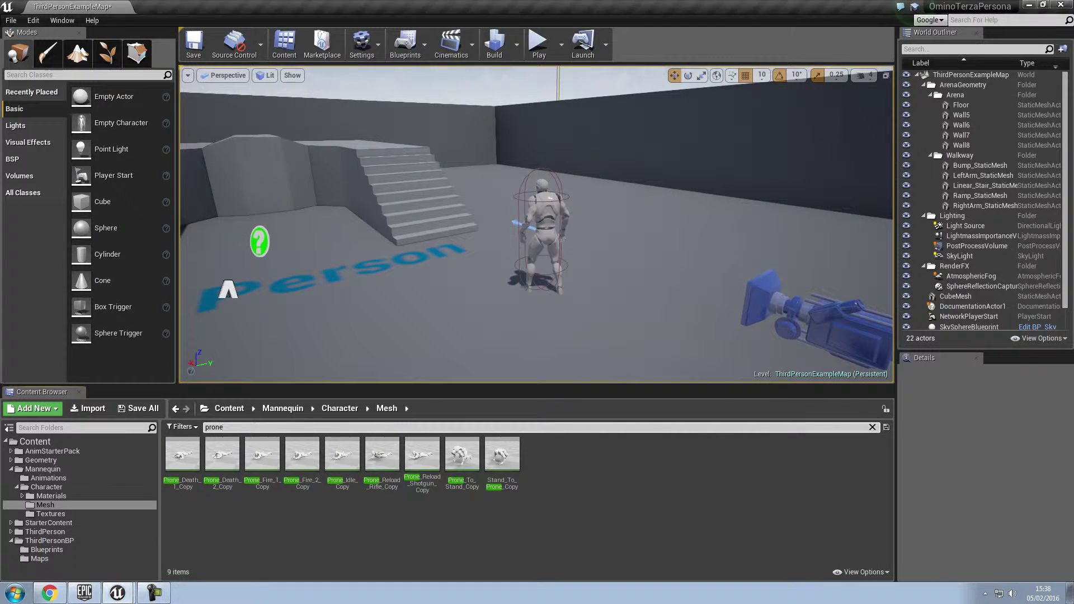
pyautogui.click(97, 567)
pyautogui.doubleClick(764, 215)
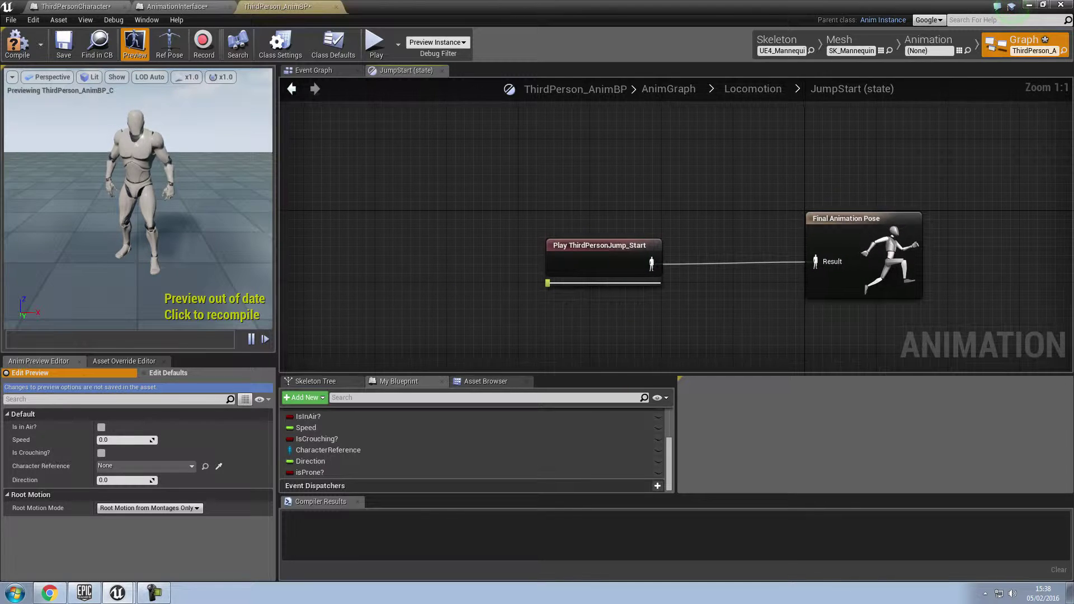
pyautogui.click(291, 88)
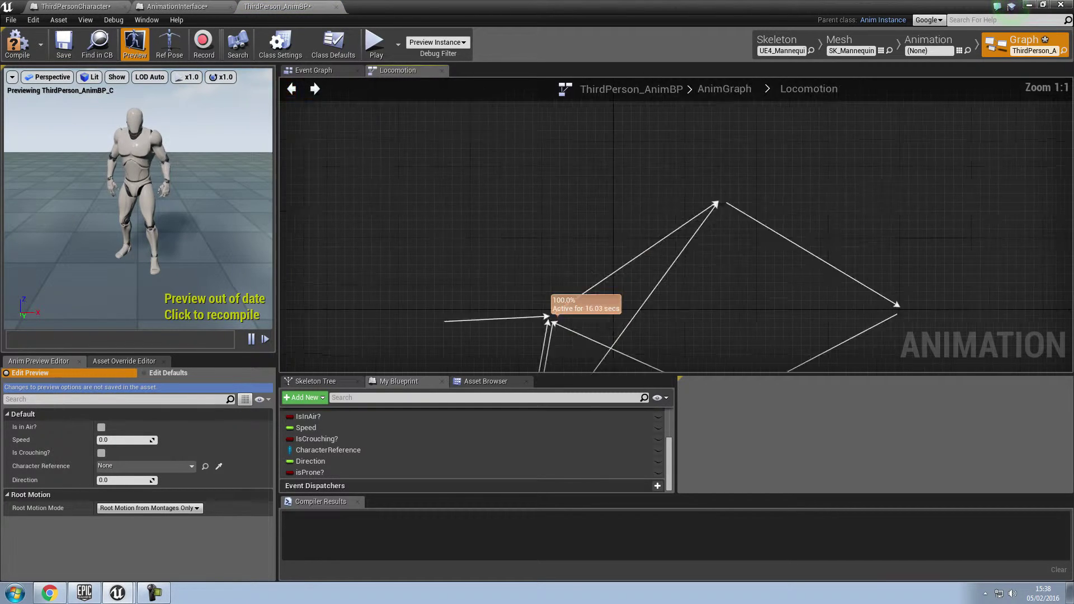
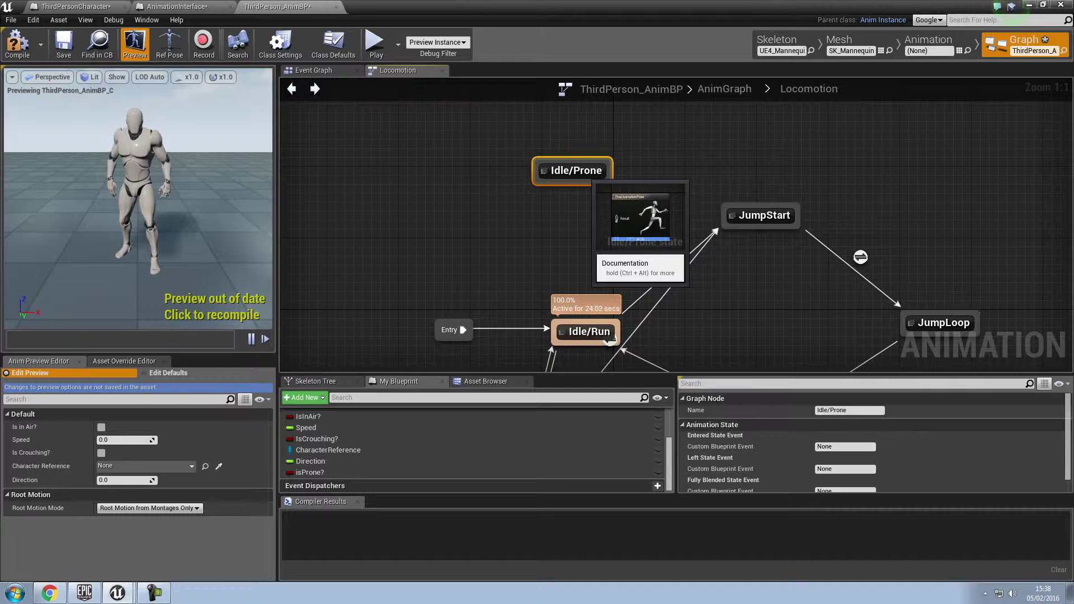
# In the Idle/Prone state, wire a Play Stand_To_Prone_Copy node into the final animation pose
pyautogui.doubleClick(576, 170)
pyautogui.rightClick(451, 248)
pyautogui.write('play i')
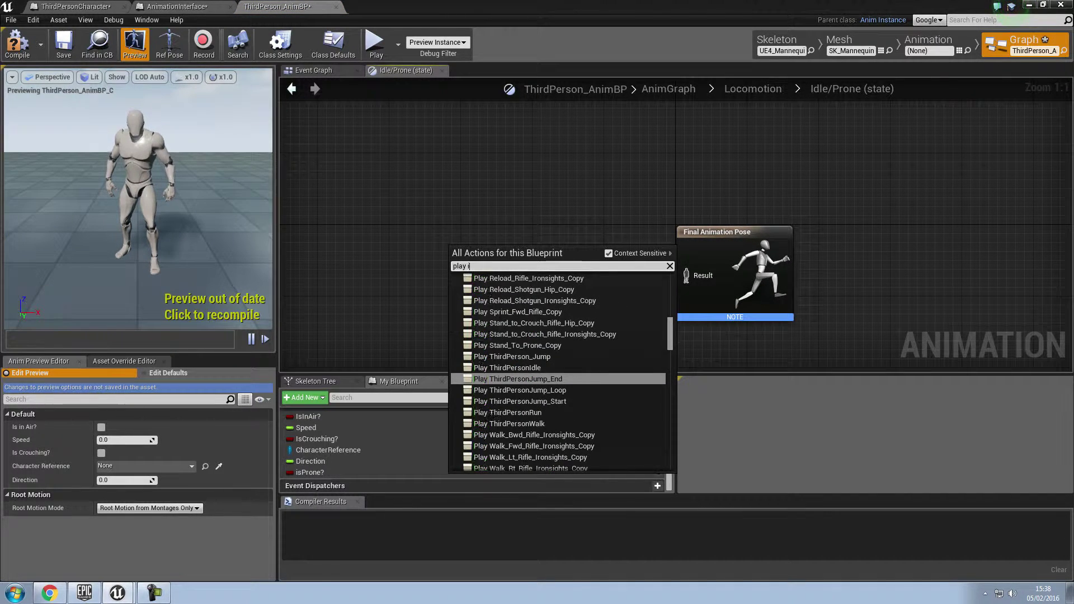
pyautogui.write('dle')
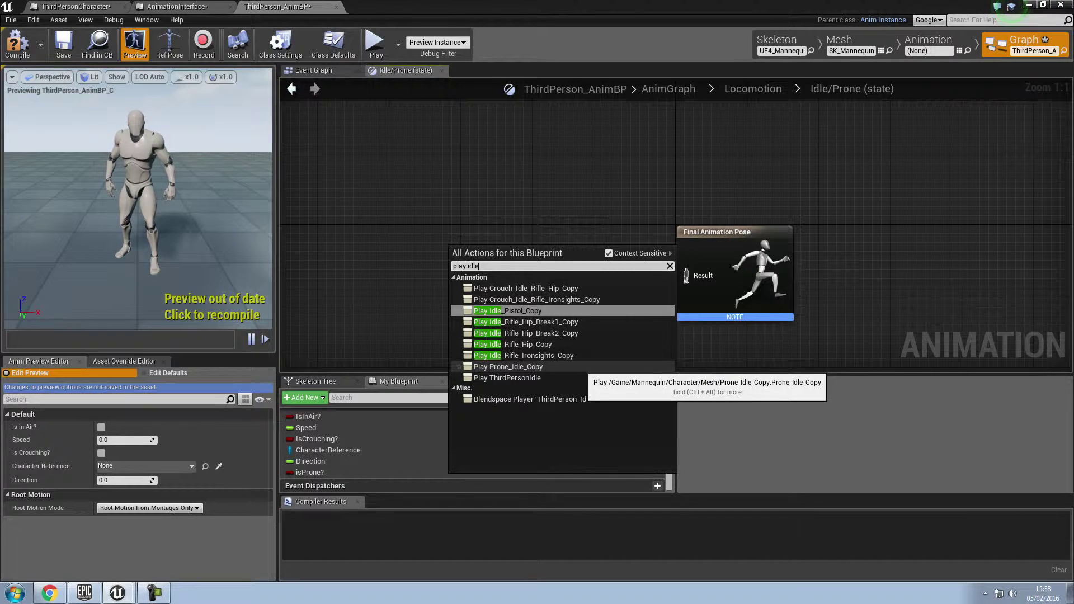
pyautogui.press('BackSpace')
pyautogui.press('BackSpace')
pyautogui.press('BackSpace')
pyautogui.press('BackSpace')
pyautogui.write('prone')
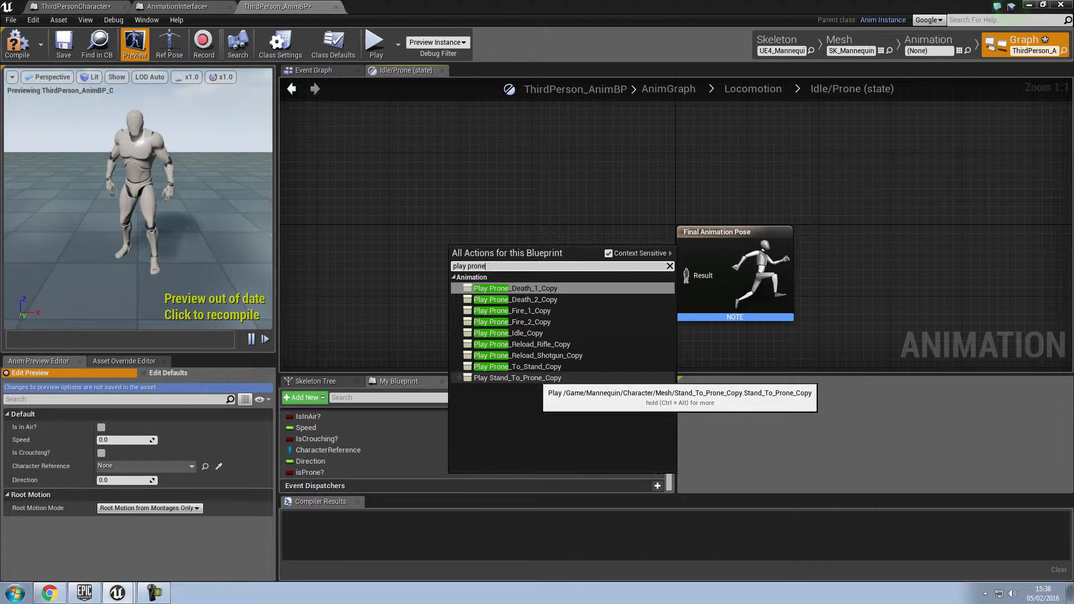
pyautogui.click(518, 378)
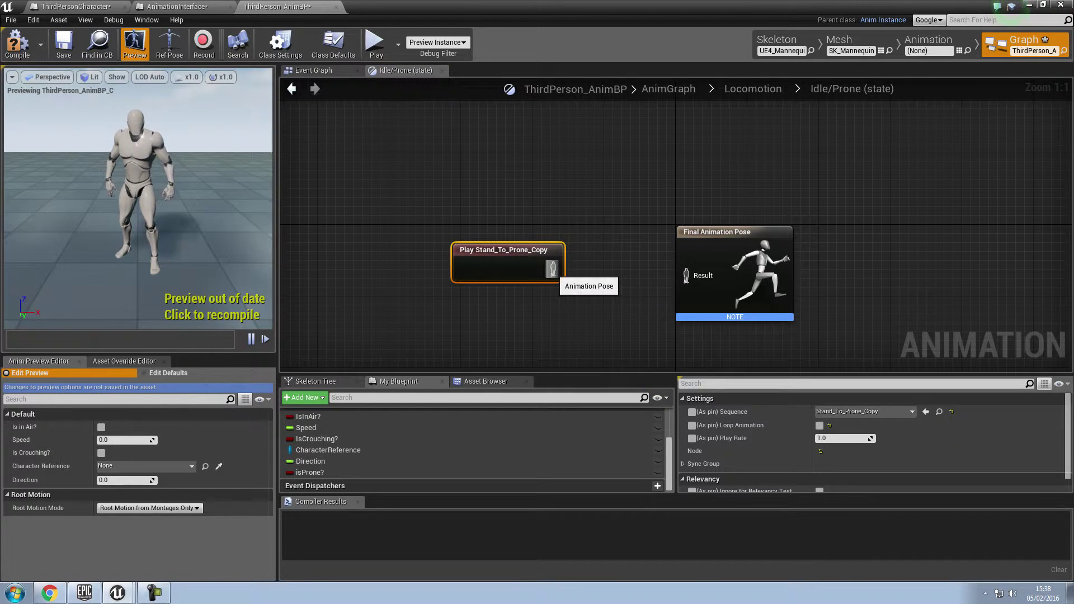
pyautogui.moveTo(553, 269); pyautogui.dragTo(706, 290)
pyautogui.moveTo(503, 251); pyautogui.dragTo(557, 259)
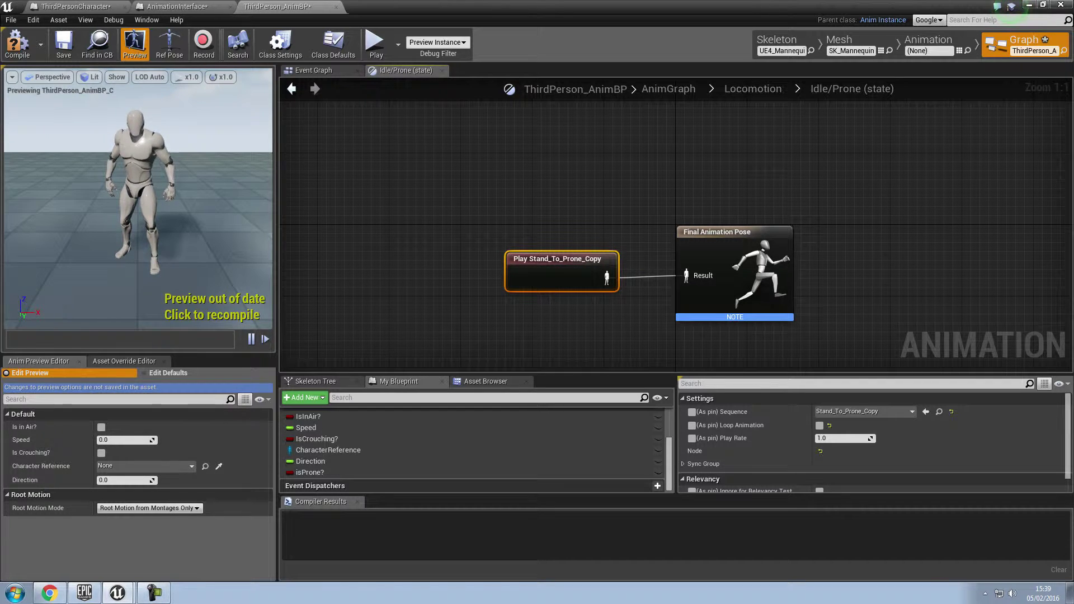
pyautogui.click(291, 89)
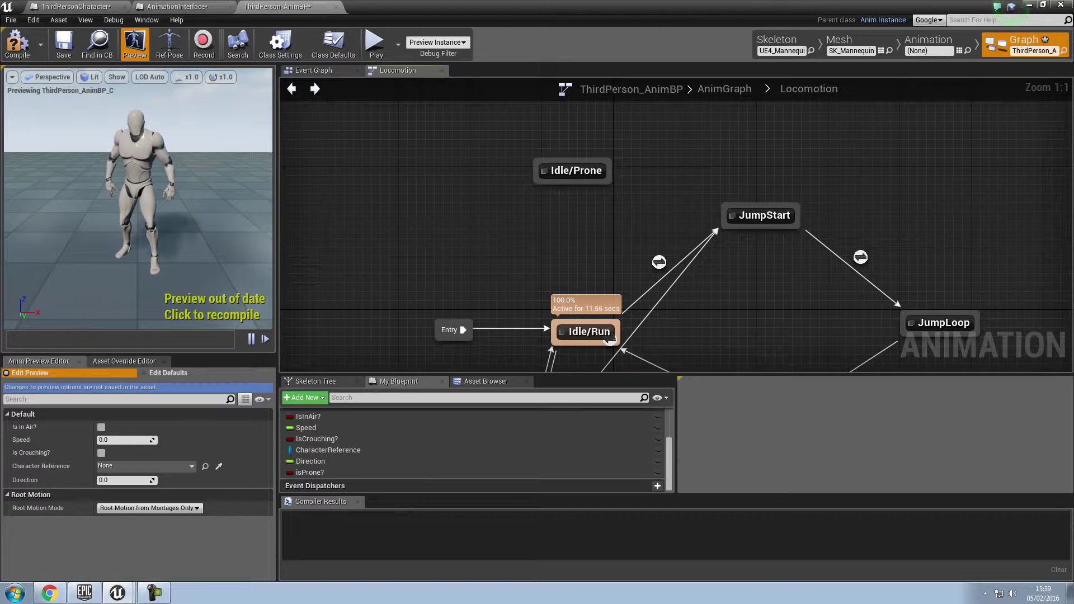
# Add a state named Prone/Idle to the Locomotion graph, level with Idle/Prone
pyautogui.moveTo(610, 340); pyautogui.dragTo(731, 364, button='right')
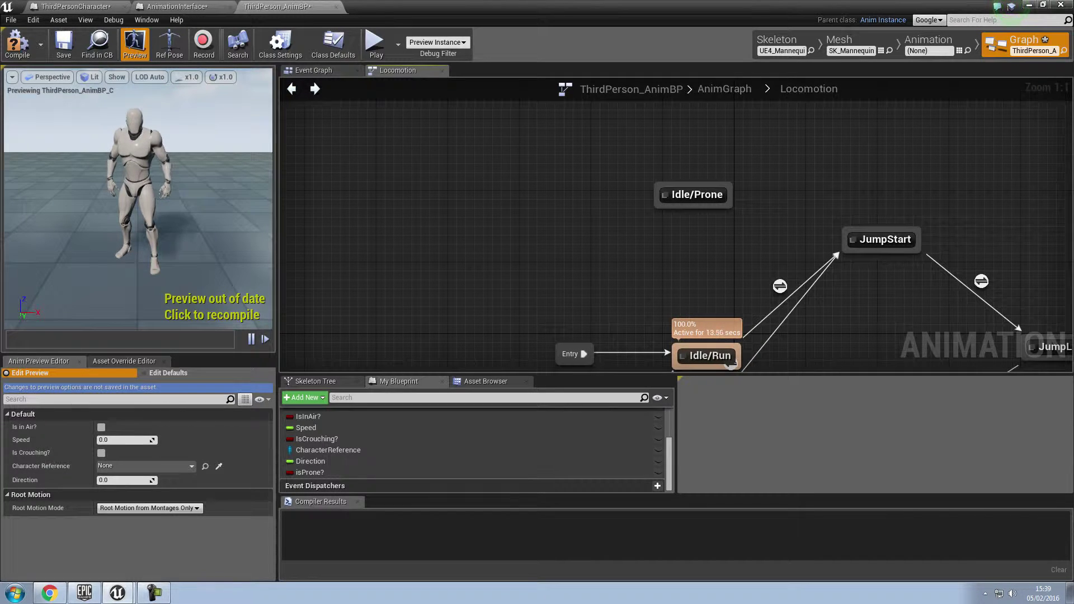
pyautogui.rightClick(498, 193)
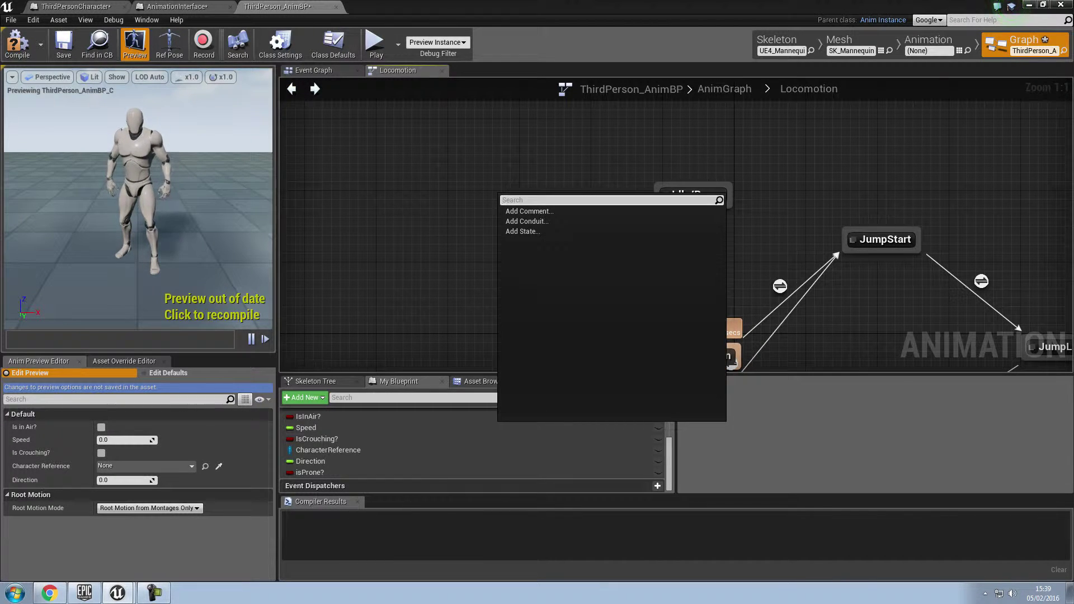
pyautogui.write('Prone')
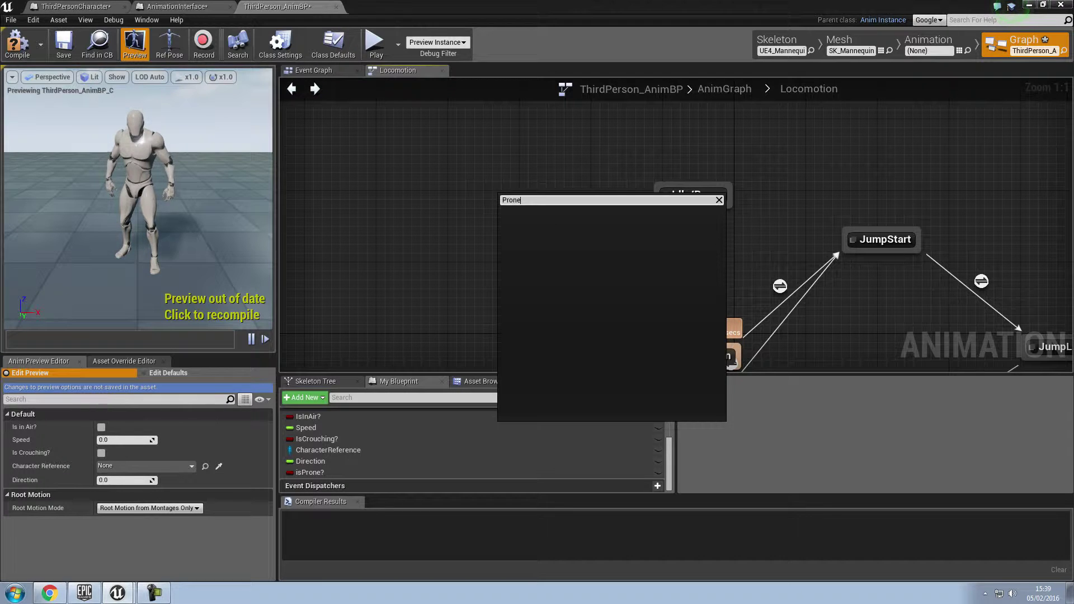
pyautogui.click(719, 200)
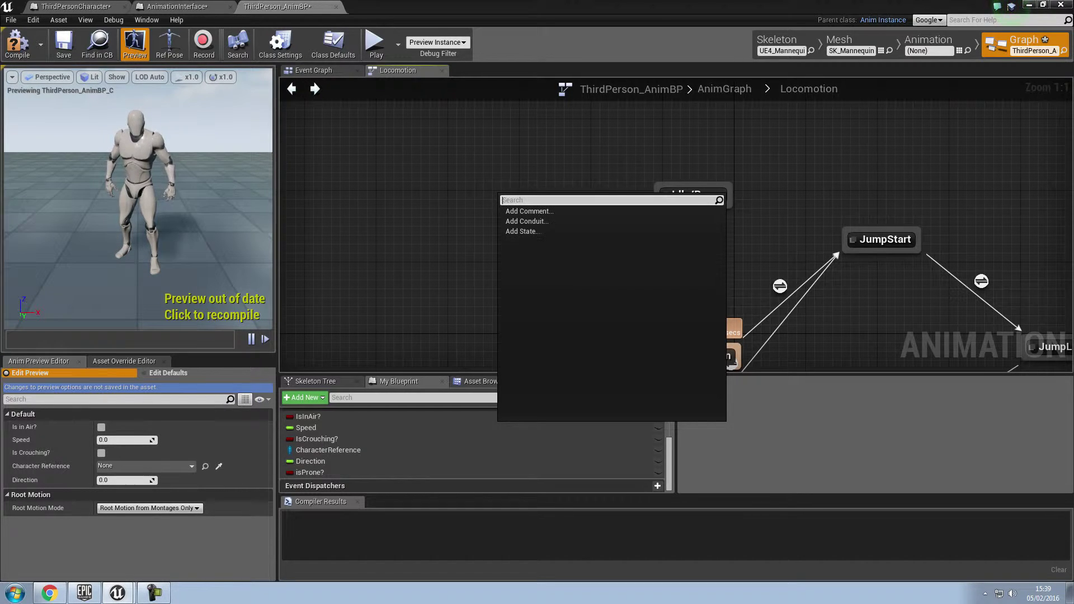
pyautogui.click(535, 231)
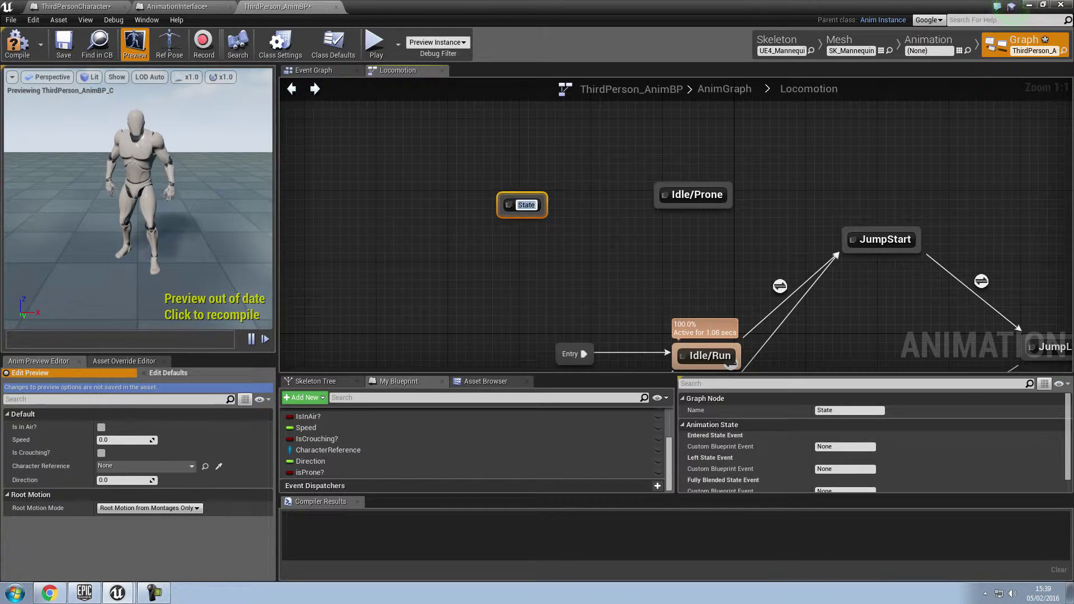
pyautogui.write('Prone/Idle')
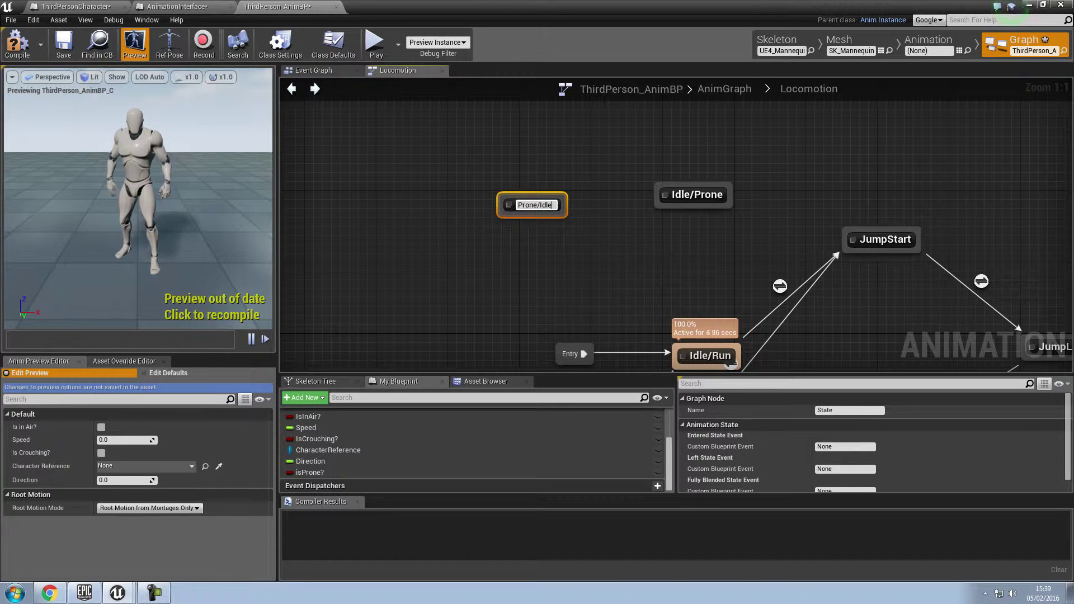
pyautogui.press('Return')
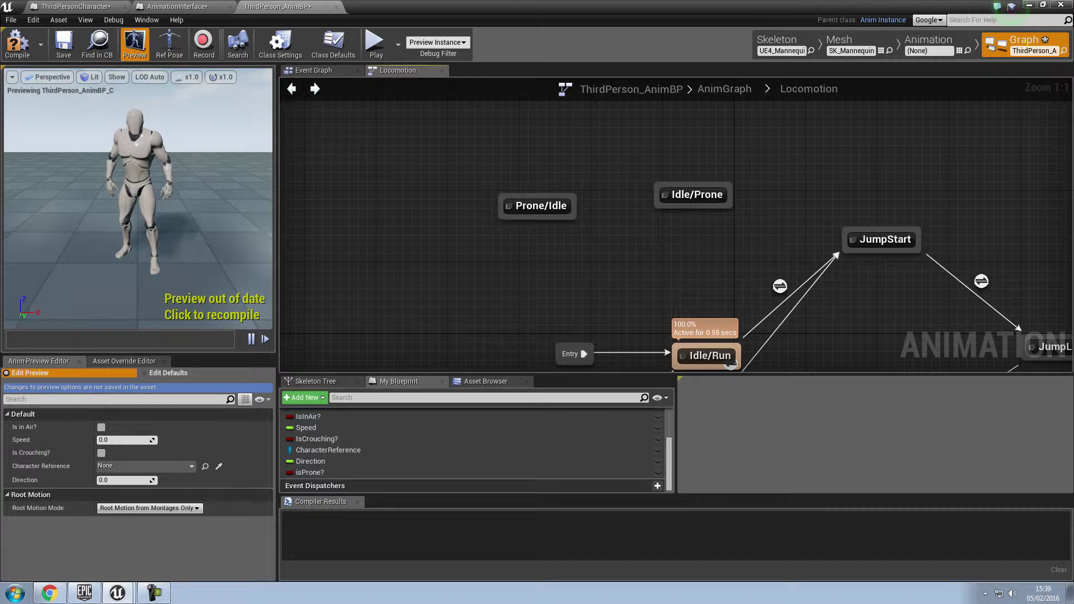
pyautogui.moveTo(549, 209); pyautogui.dragTo(561, 199)
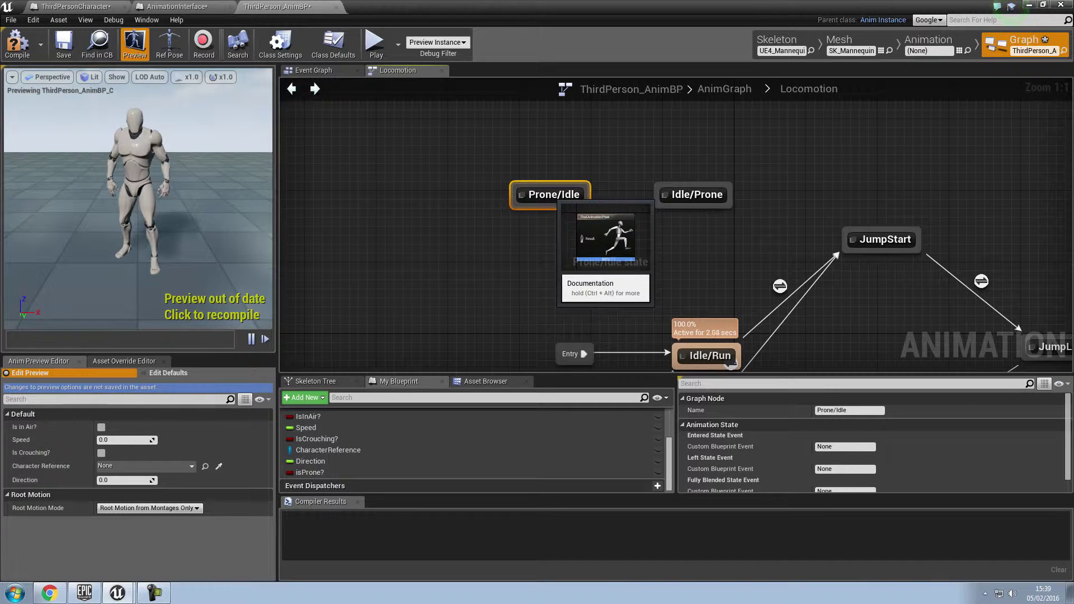
# Make Prone/Idle play Prone_To_Stand_Copy, with looping off, into its final animation pose
pyautogui.doubleClick(560, 198)
pyautogui.rightClick(462, 265)
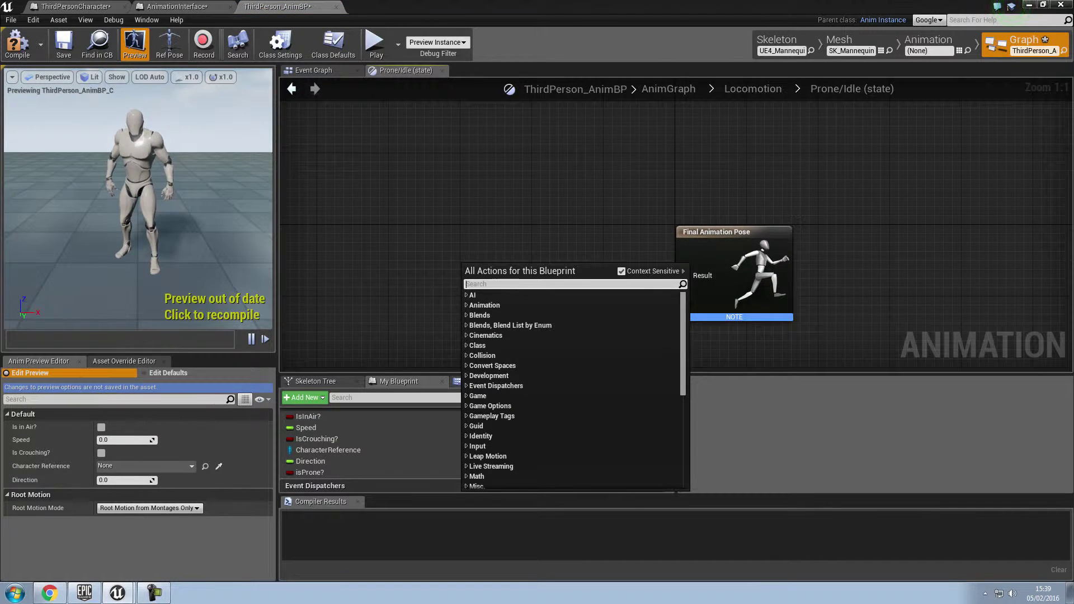
pyautogui.write('prone')
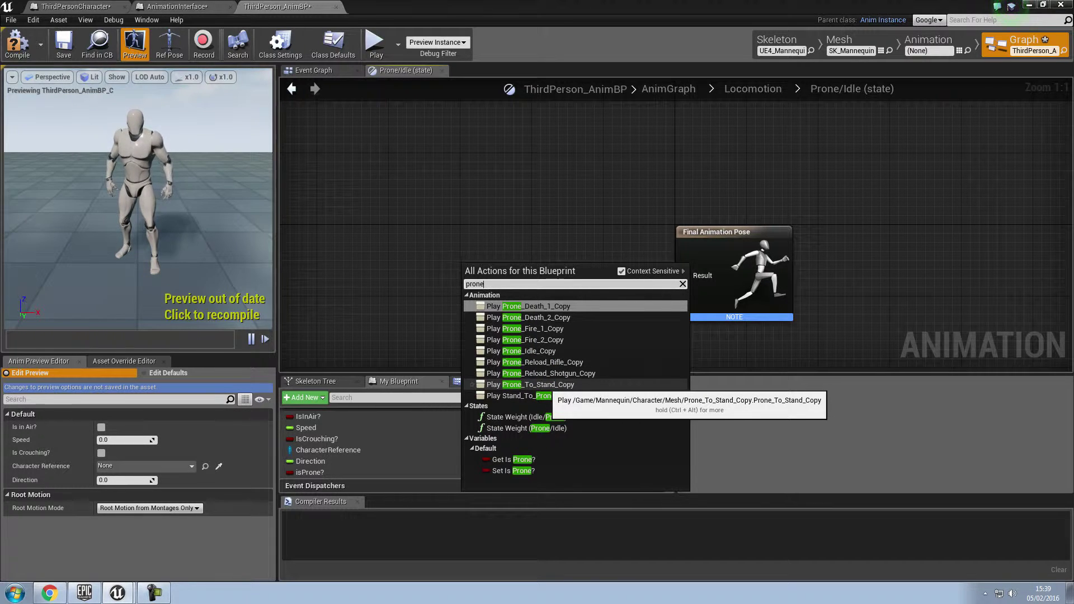
pyautogui.click(546, 385)
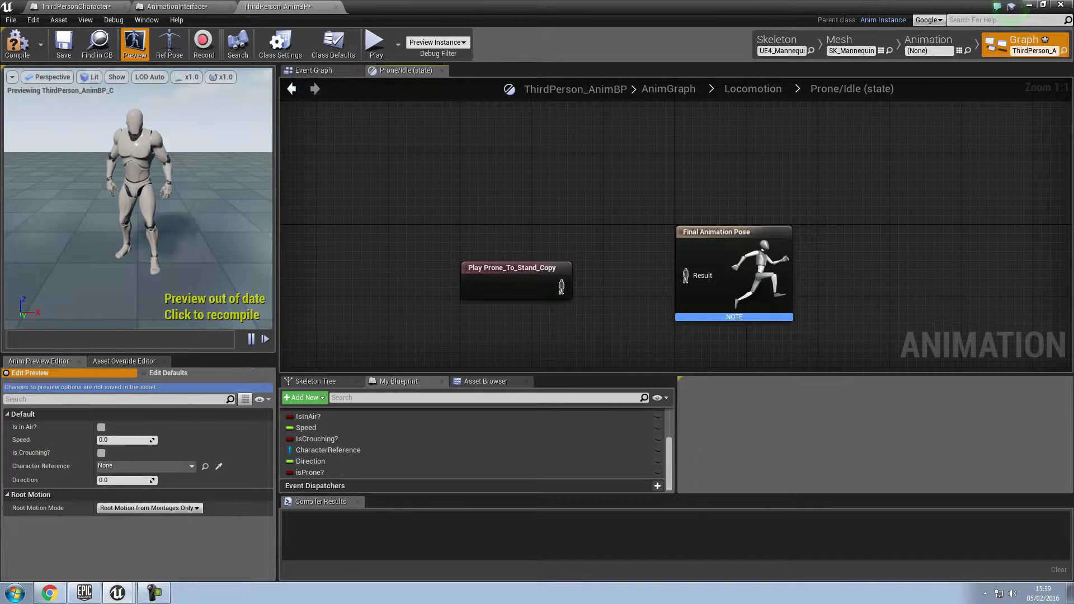
pyautogui.moveTo(561, 287); pyautogui.dragTo(686, 275)
pyautogui.click(537, 282)
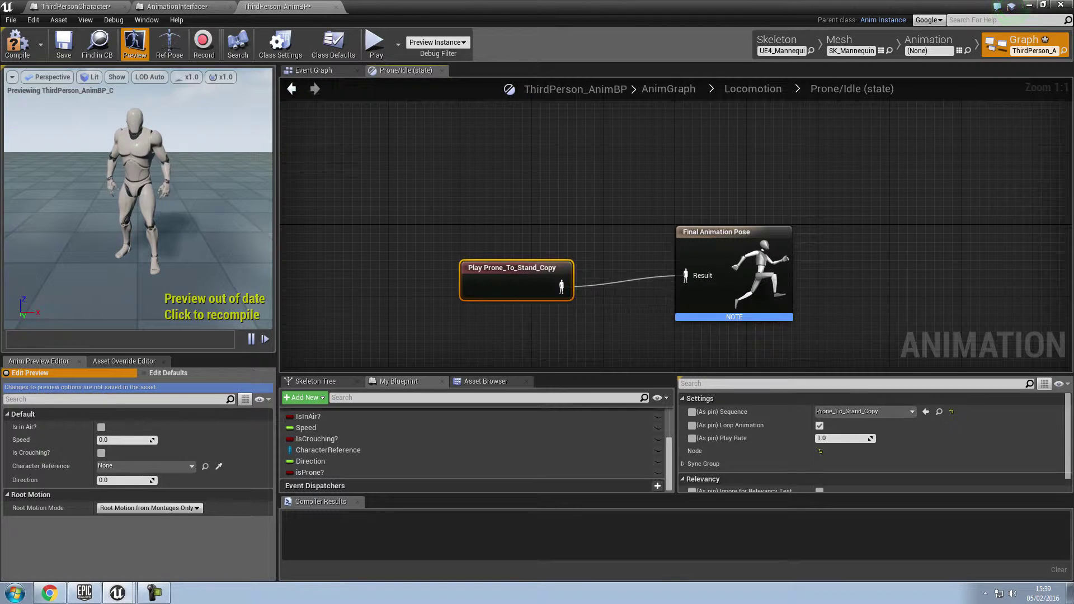
pyautogui.click(820, 425)
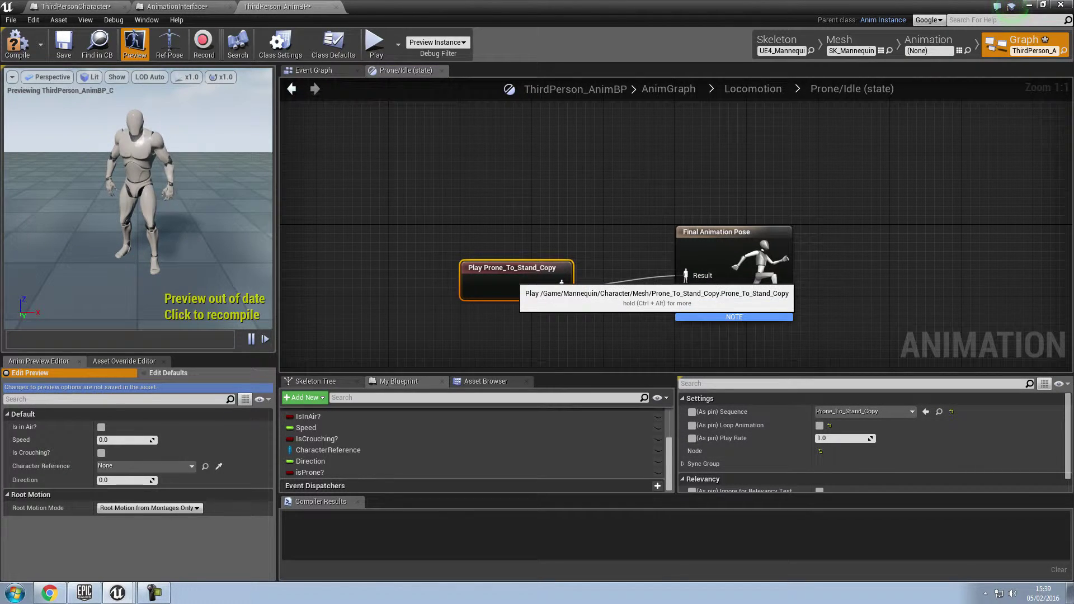
pyautogui.moveTo(518, 274); pyautogui.dragTo(553, 256)
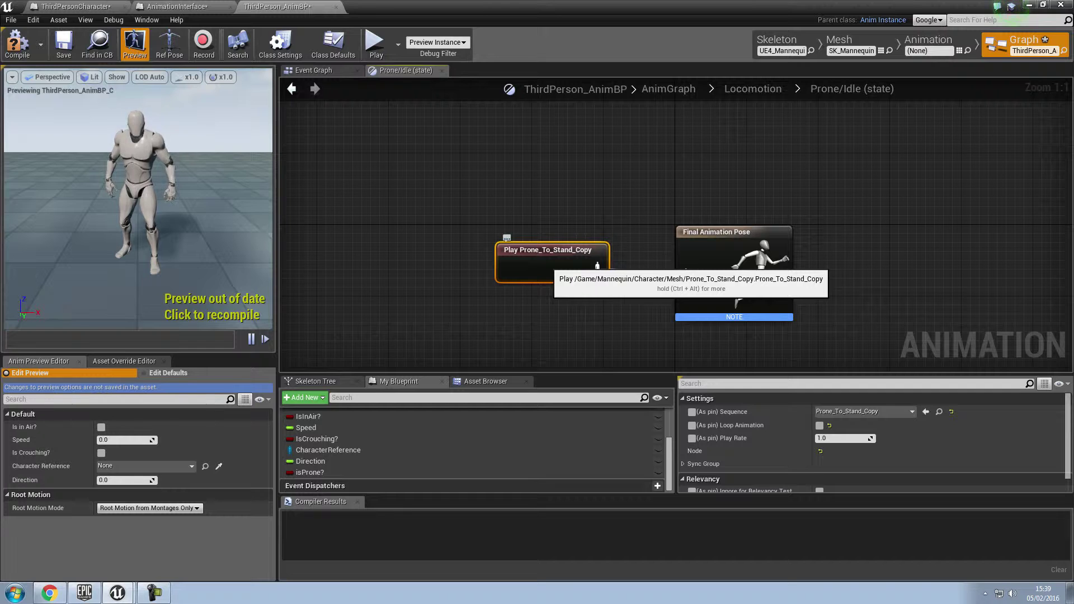
pyautogui.click(291, 88)
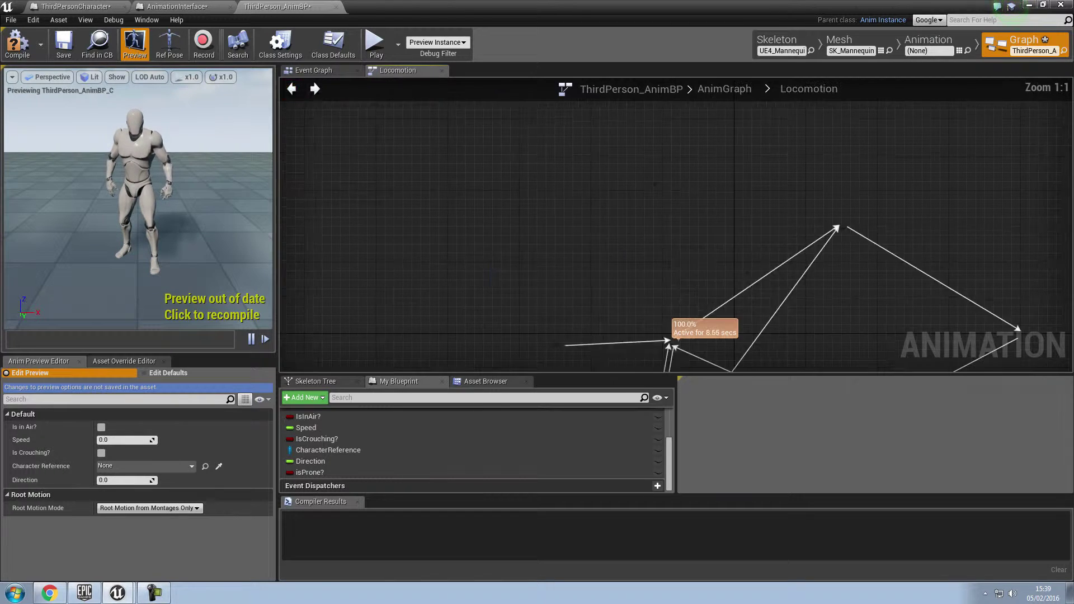
# Add a new state named Prone to the Locomotion state machine
pyautogui.rightClick(636, 119)
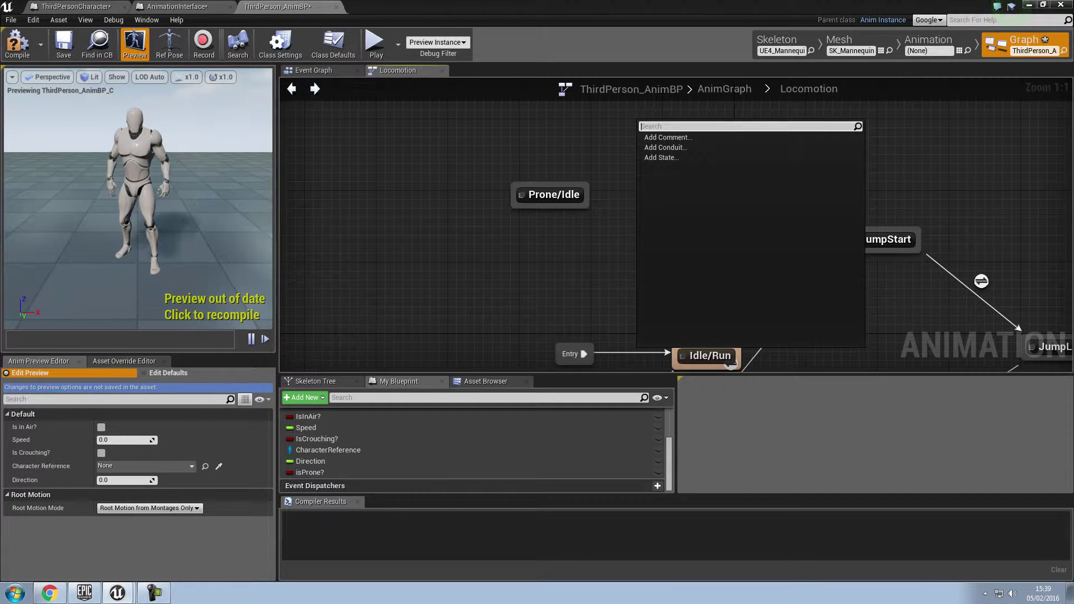
pyautogui.click(660, 158)
pyautogui.write('P')
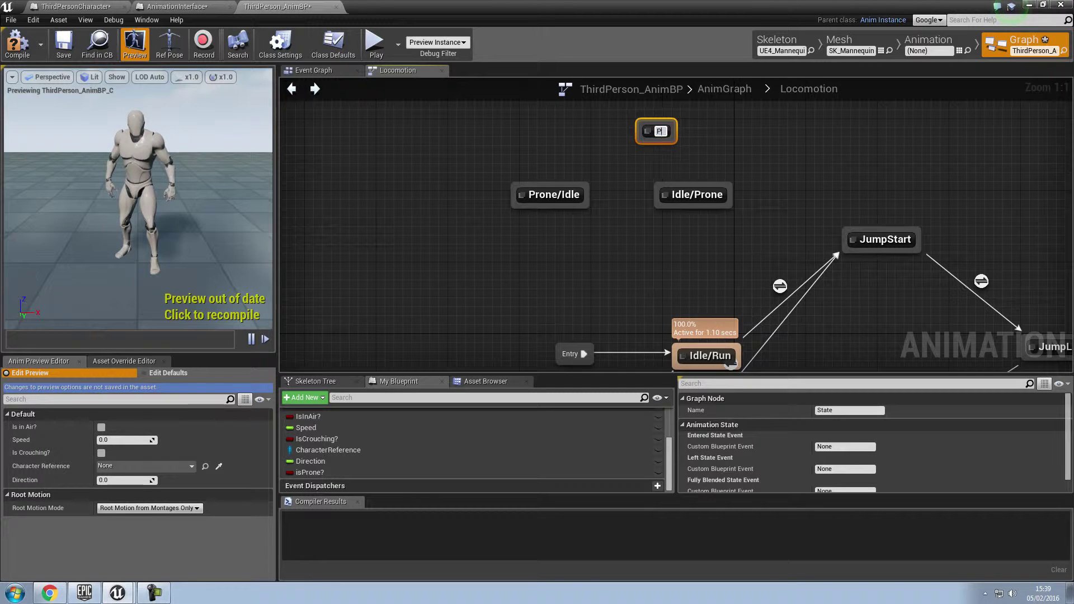
pyautogui.write('rone')
pyautogui.press('Return')
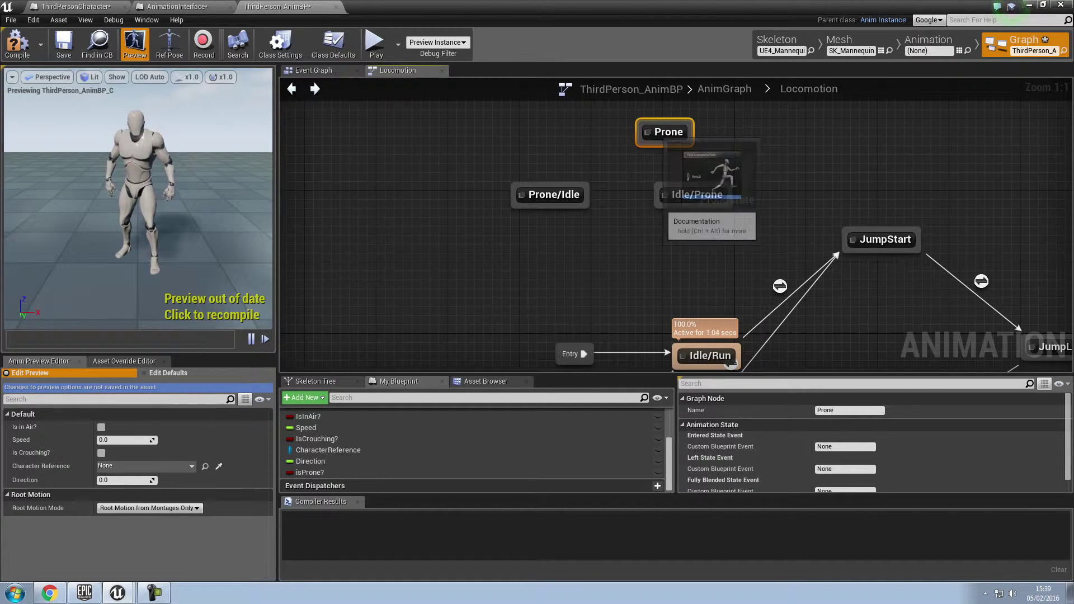
# Wire a Play Prone_Idle_Copy node into the Prone state's final pose, then compile and go back
pyautogui.doubleClick(668, 133)
pyautogui.rightClick(490, 251)
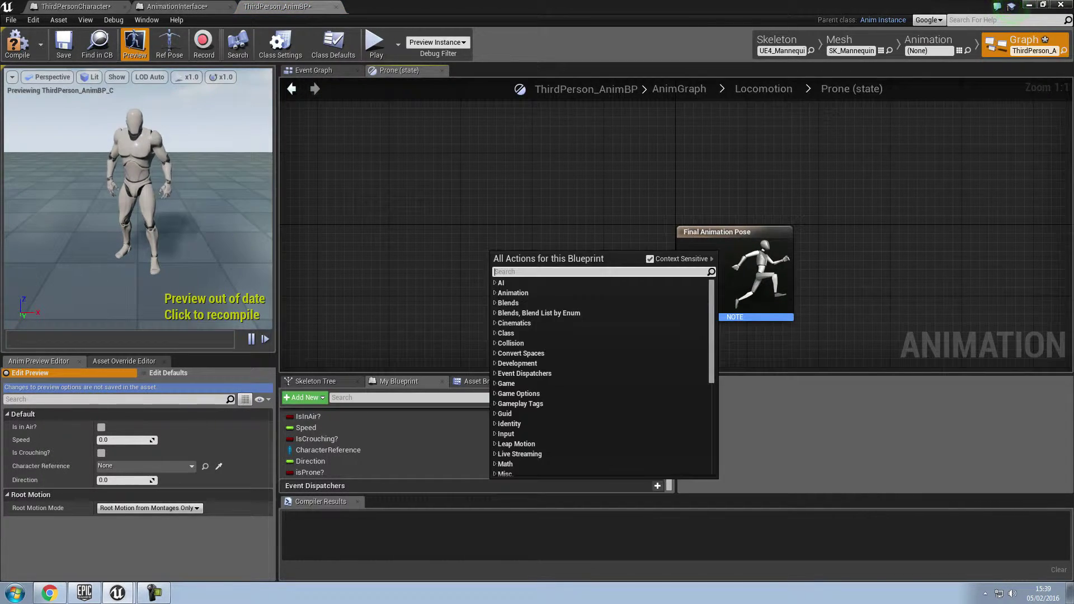
pyautogui.write('prone')
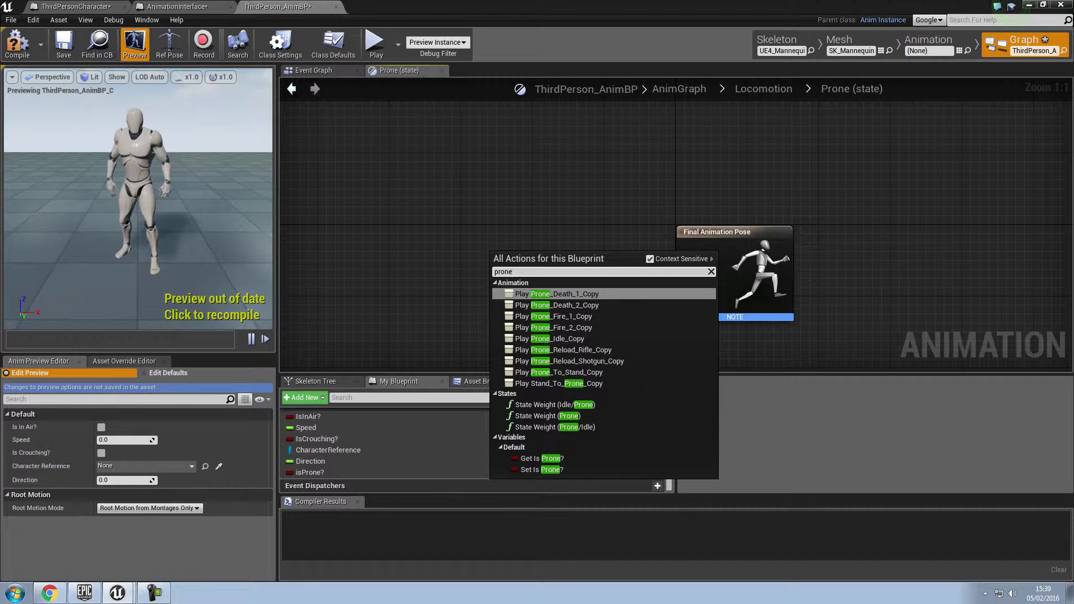
pyautogui.click(557, 339)
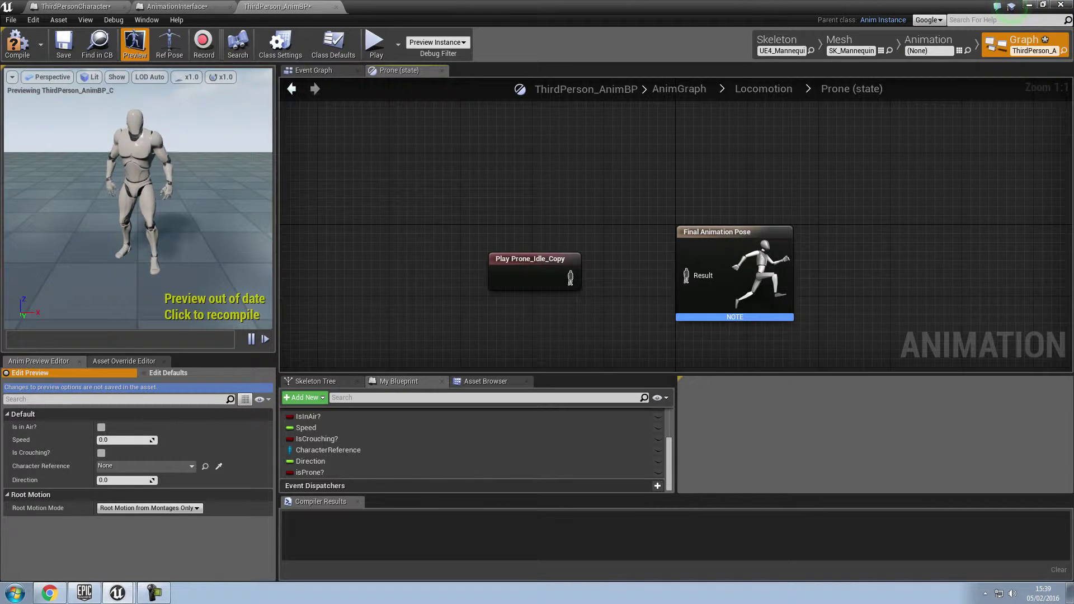
pyautogui.click(543, 277)
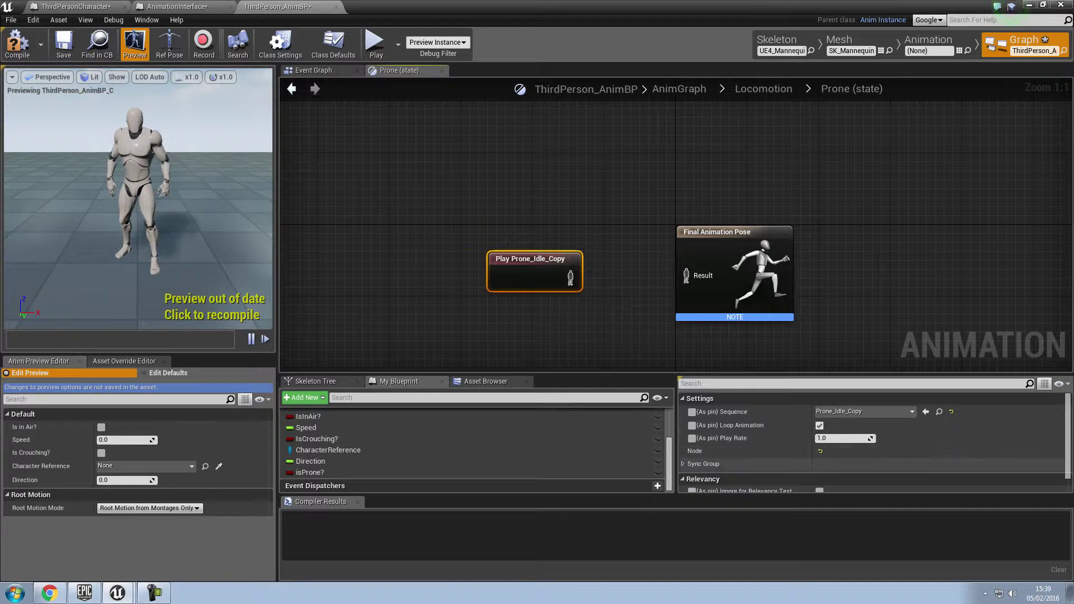
pyautogui.moveTo(570, 279); pyautogui.dragTo(687, 275)
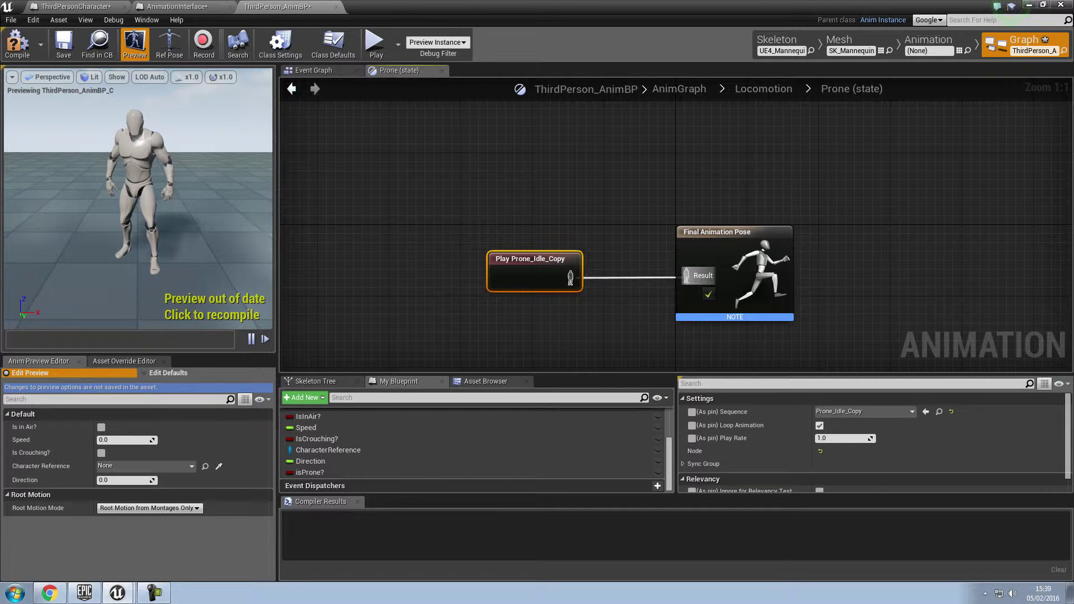
pyautogui.click(17, 42)
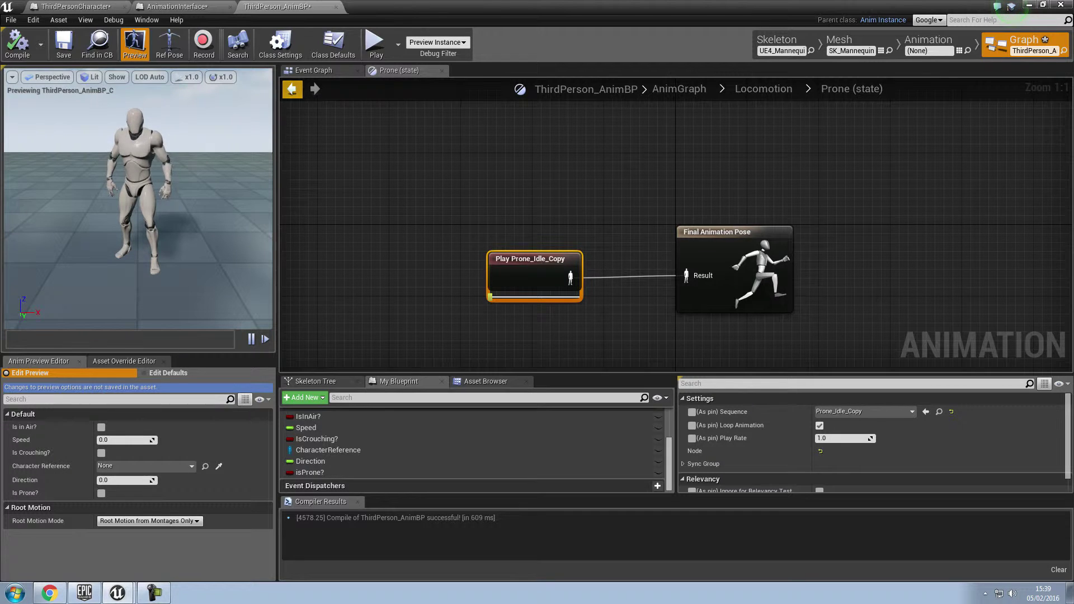
pyautogui.hotkey('alt', 'Left')
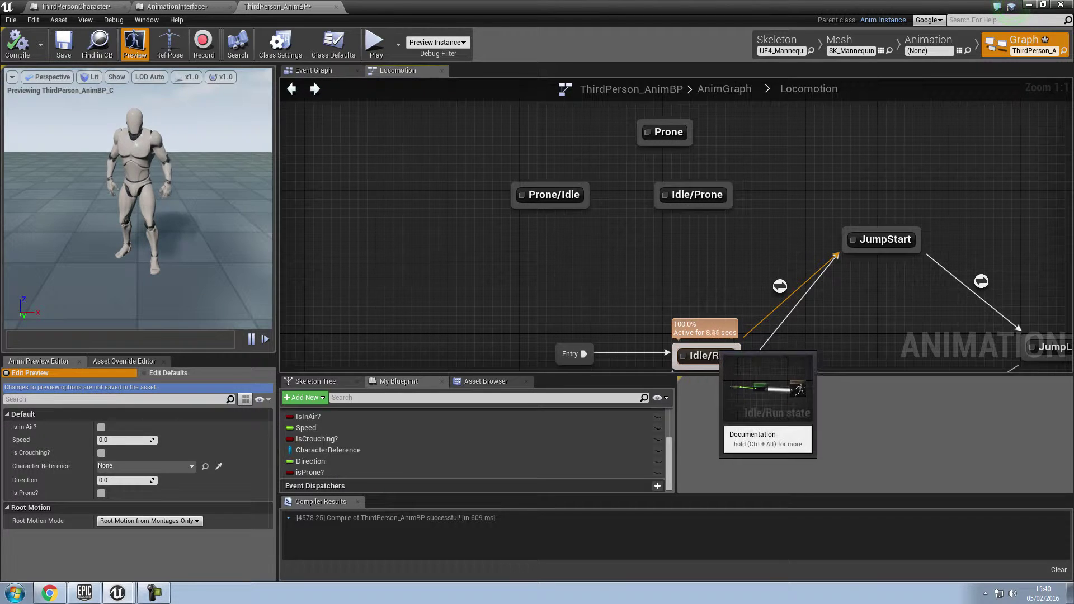
# Create an Idle/Run to Idle/Prone transition whose rule uses an isProne? getter
pyautogui.moveTo(731, 364)
pyautogui.mouseDown()
pyautogui.moveTo(704, 319)
pyautogui.moveTo(706, 211)
pyautogui.mouseUp()
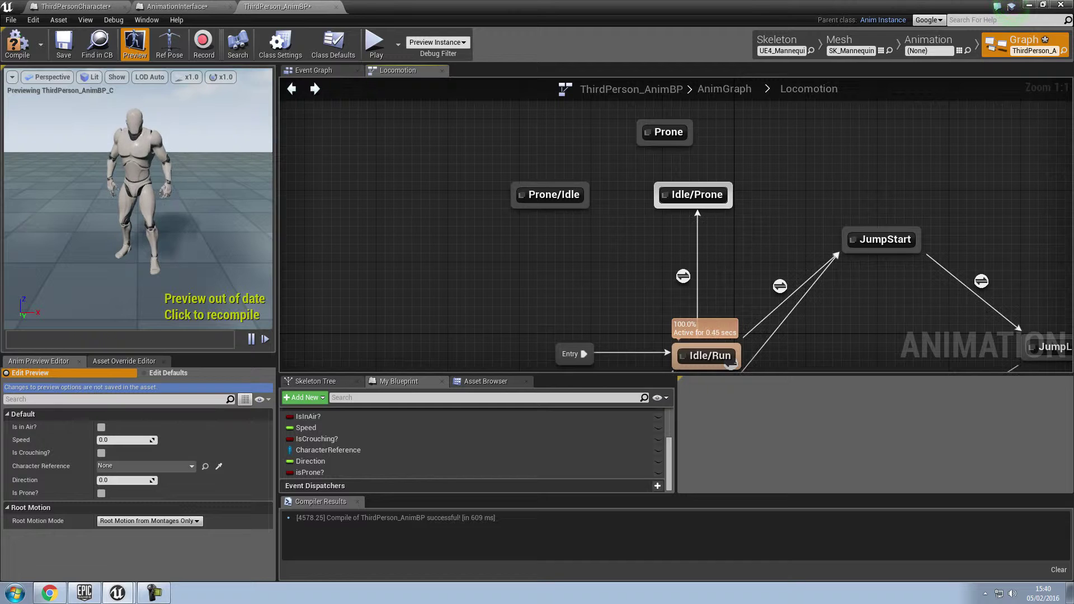
pyautogui.doubleClick(704, 284)
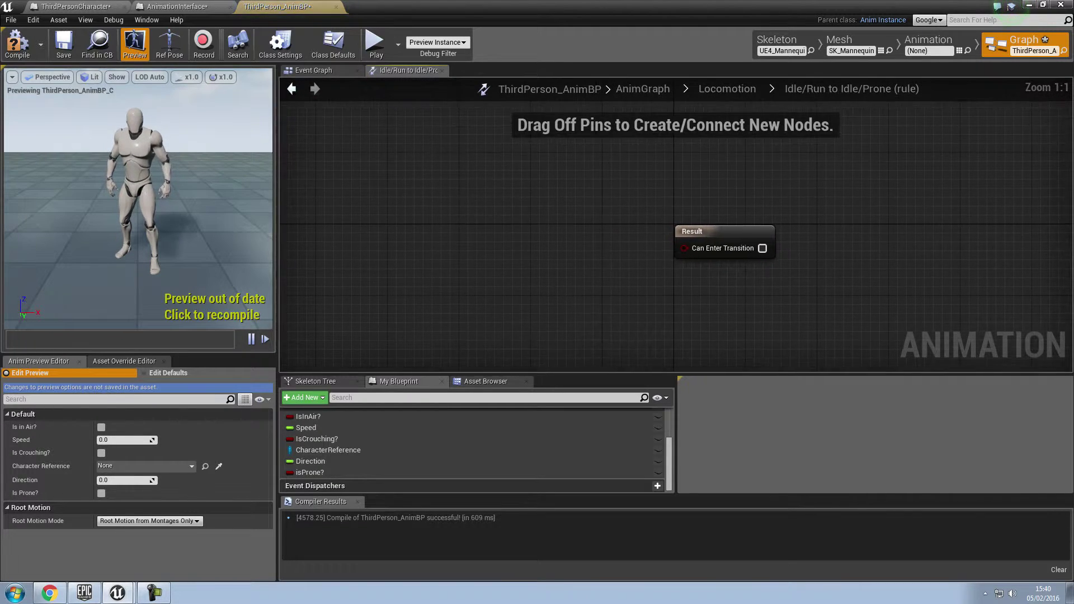
pyautogui.click(309, 472)
pyautogui.moveTo(309, 473)
pyautogui.keyDown('ctrl'); pyautogui.mouseDown()
pyautogui.moveTo(466, 251)
pyautogui.moveTo(439, 244)
pyautogui.moveTo(686, 248)
pyautogui.mouseUp(); pyautogui.keyUp('ctrl')
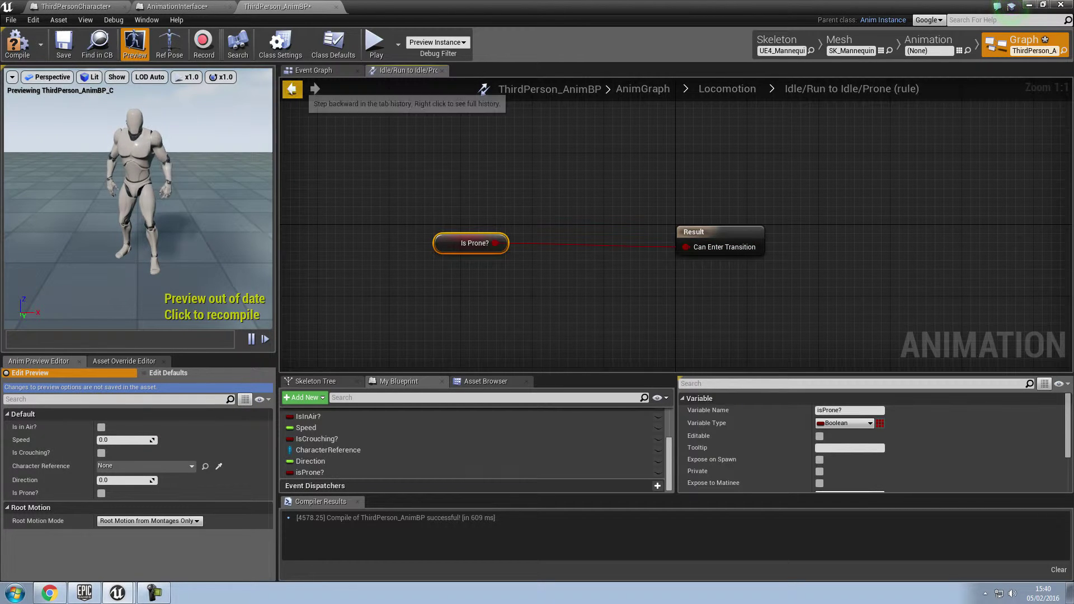
pyautogui.click(292, 88)
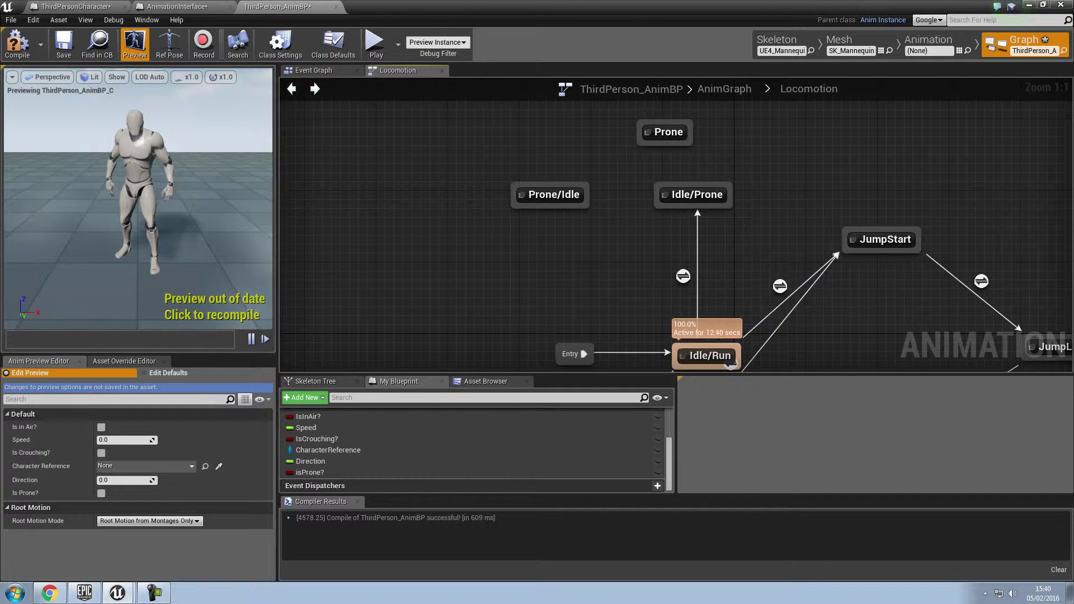
# Shift Prone/Idle and Prone left, then add an Idle/Prone to Prone transition gated by isProne?
pyautogui.moveTo(546, 195); pyautogui.dragTo(429, 187)
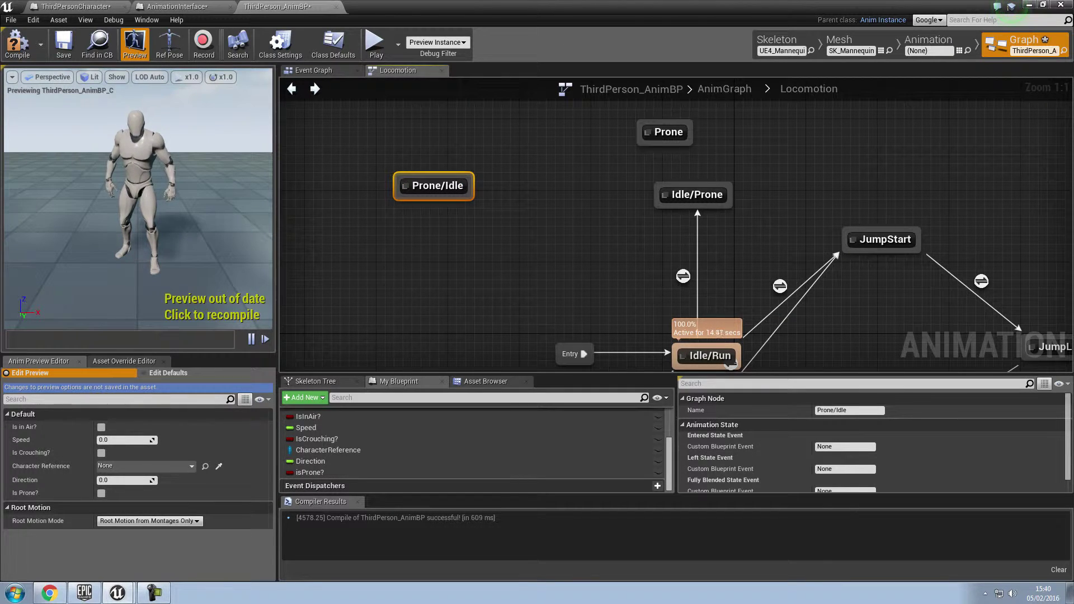
pyautogui.moveTo(671, 138); pyautogui.dragTo(572, 138)
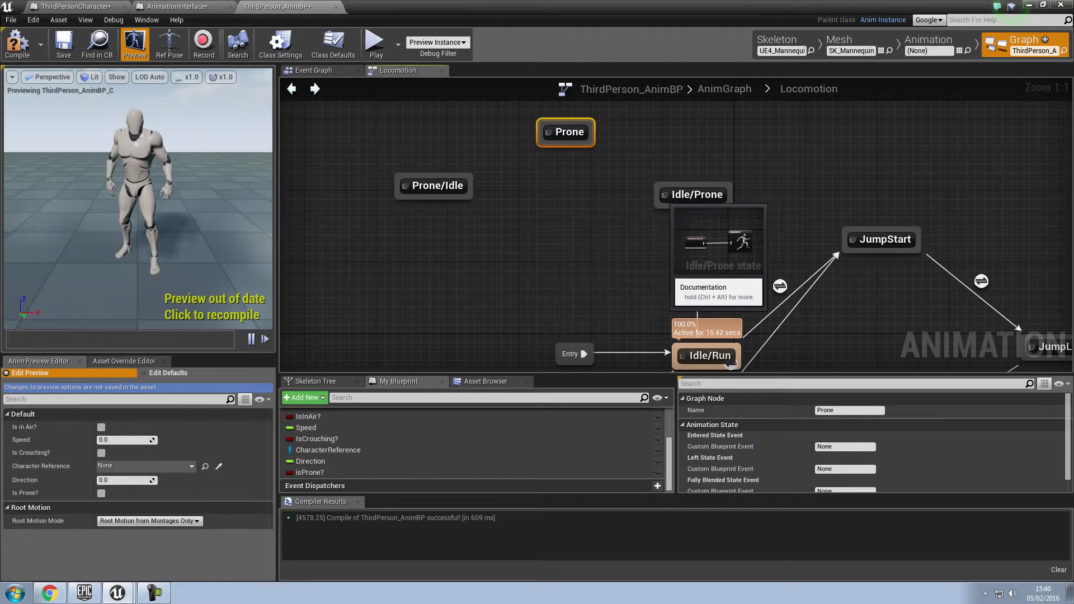
pyautogui.moveTo(710, 193)
pyautogui.mouseDown()
pyautogui.moveTo(634, 178)
pyautogui.moveTo(593, 147)
pyautogui.mouseUp()
pyautogui.doubleClick(616, 179)
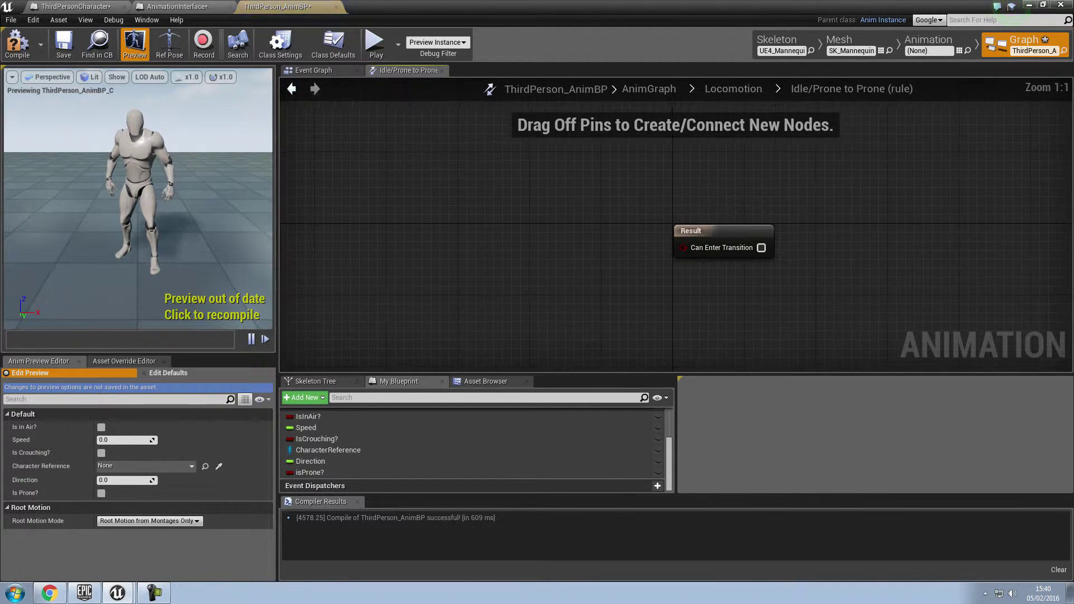
pyautogui.click(309, 472)
pyautogui.moveTo(314, 474)
pyautogui.mouseDown()
pyautogui.moveTo(498, 236)
pyautogui.moveTo(687, 249)
pyautogui.mouseUp()
pyautogui.click(512, 246)
# Back in Locomotion, draw a transition from Prone to Prone/Idle
pyautogui.click(292, 88)
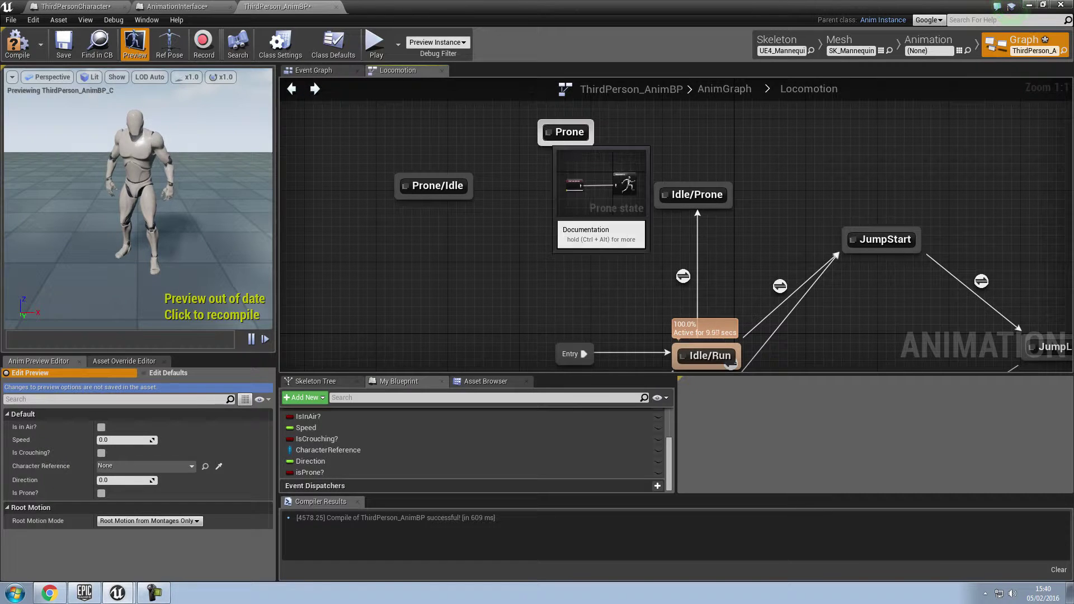
pyautogui.moveTo(562, 143); pyautogui.dragTo(469, 176)
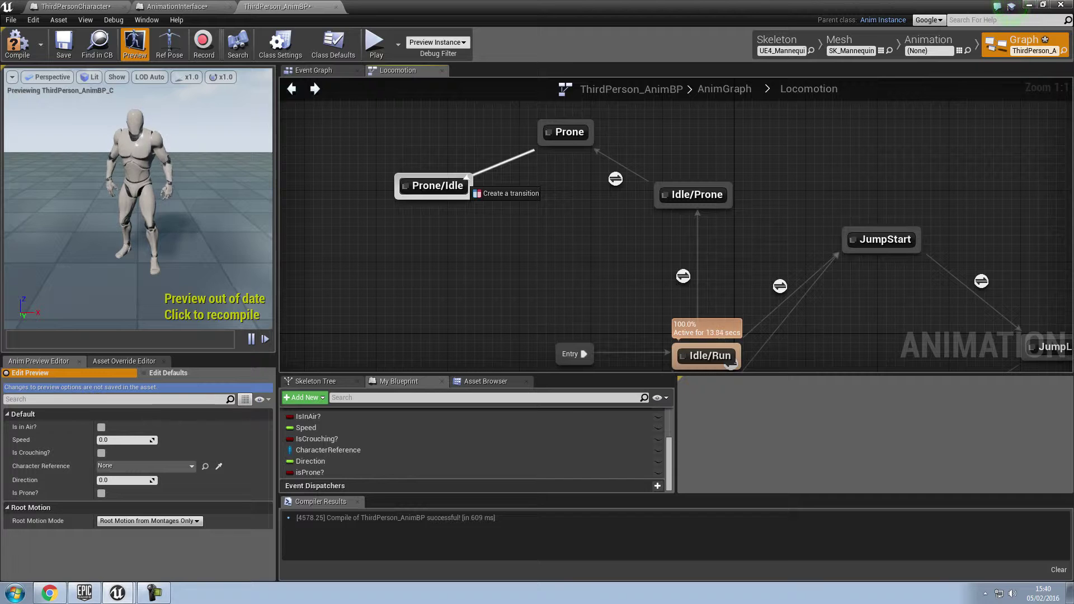
pyautogui.moveTo(468, 178); pyautogui.dragTo(468, 180)
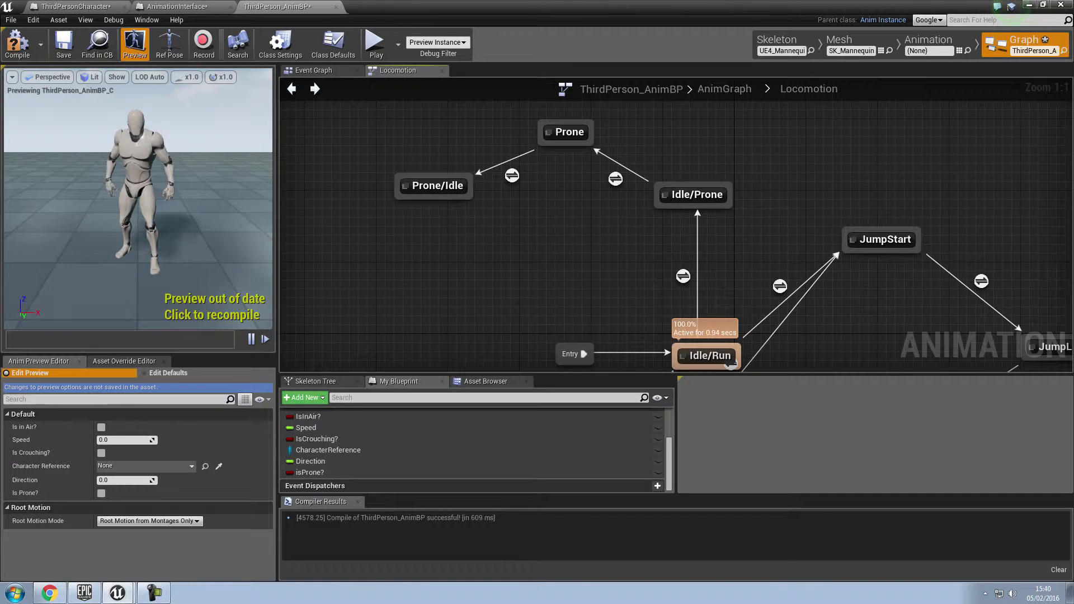
# Feed isProne? through a NOT Boolean node into the Prone to Prone/Idle rule, then compile
pyautogui.doubleClick(512, 176)
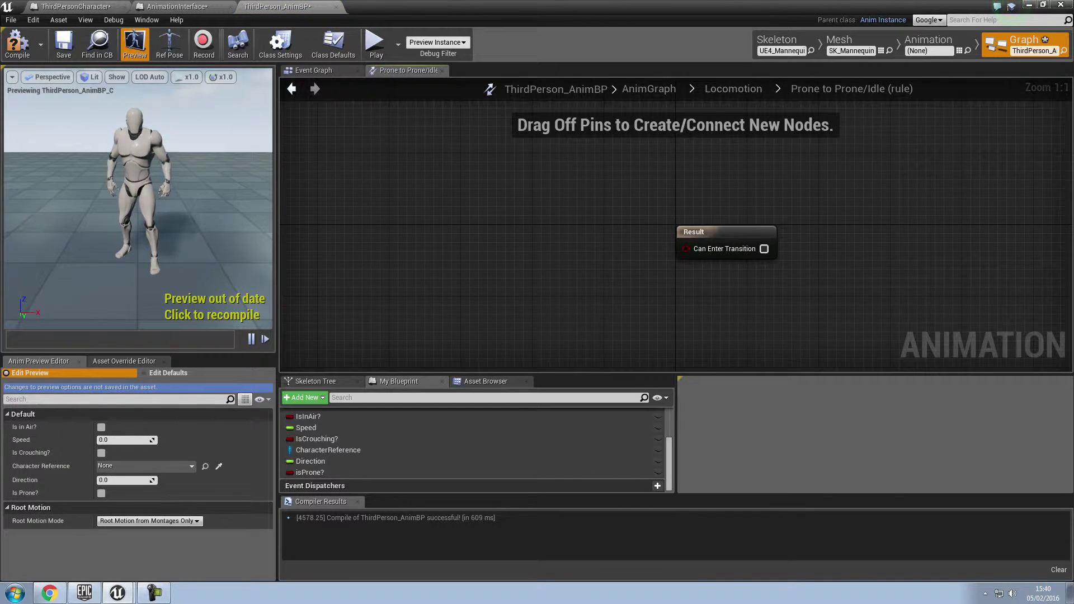
pyautogui.moveTo(309, 472); pyautogui.dragTo(442, 249)
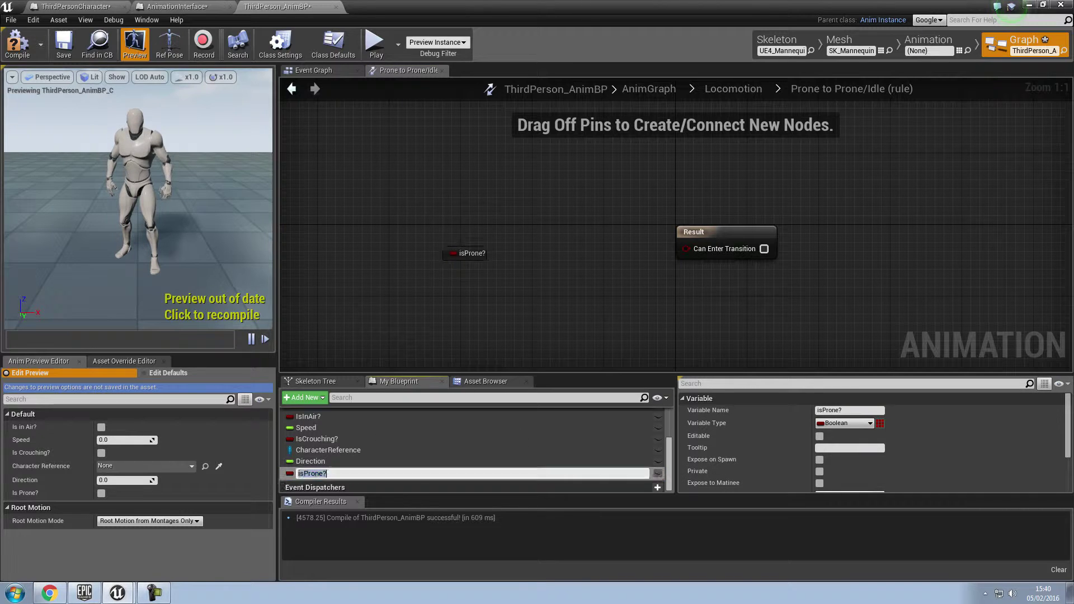
pyautogui.click(449, 252)
pyautogui.rightClick(532, 248)
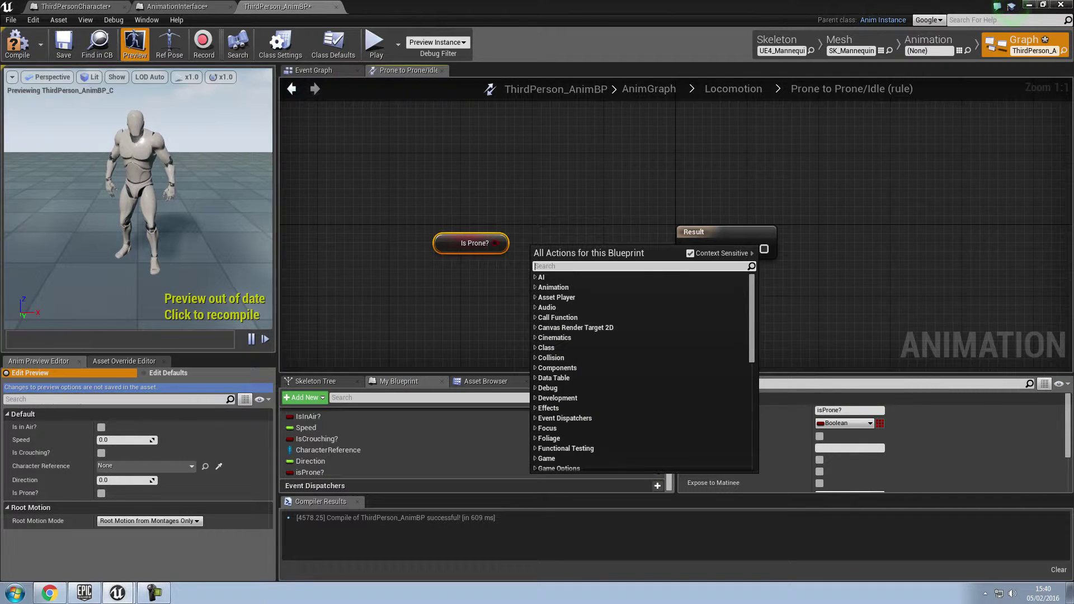
pyautogui.write('not')
pyautogui.click(582, 374)
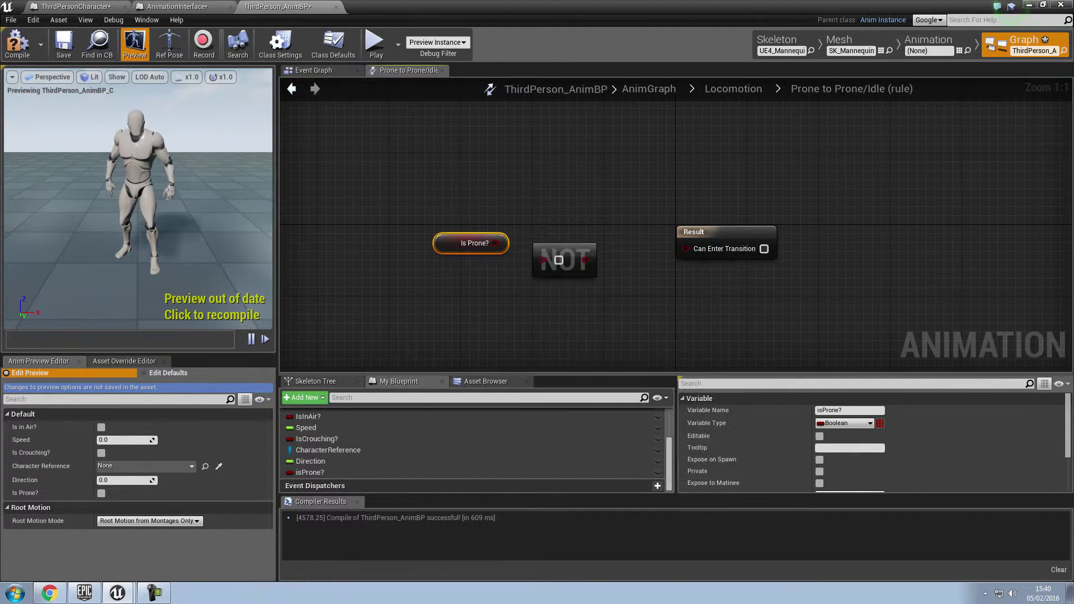
pyautogui.moveTo(495, 243)
pyautogui.mouseDown()
pyautogui.moveTo(559, 260)
pyautogui.moveTo(686, 248)
pyautogui.mouseUp()
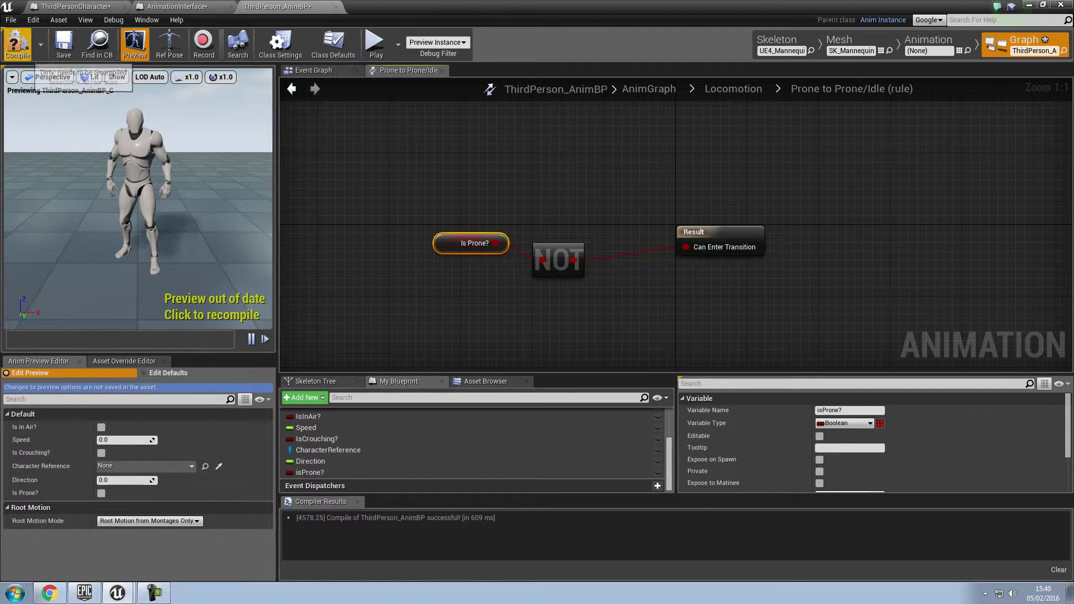
pyautogui.click(17, 44)
pyautogui.click(292, 89)
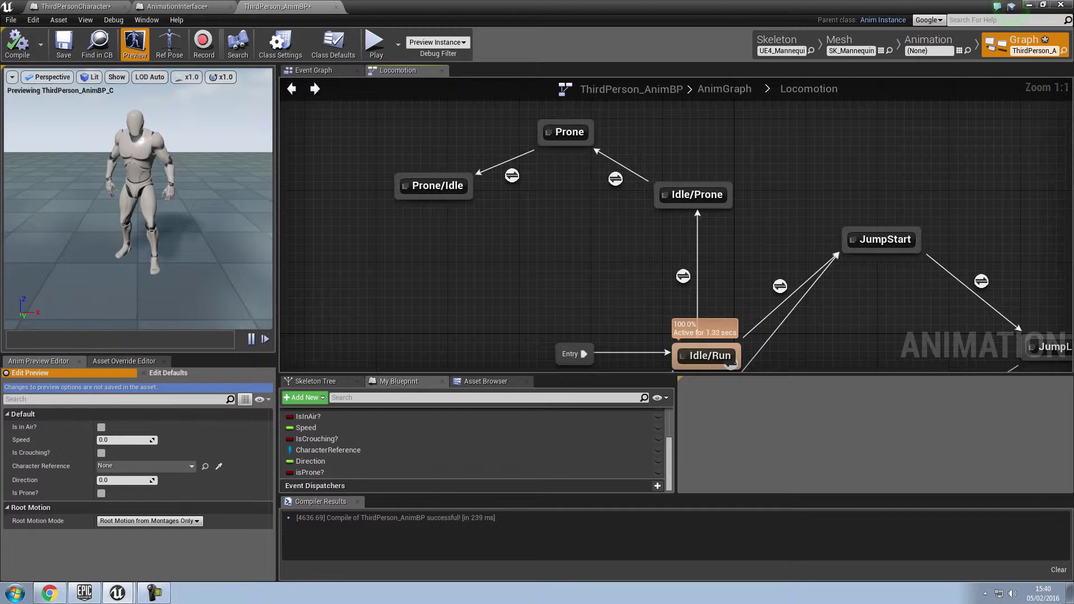
# Link Prone/Idle to Idle/Run with a transition, compile, and bring up its rule graph
pyautogui.moveTo(540, 246); pyautogui.dragTo(484, 201, button='right')
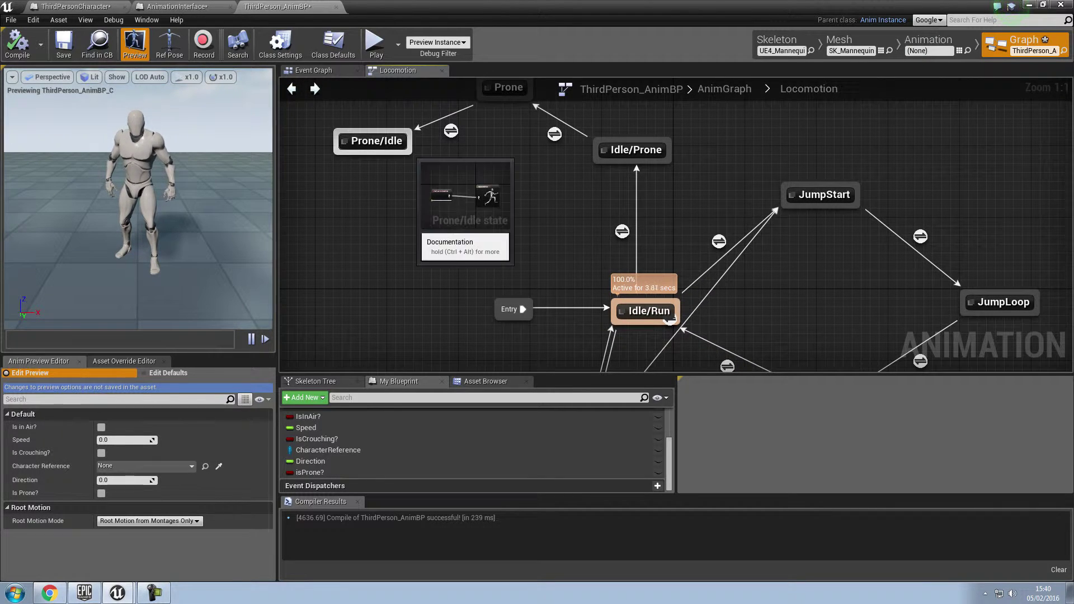
pyautogui.moveTo(414, 154); pyautogui.dragTo(616, 305)
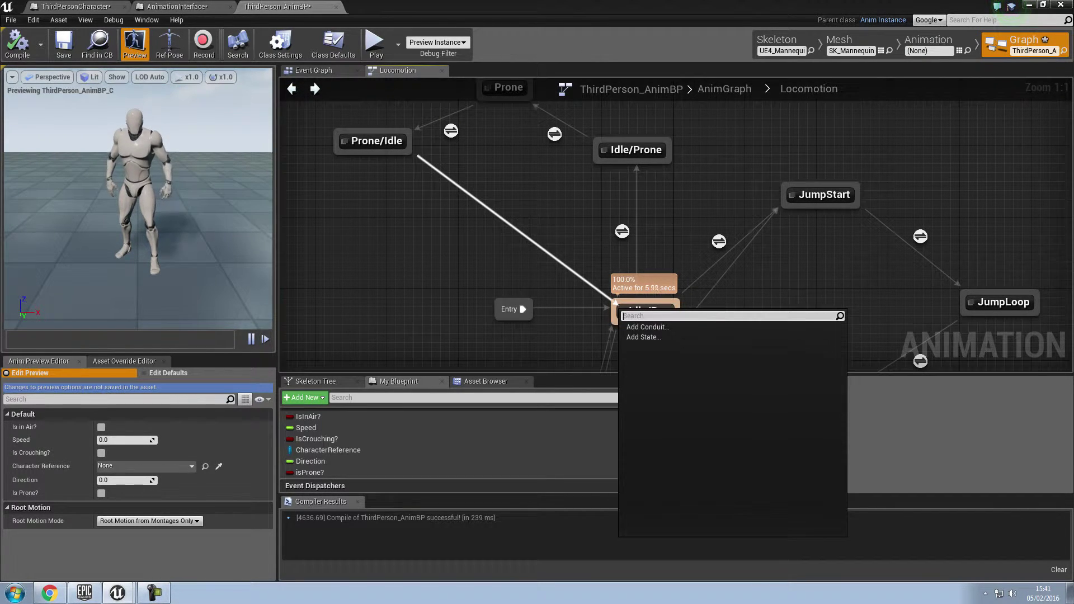
pyautogui.moveTo(414, 153)
pyautogui.mouseDown()
pyautogui.moveTo(624, 279)
pyautogui.moveTo(643, 307)
pyautogui.mouseUp()
pyautogui.moveTo(644, 308); pyautogui.dragTo(680, 351, button='right')
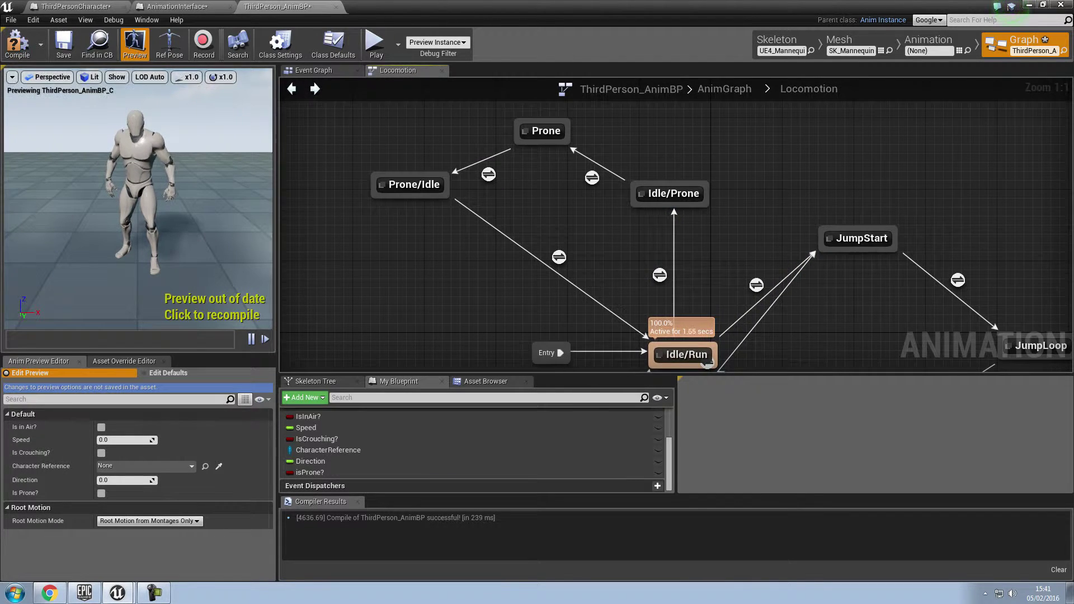
pyautogui.click(16, 44)
pyautogui.doubleClick(558, 257)
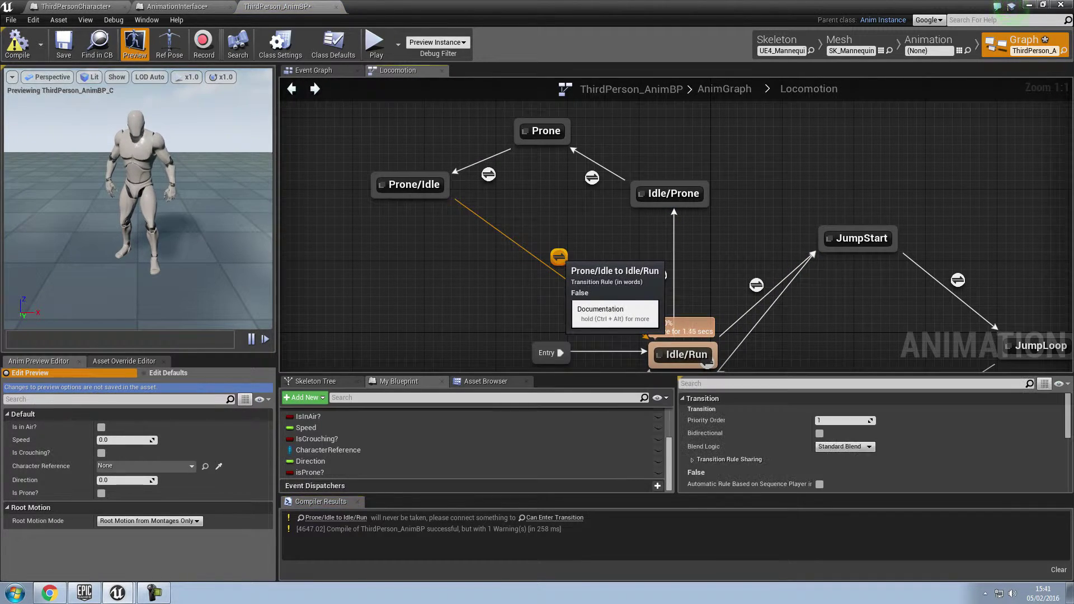
pyautogui.click(310, 473)
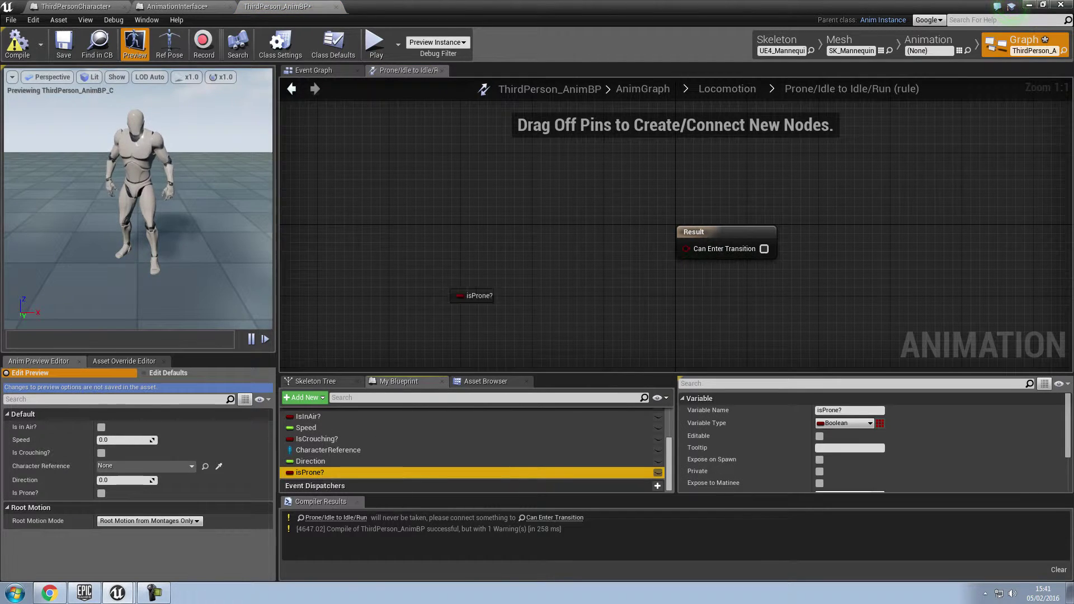
# Feed NOT isProne? into the Prone/Idle to Idle/Run rule's Can Enter Transition, then compile
pyautogui.moveTo(314, 475); pyautogui.dragTo(427, 256)
pyautogui.click(428, 251)
pyautogui.rightClick(560, 246)
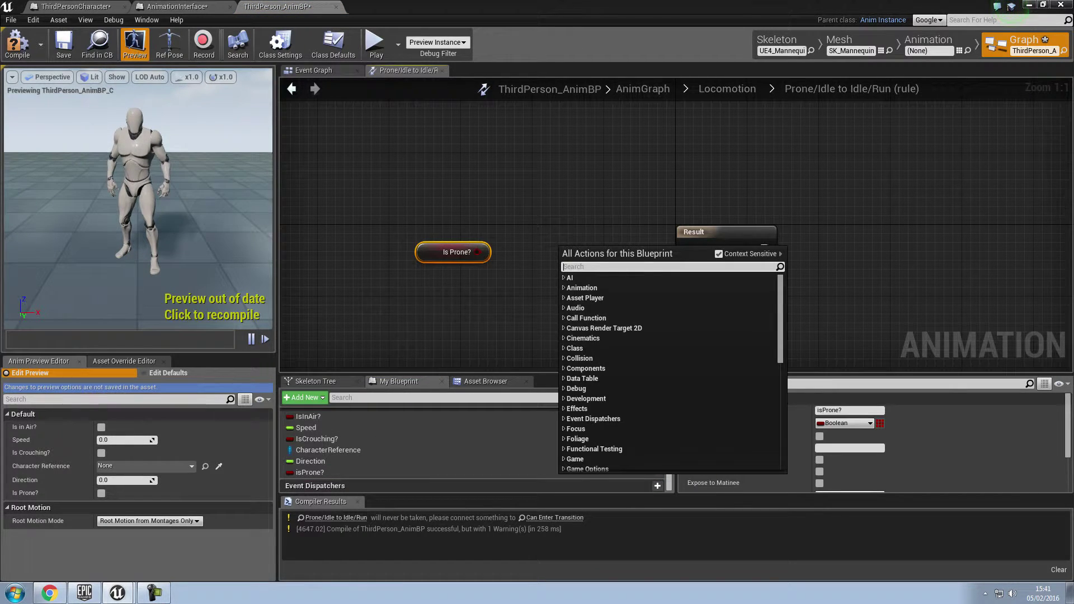
pyautogui.write('not')
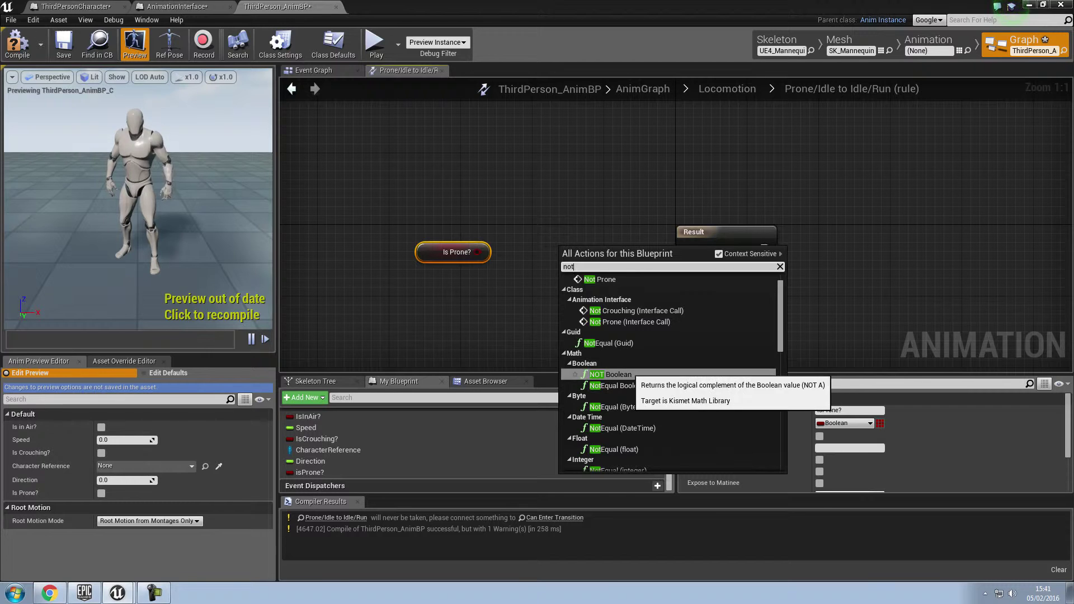
pyautogui.click(610, 375)
pyautogui.moveTo(477, 253)
pyautogui.mouseDown()
pyautogui.moveTo(569, 260)
pyautogui.moveTo(686, 248)
pyautogui.mouseUp()
pyautogui.click(587, 261)
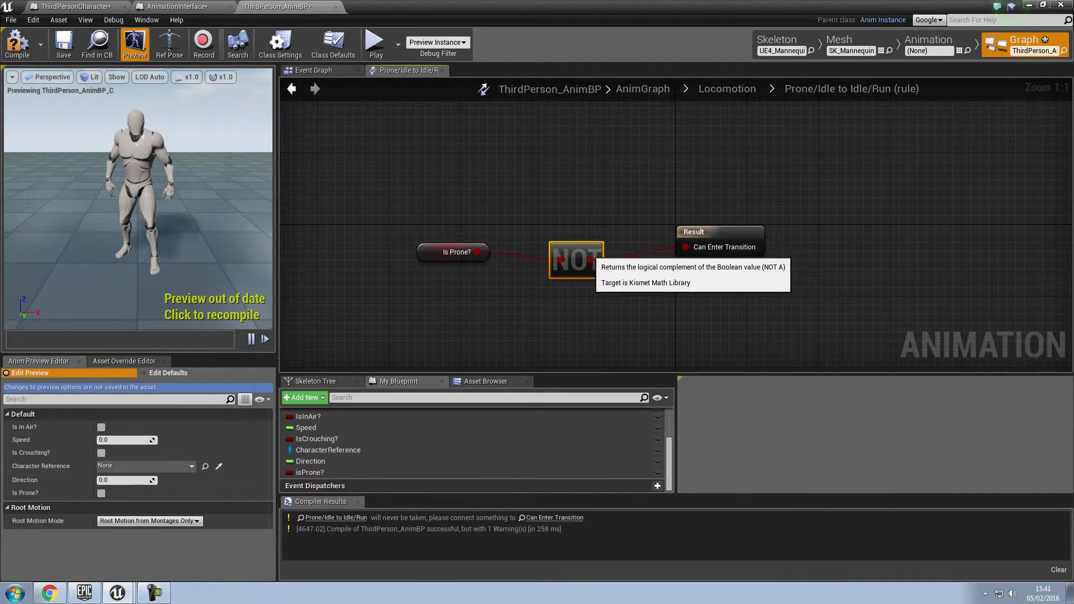
pyautogui.click(17, 44)
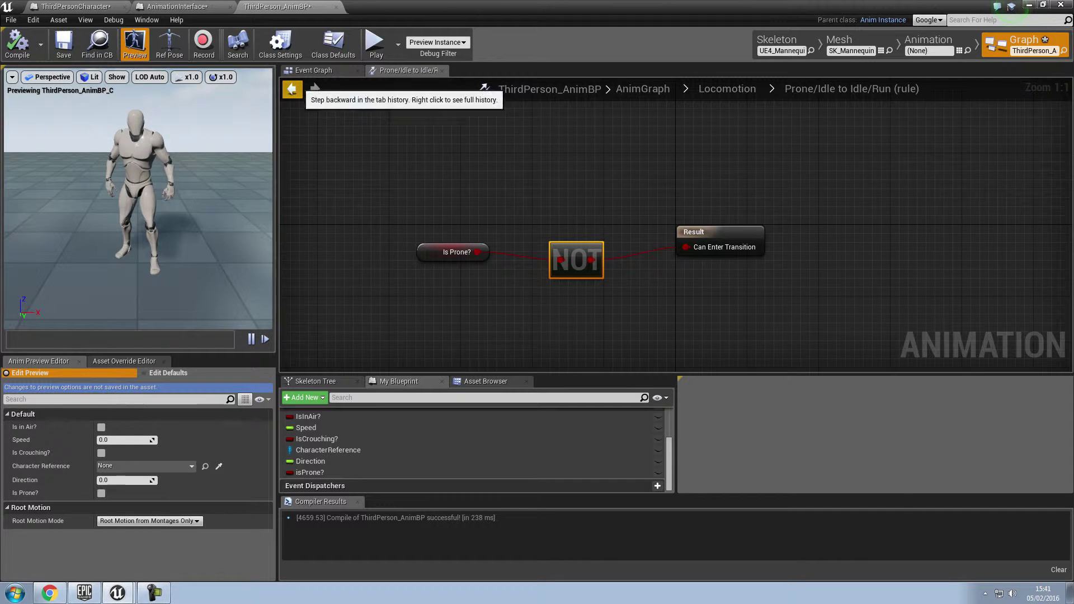
pyautogui.click(292, 90)
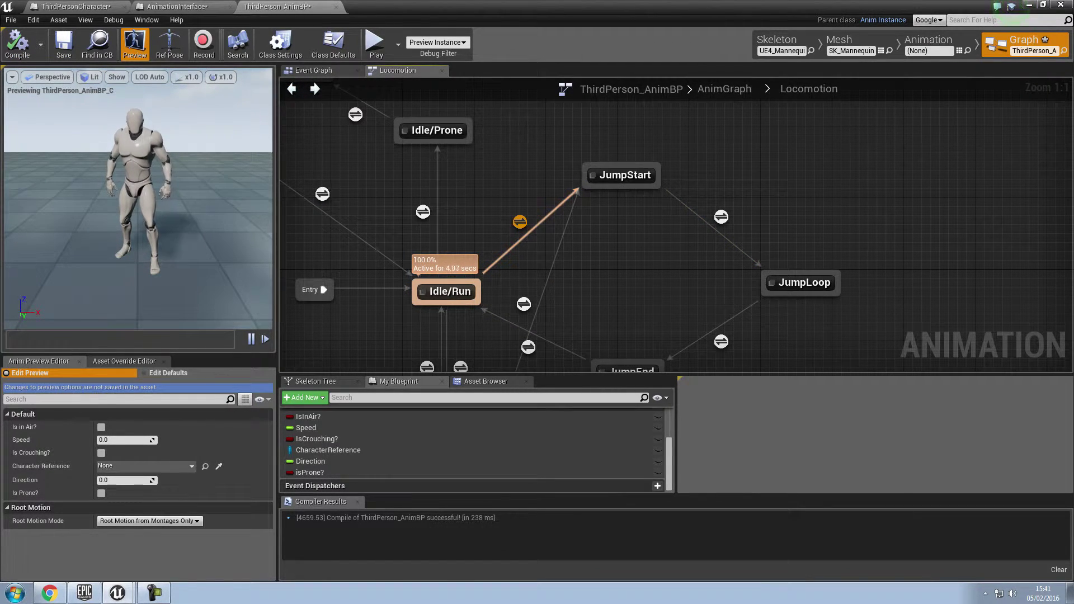
pyautogui.click(519, 222)
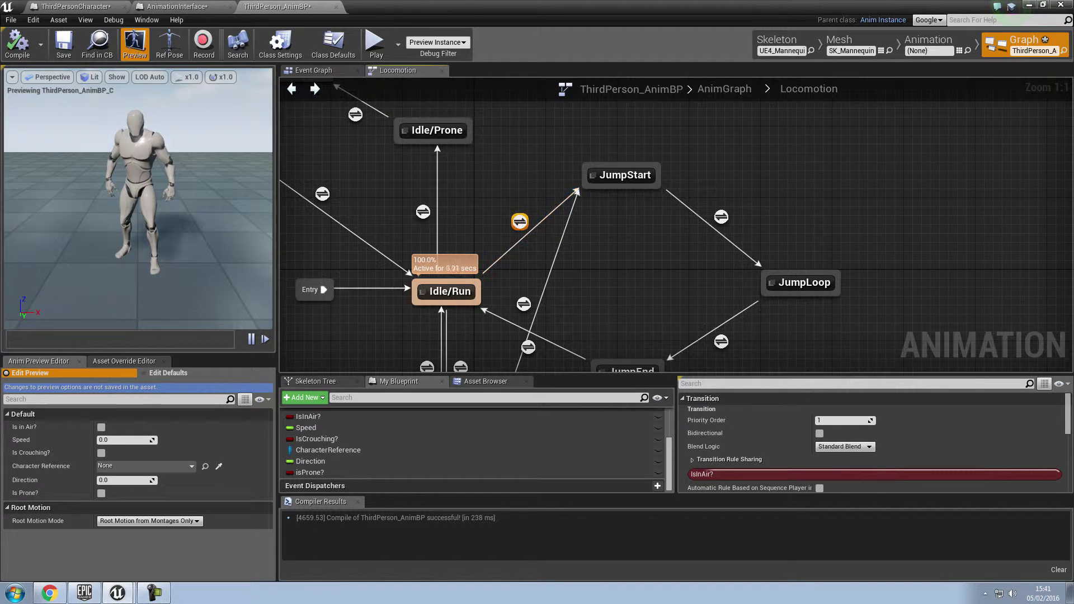
pyautogui.click(721, 217)
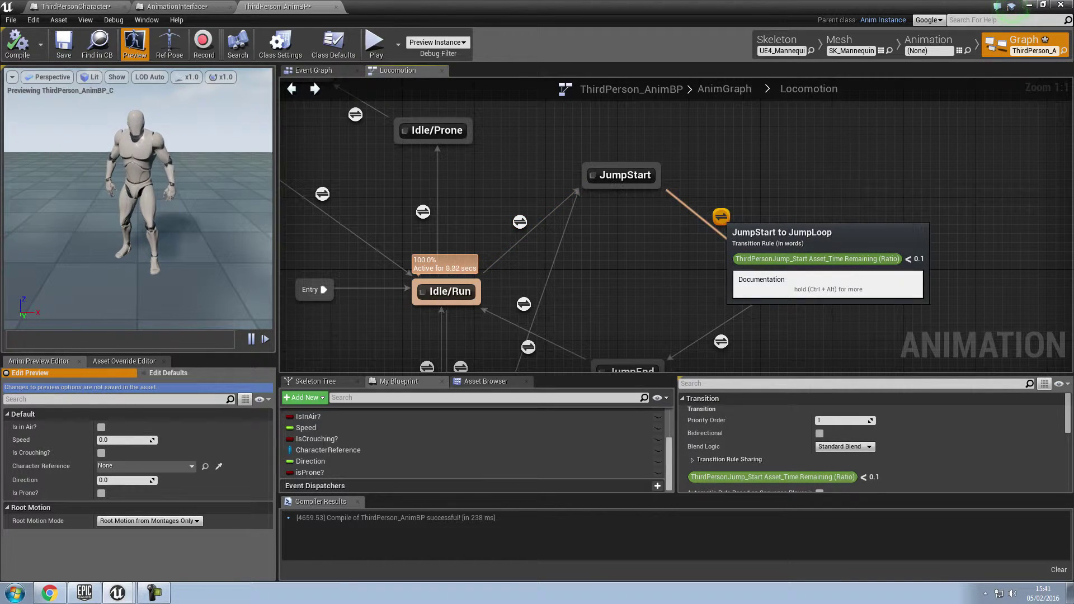
pyautogui.press('Escape')
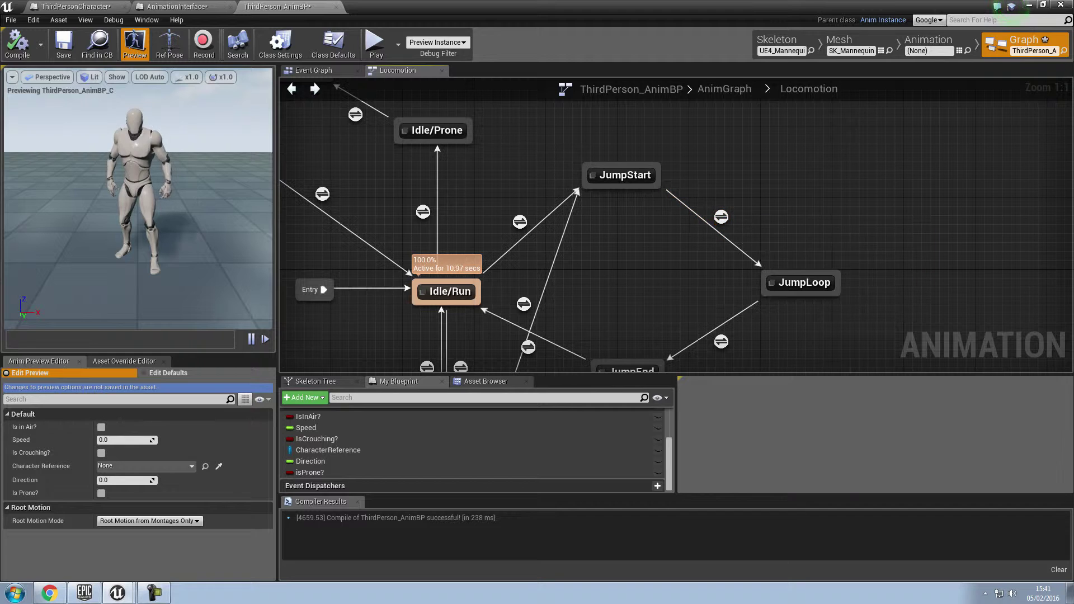
pyautogui.moveTo(608, 253)
pyautogui.mouseDown(button='right')
pyautogui.moveTo(787, 299)
pyautogui.moveTo(777, 299)
pyautogui.mouseUp(button='right')
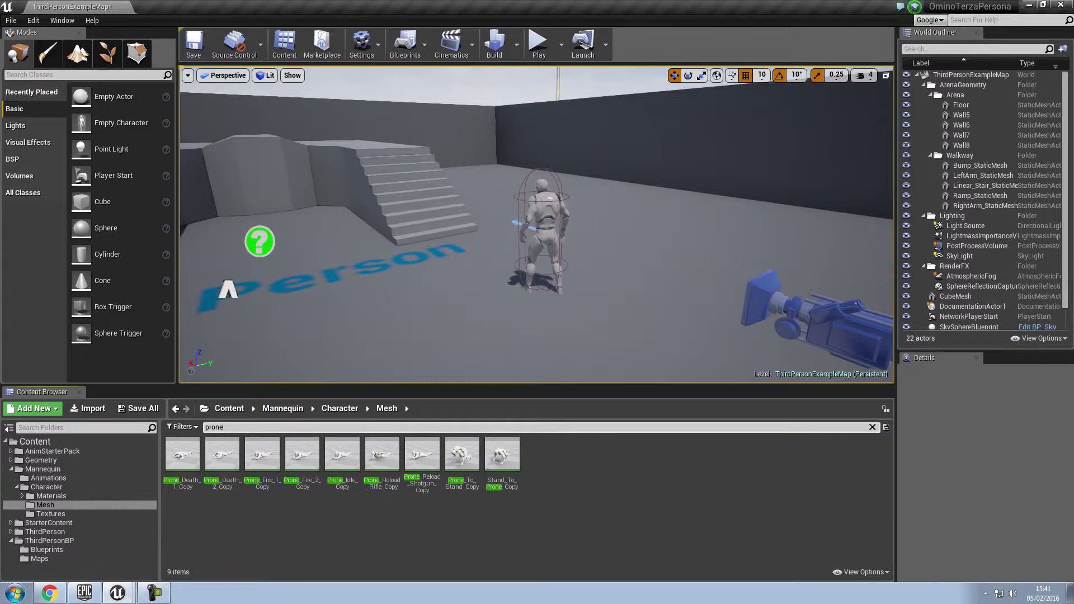
# Play the level and use the X and C keys to toggle the mannequin between prone and standing
pyautogui.click(539, 42)
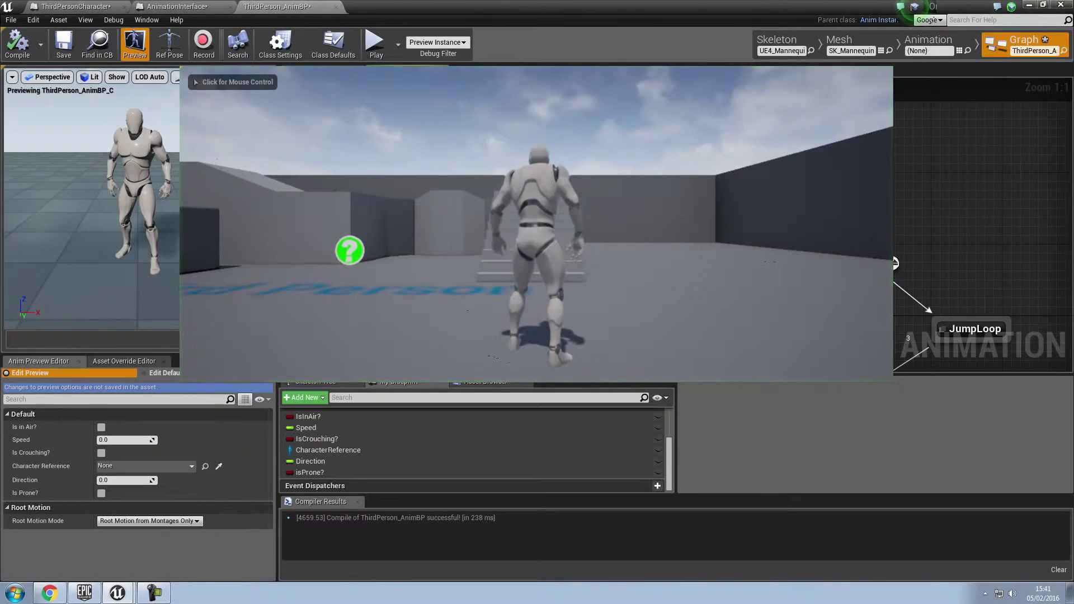
pyautogui.press('x')
pyautogui.press('x')
pyautogui.press('x')
pyautogui.press('x')
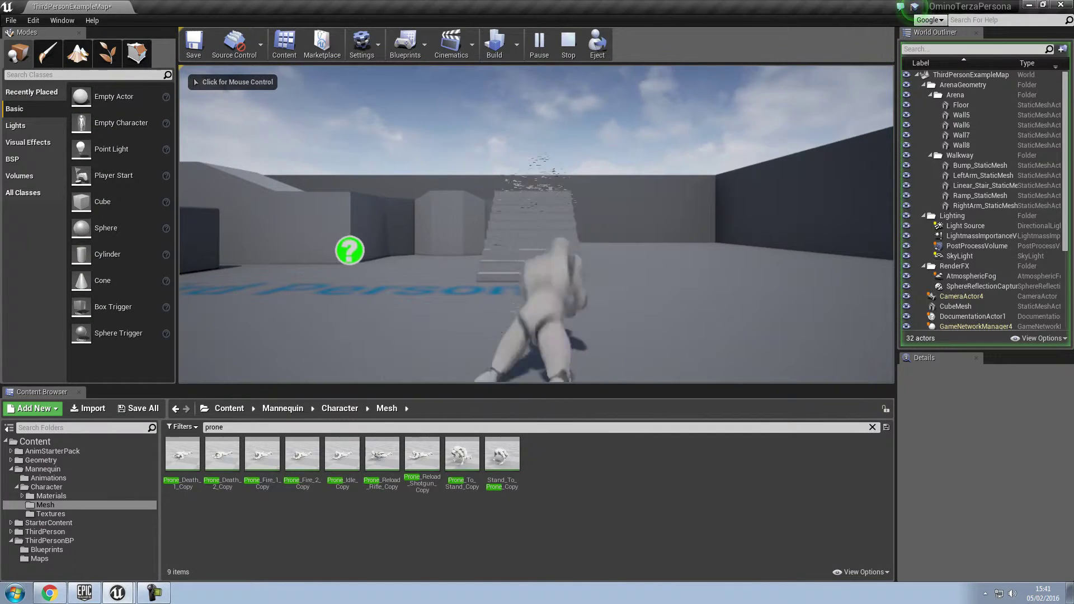
pyautogui.press('x')
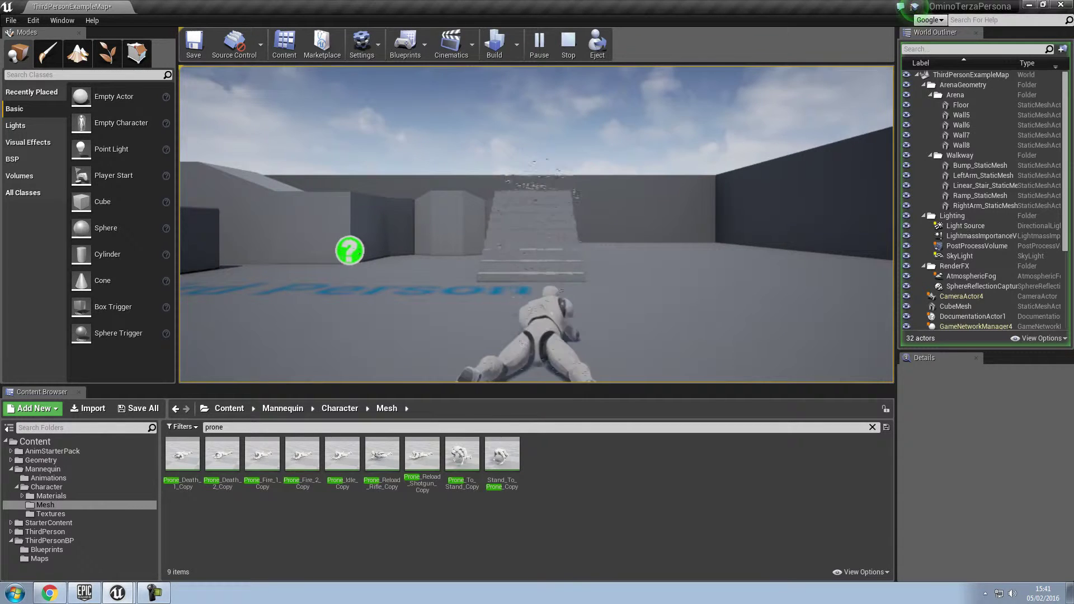
pyautogui.press('x')
pyautogui.press('x')
pyautogui.press('x')
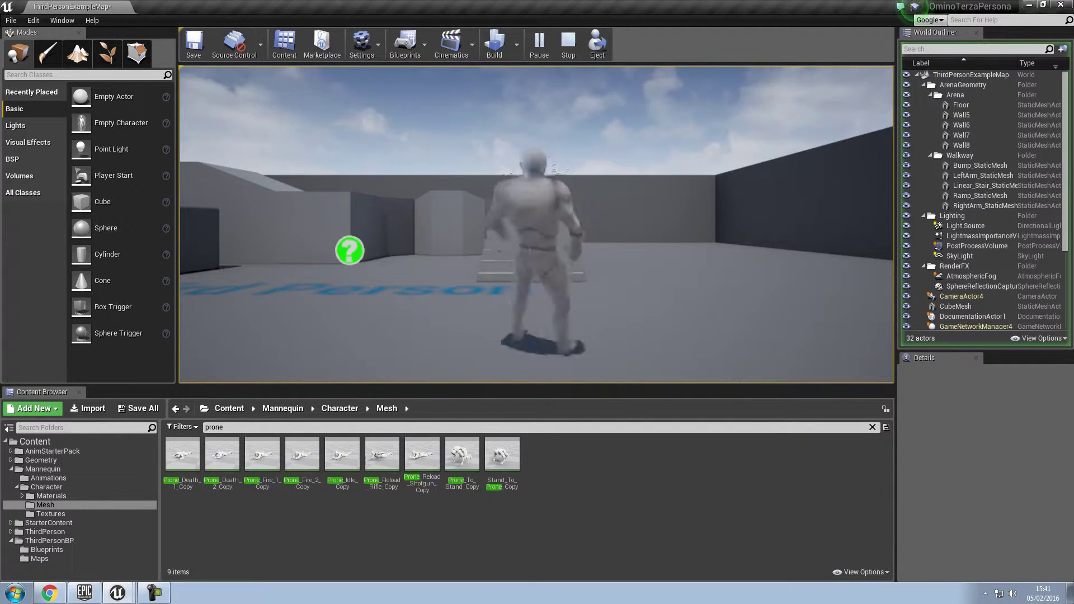
pyautogui.press('x')
pyautogui.press('c')
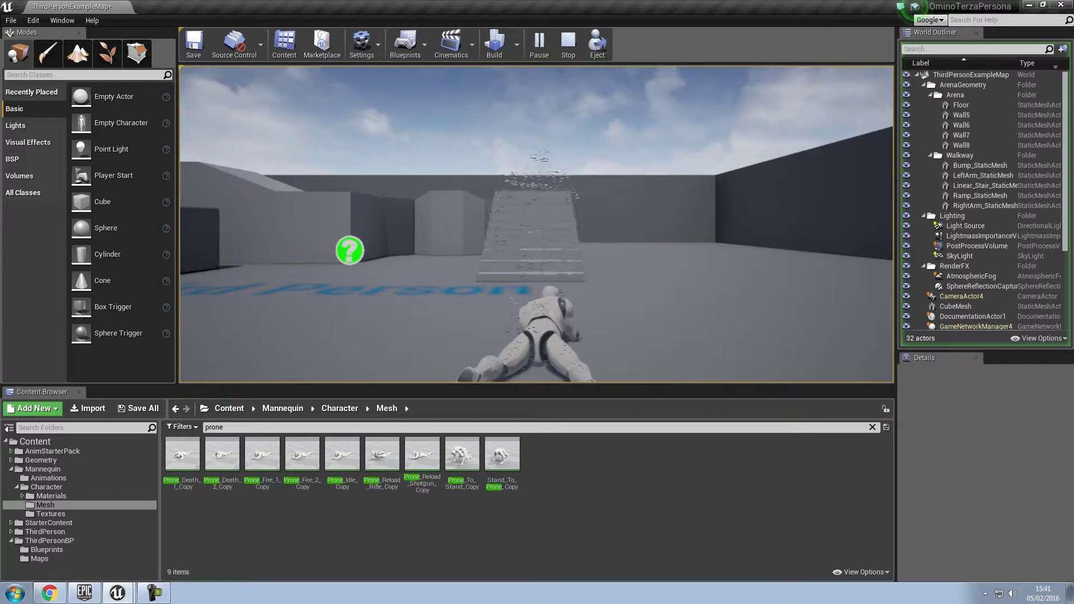
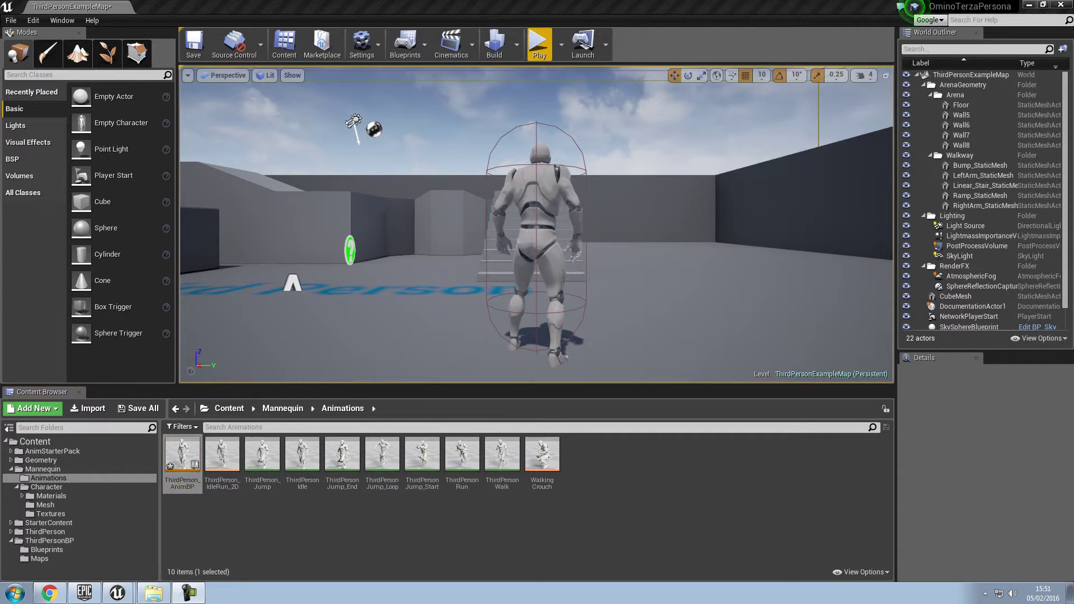
# Play-test the level with ThirdPersonCharacter selected, then return to the ThirdPerson_AnimBP editor
pyautogui.click(538, 224)
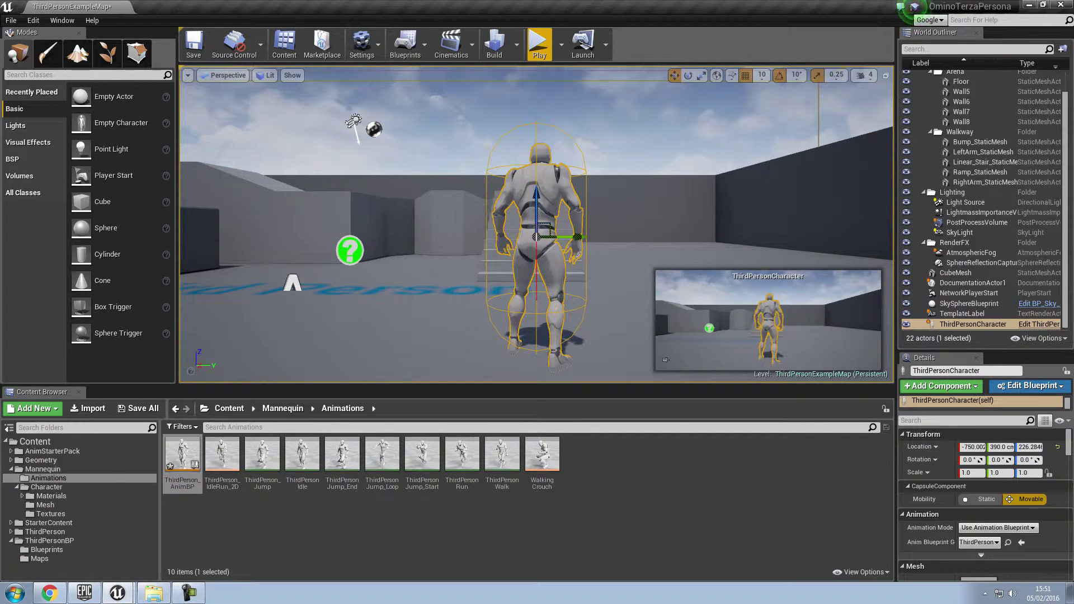
pyautogui.click(539, 44)
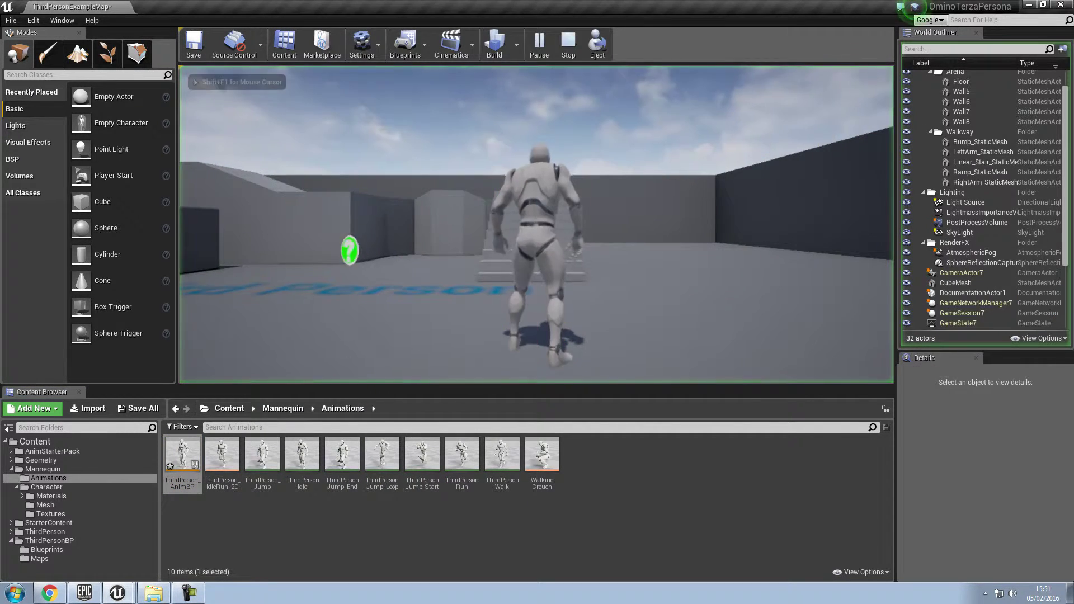
pyautogui.press('Escape')
pyautogui.hotkey('alt', 'p')
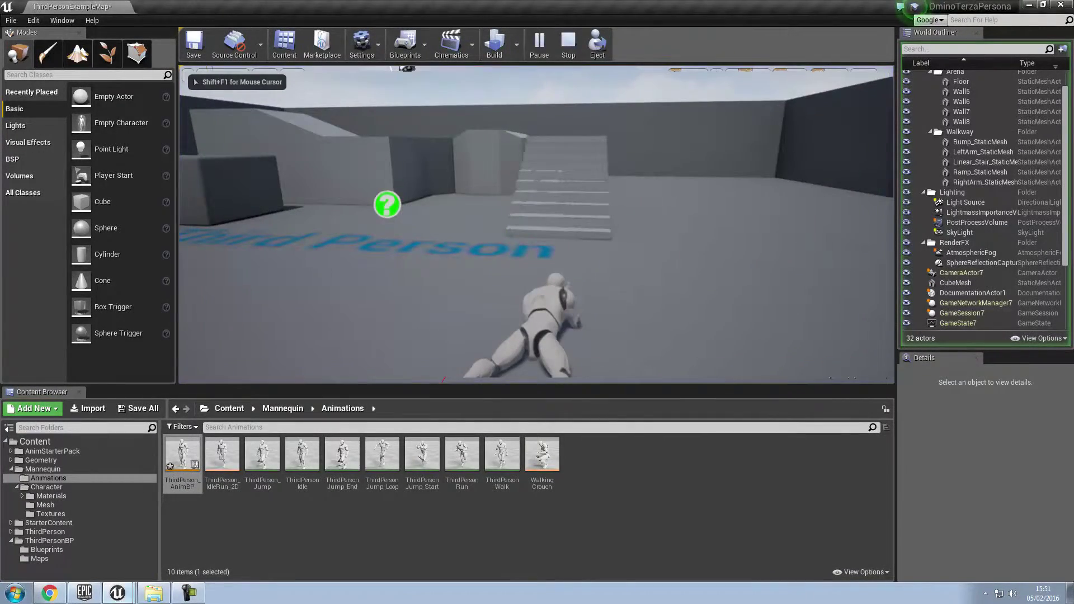
pyautogui.press('Escape')
pyautogui.hotkey('alt', 'Tab')
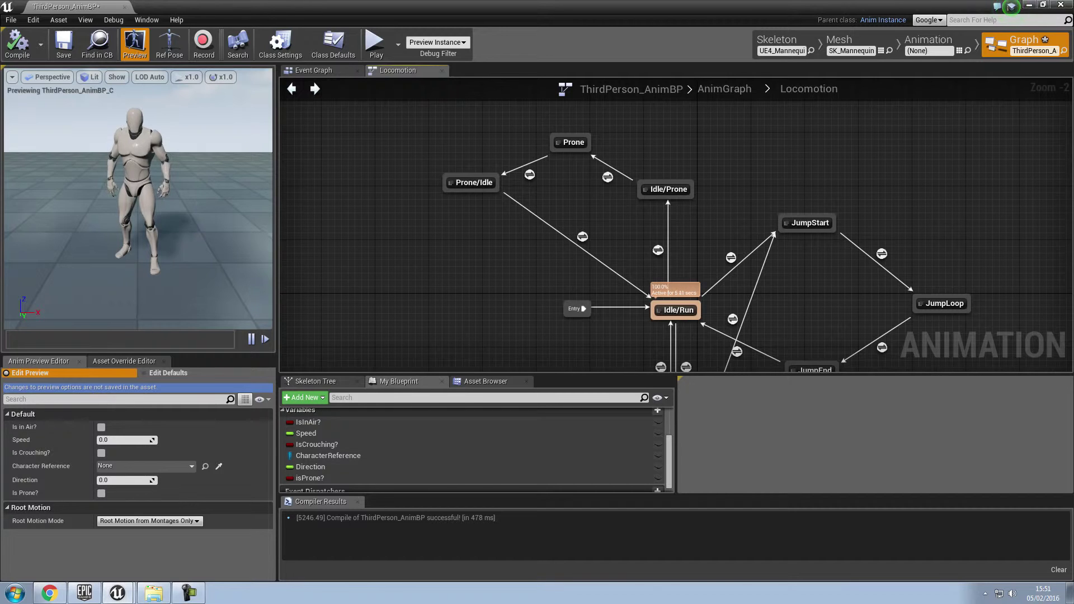
# In the Idle/Prone to Prone rule, add a Time Remaining (Stand_To_Prone_Copy) node
pyautogui.scroll(2, 686, 109)
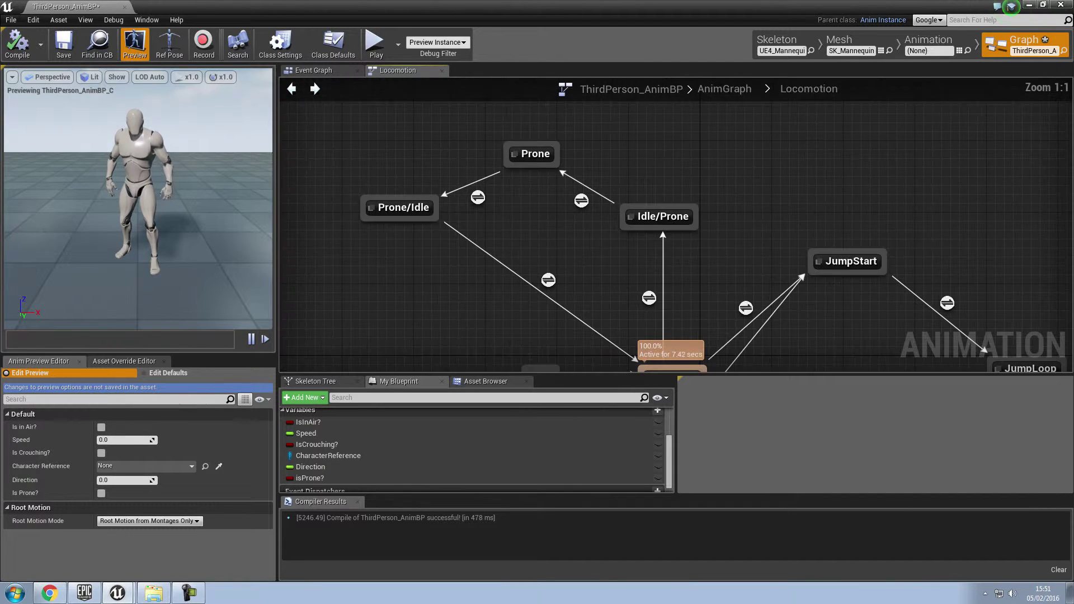
pyautogui.doubleClick(582, 201)
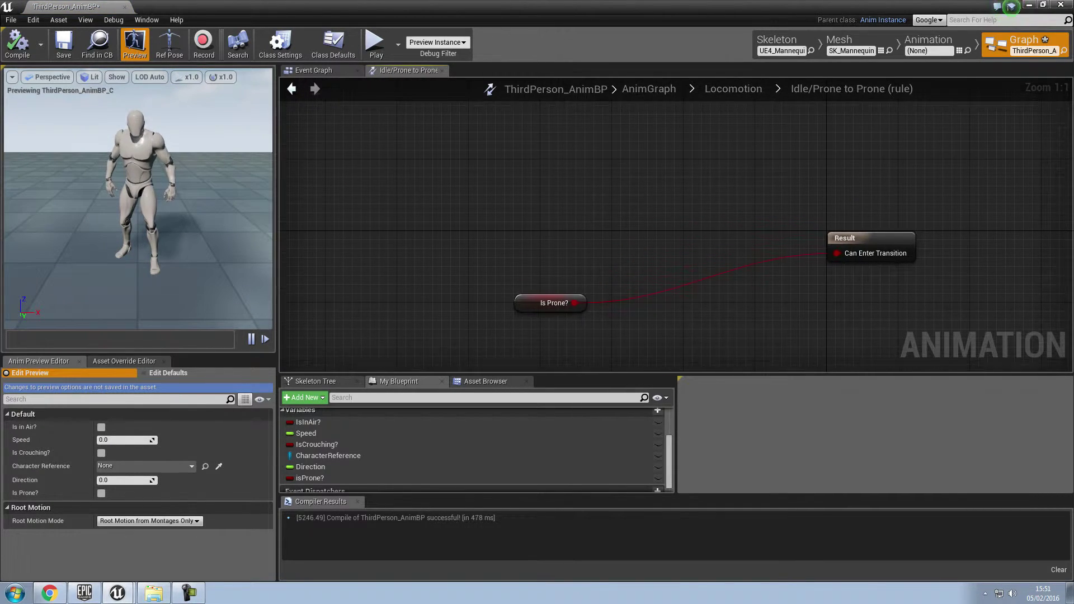
pyautogui.rightClick(525, 199)
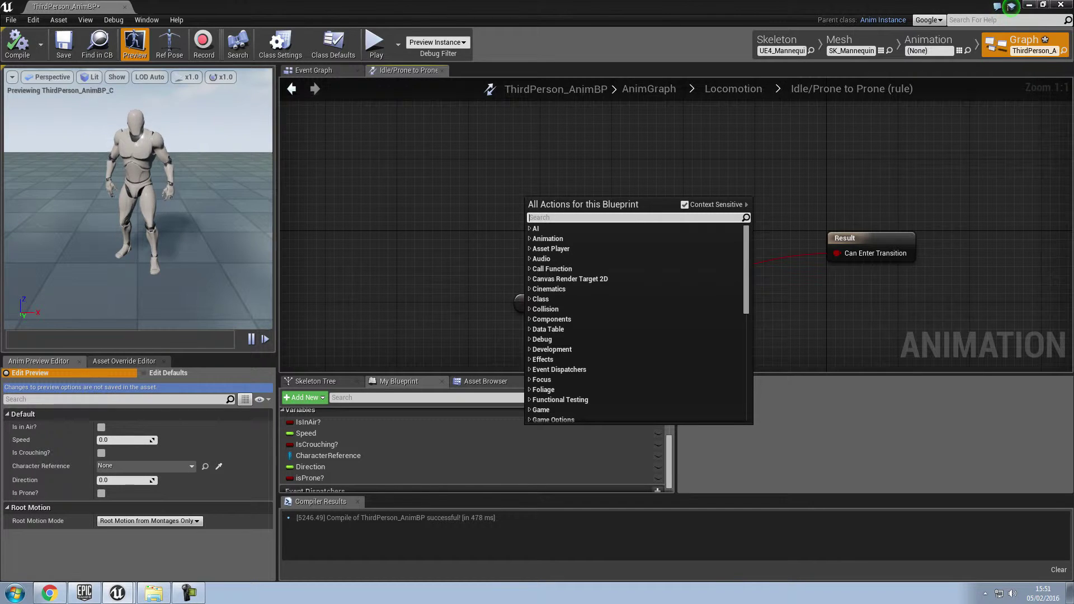
pyautogui.write('proneto')
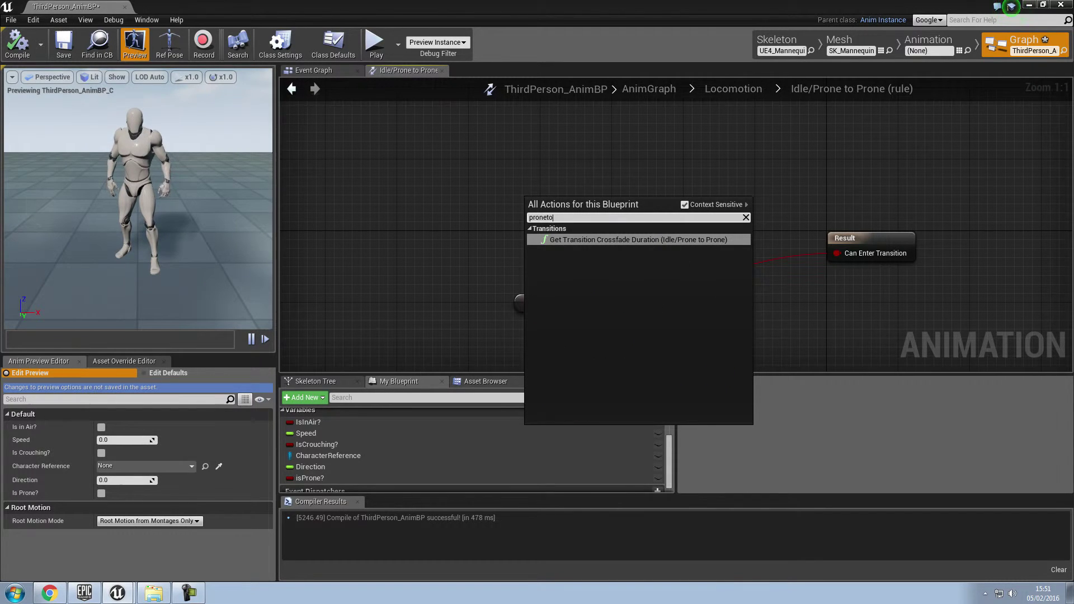
pyautogui.click(685, 205)
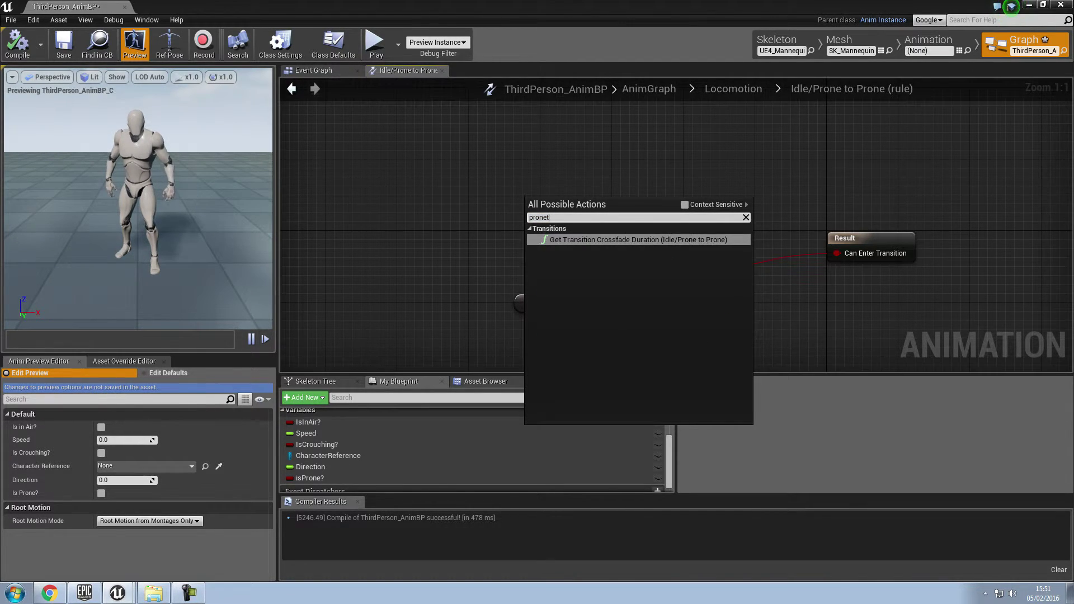
pyautogui.press('BackSpace')
pyautogui.press('BackSpace')
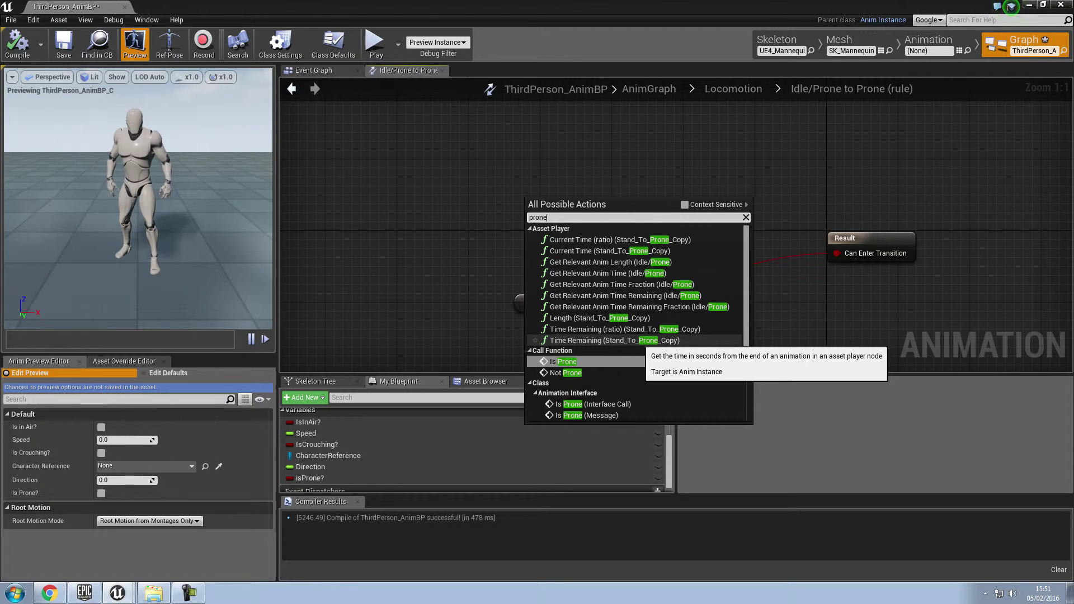
pyautogui.click(615, 340)
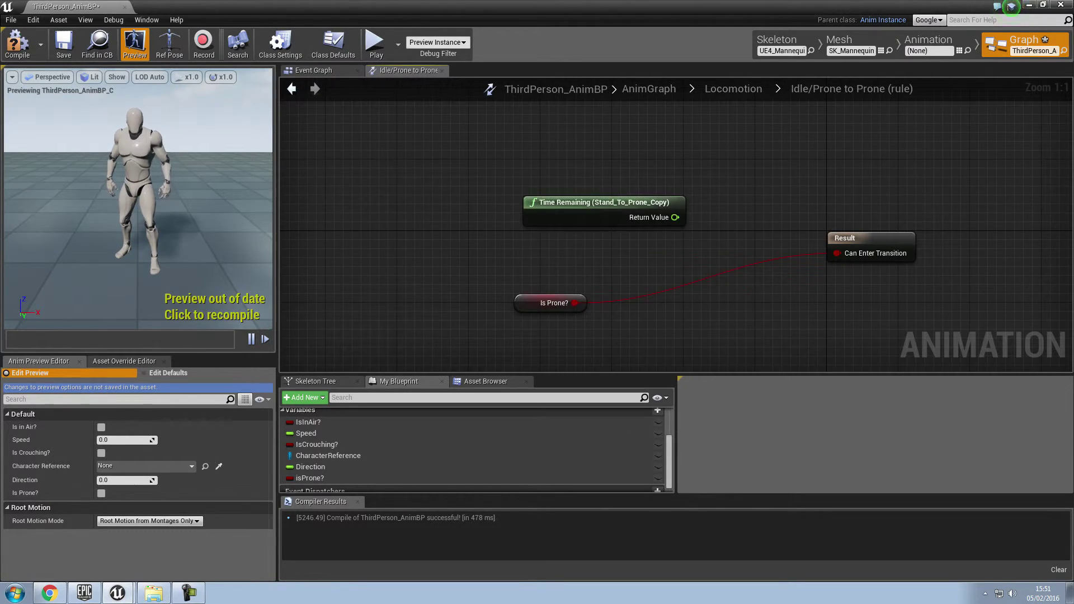
pyautogui.moveTo(610, 203); pyautogui.dragTo(466, 203)
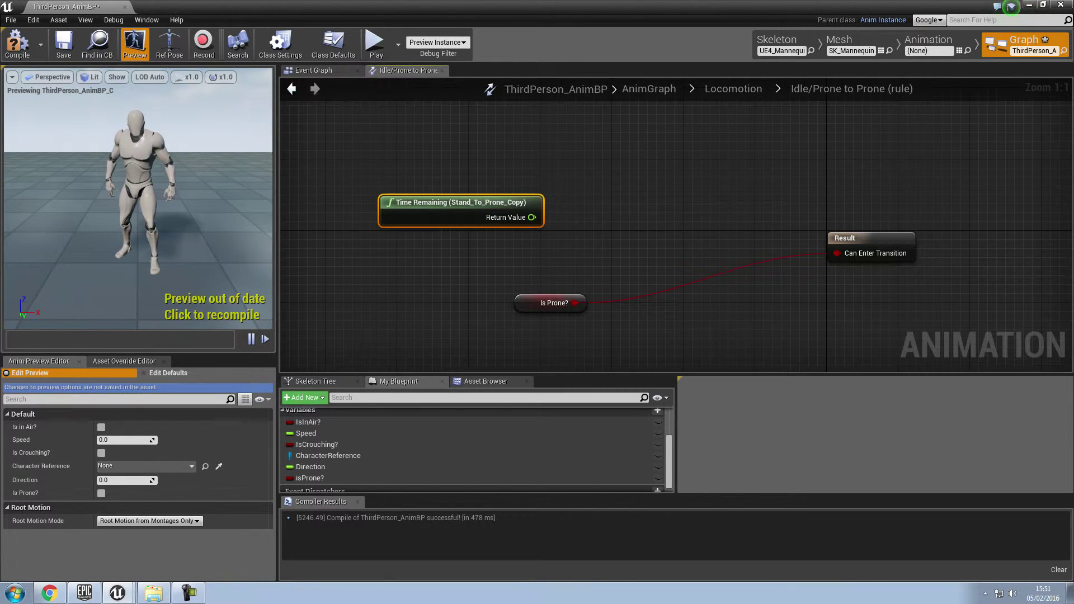
# Feed its Return Value into a float < float node with B 0.1
pyautogui.rightClick(578, 247)
pyautogui.write('floa')
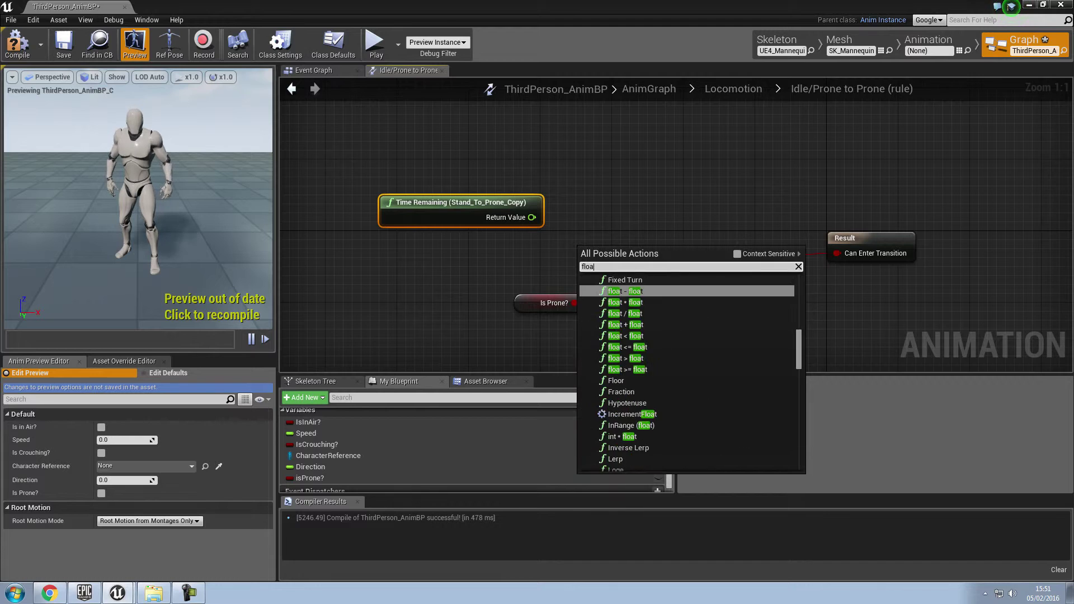
pyautogui.write('t<')
pyautogui.press('Return')
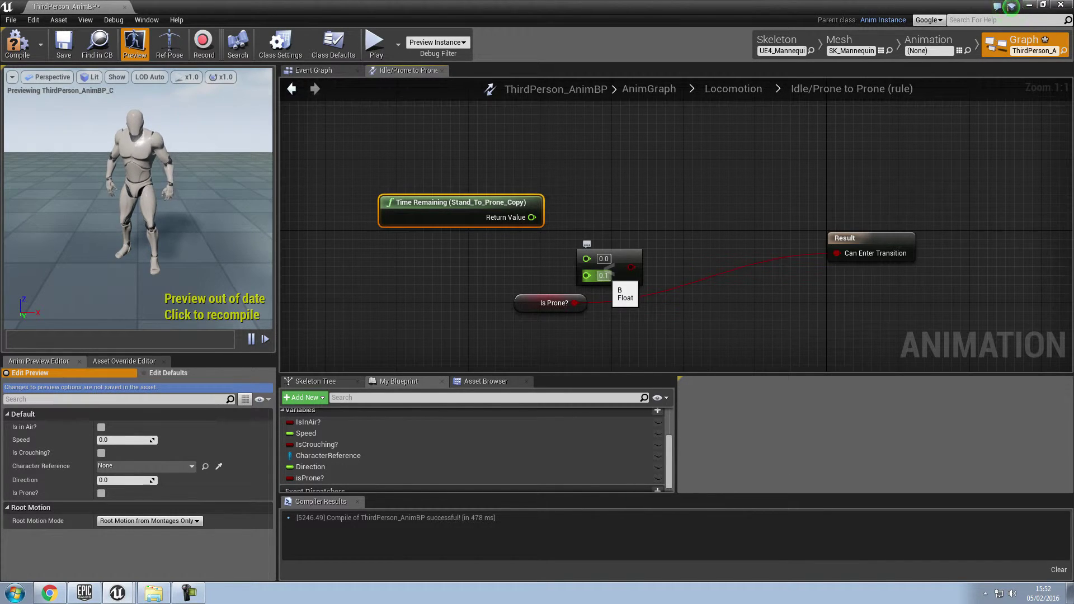
pyautogui.moveTo(532, 217)
pyautogui.mouseDown()
pyautogui.moveTo(587, 258)
pyautogui.moveTo(837, 253)
pyautogui.mouseUp()
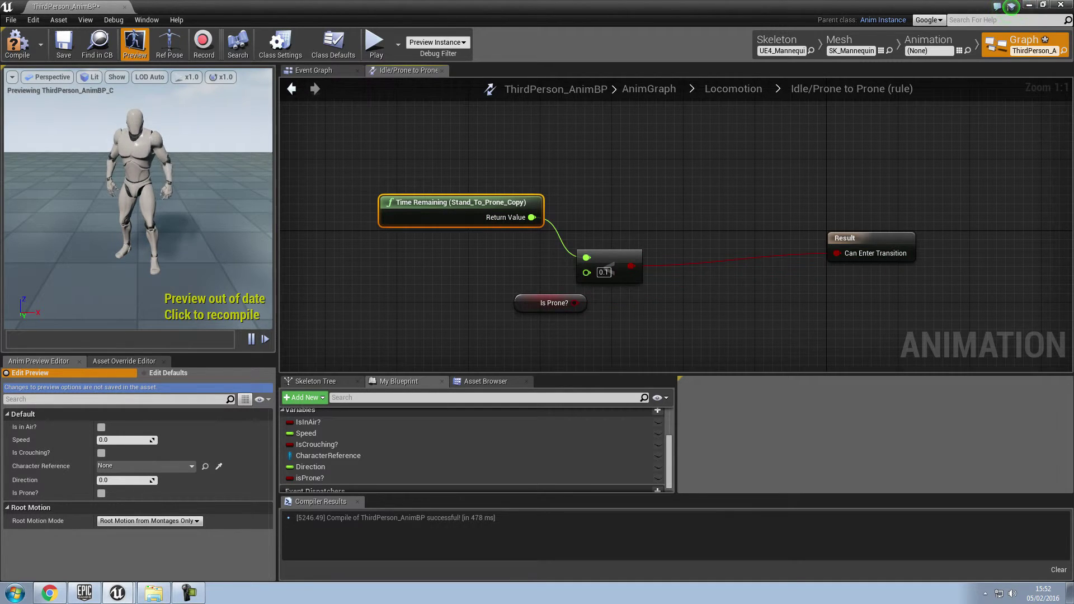
pyautogui.click(291, 89)
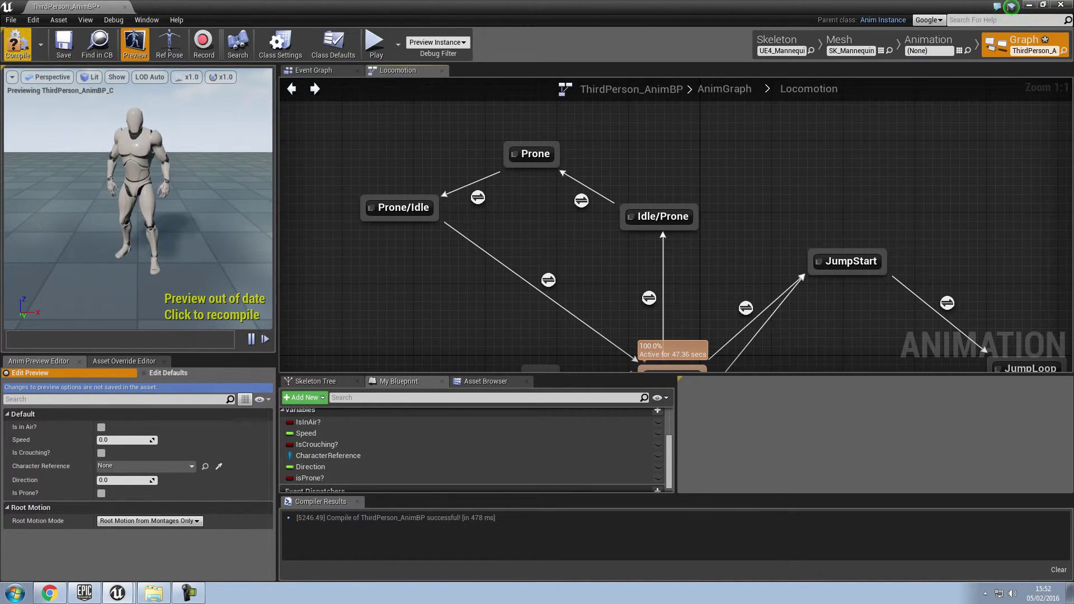
# Compile, preview Is Prone? on and off, then open the Prone/Idle to Idle/Run rule
pyautogui.click(18, 44)
pyautogui.click(101, 493)
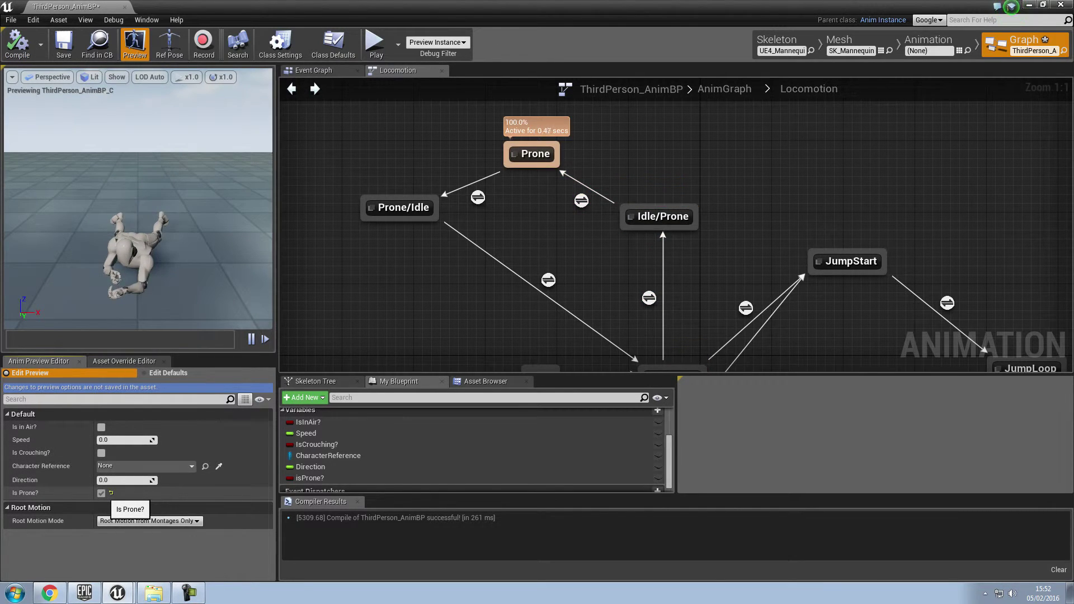
pyautogui.click(101, 493)
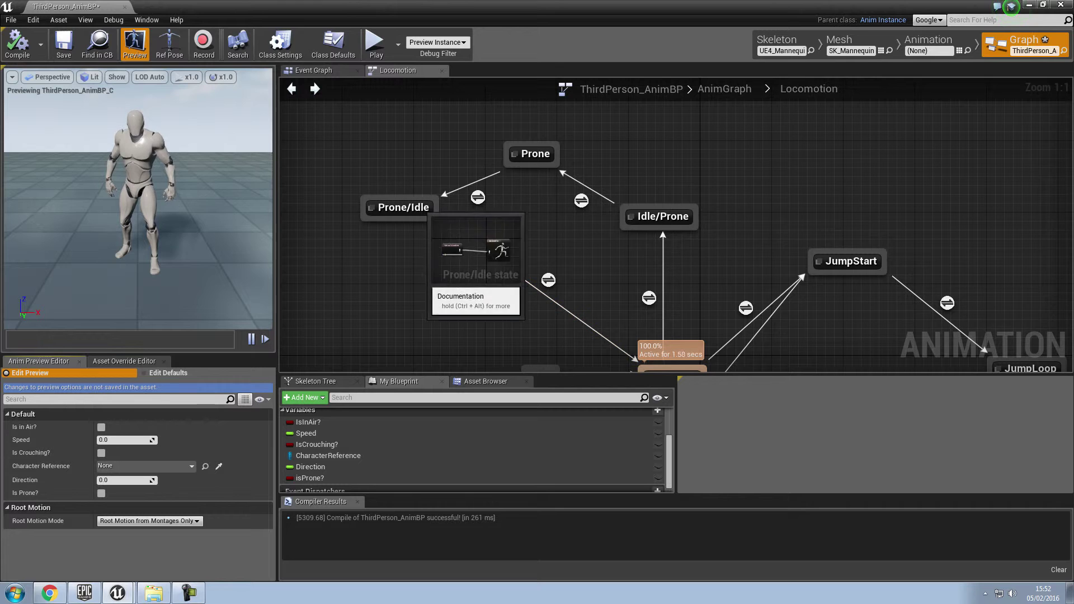
pyautogui.doubleClick(548, 279)
pyautogui.moveTo(336, 100)
pyautogui.mouseDown(button='right')
pyautogui.moveTo(591, 201)
pyautogui.moveTo(584, 249)
pyautogui.mouseUp(button='right')
# Add a Time Remaining (Prone_To_Stand_Copy) node to the rule graph
pyautogui.rightClick(561, 213)
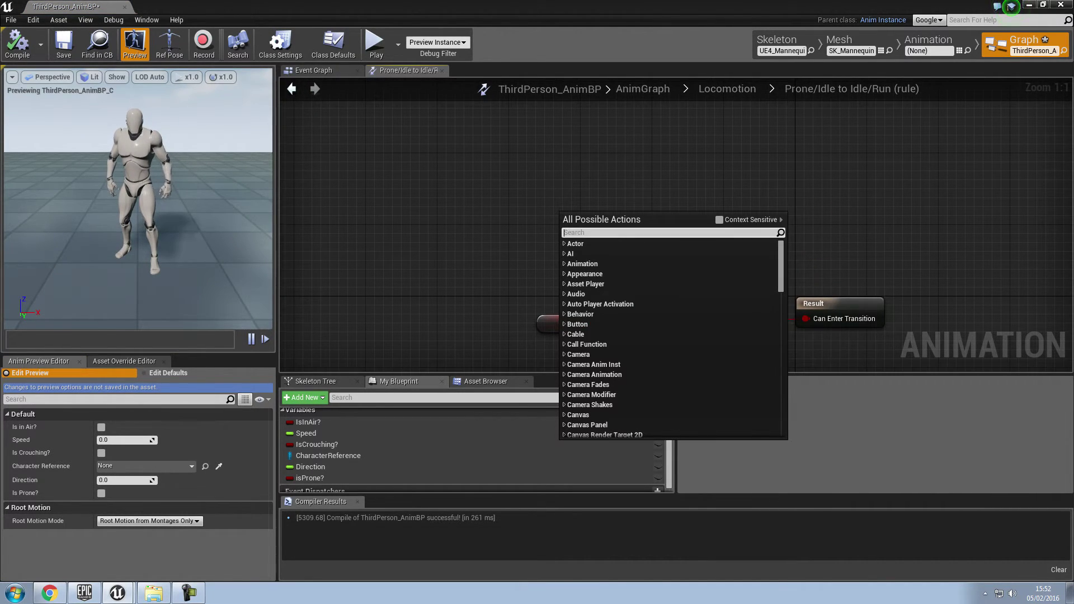
pyautogui.write('prone to')
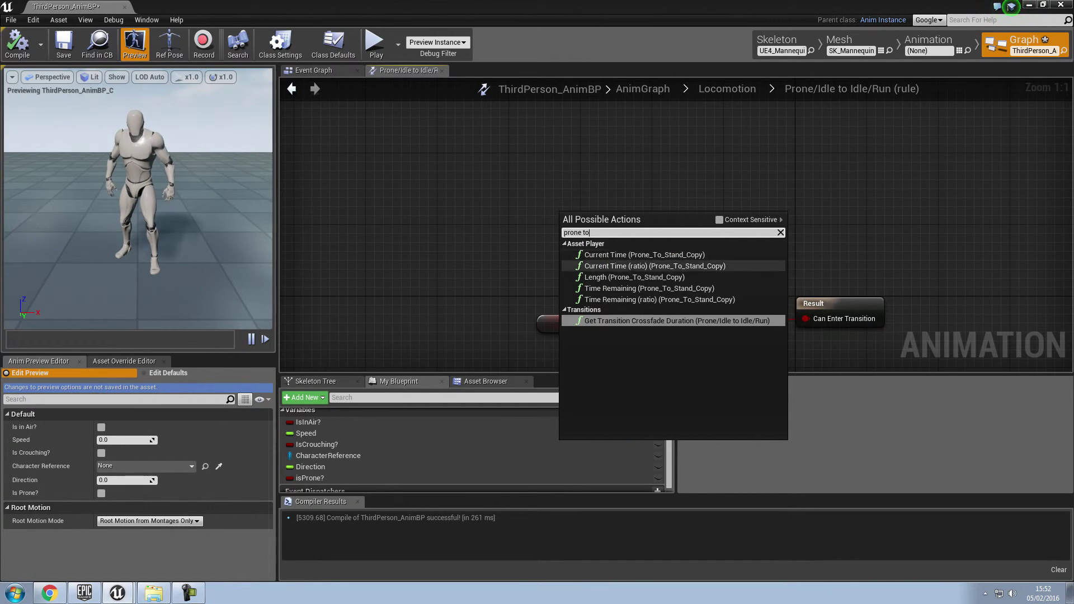
pyautogui.click(649, 288)
pyautogui.moveTo(649, 224); pyautogui.dragTo(459, 224)
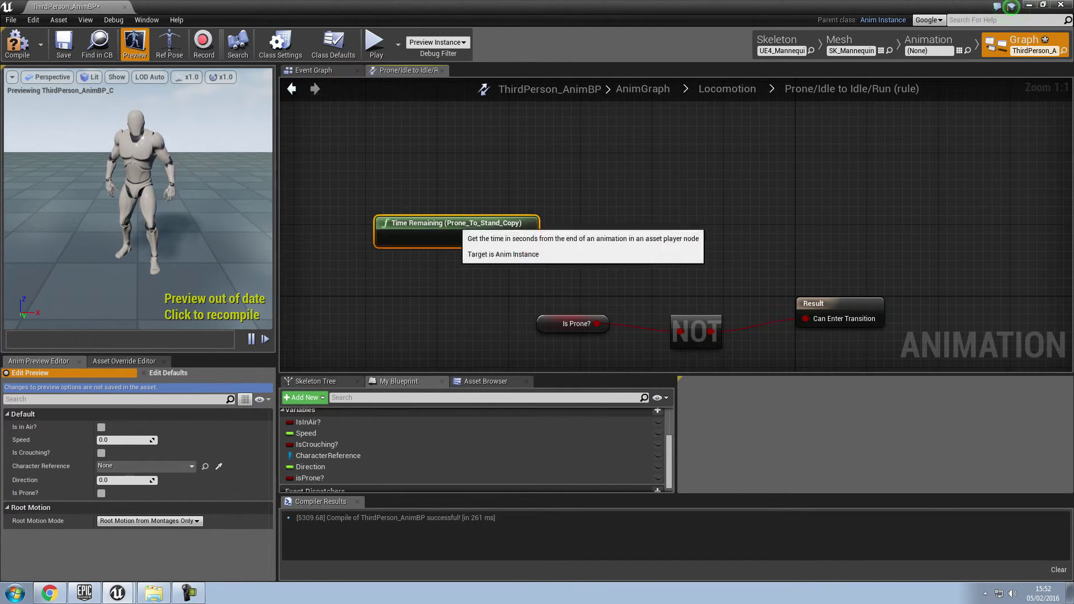
# Wire Time Remaining through a float < float check into Can Enter Transition, removing Is Prone? and NOT
pyautogui.moveTo(528, 238); pyautogui.dragTo(643, 241)
pyautogui.write('float<')
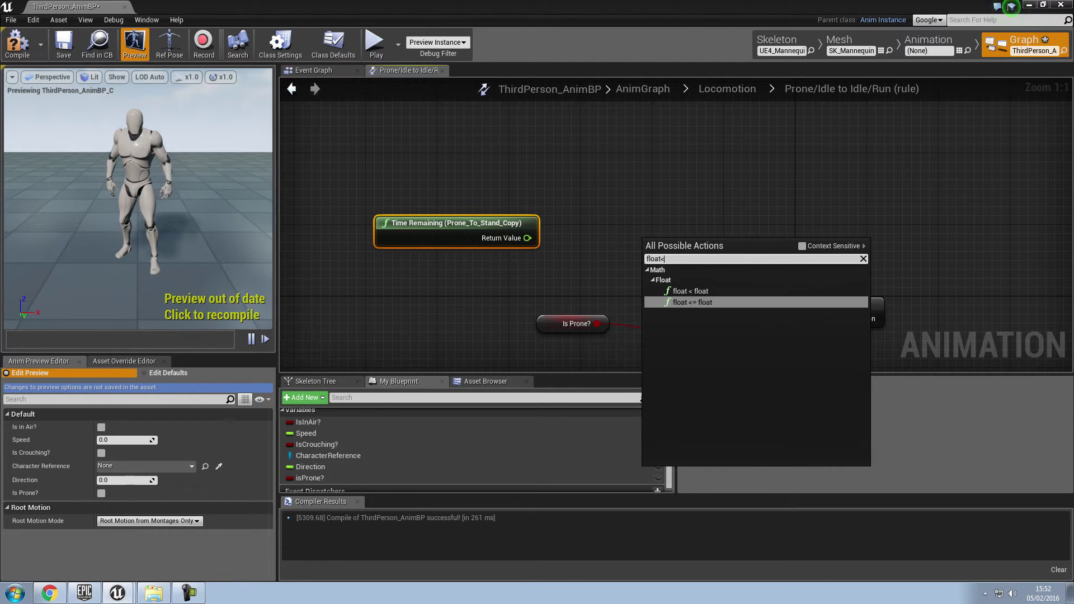
pyautogui.press('Up')
pyautogui.press('Return')
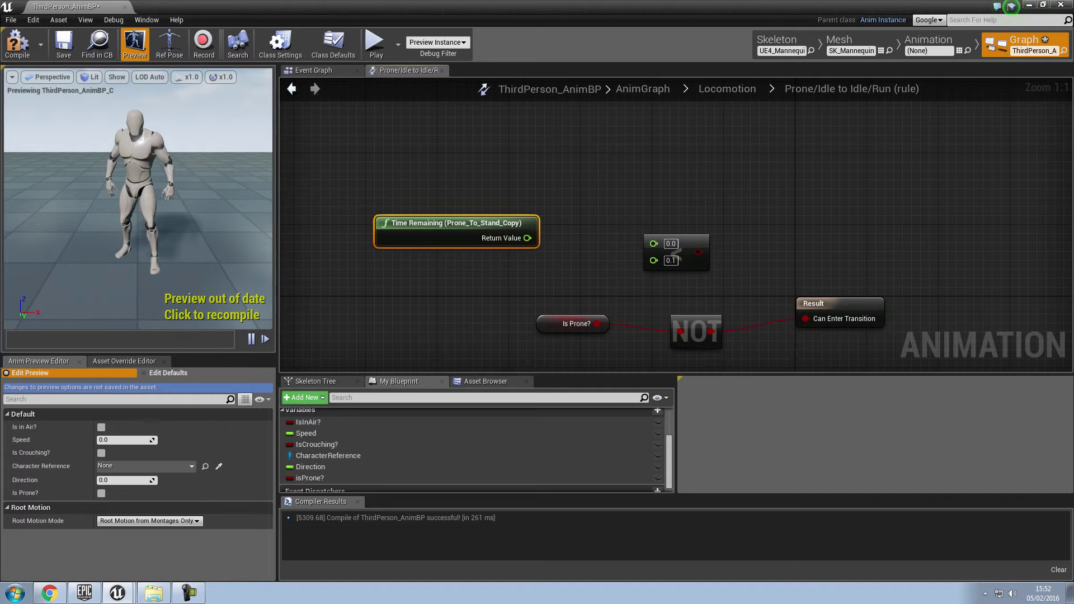
pyautogui.moveTo(547, 246); pyautogui.dragTo(654, 242)
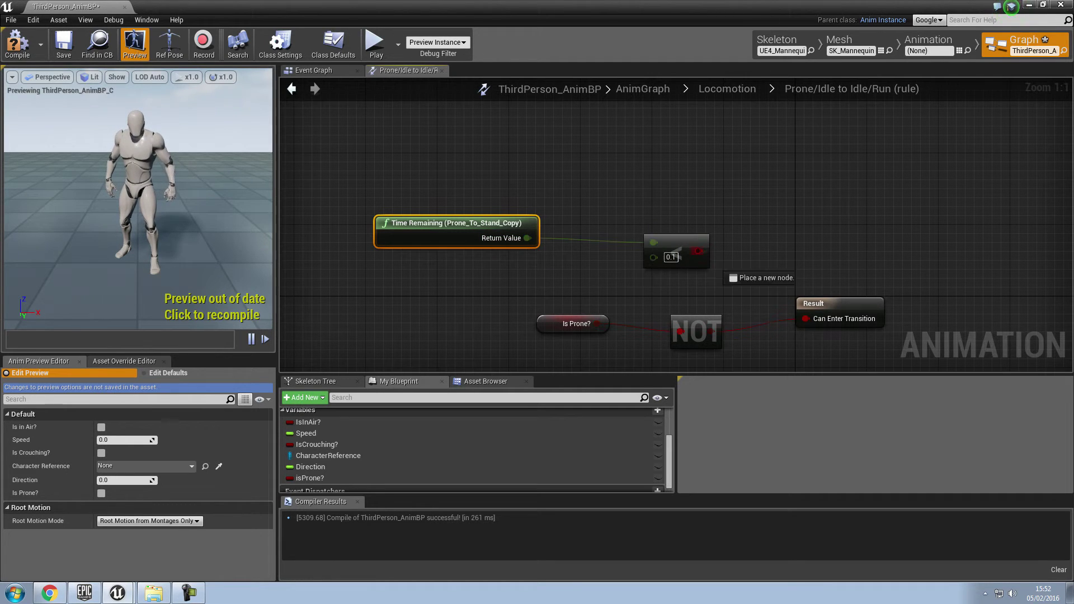
pyautogui.moveTo(724, 270); pyautogui.dragTo(806, 318)
pyautogui.moveTo(529, 306); pyautogui.dragTo(727, 350)
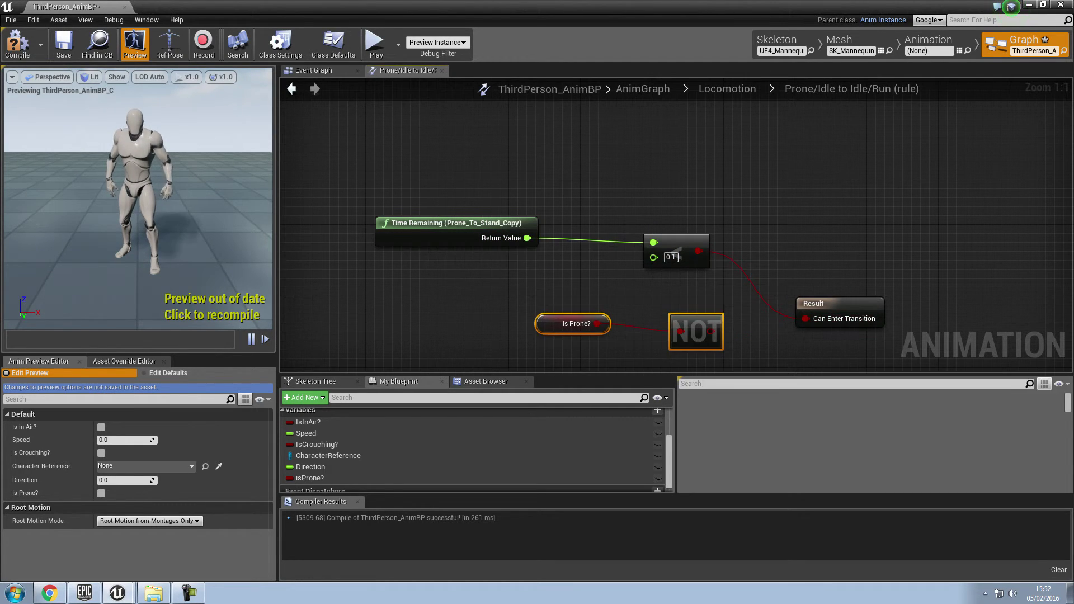
pyautogui.press('Delete')
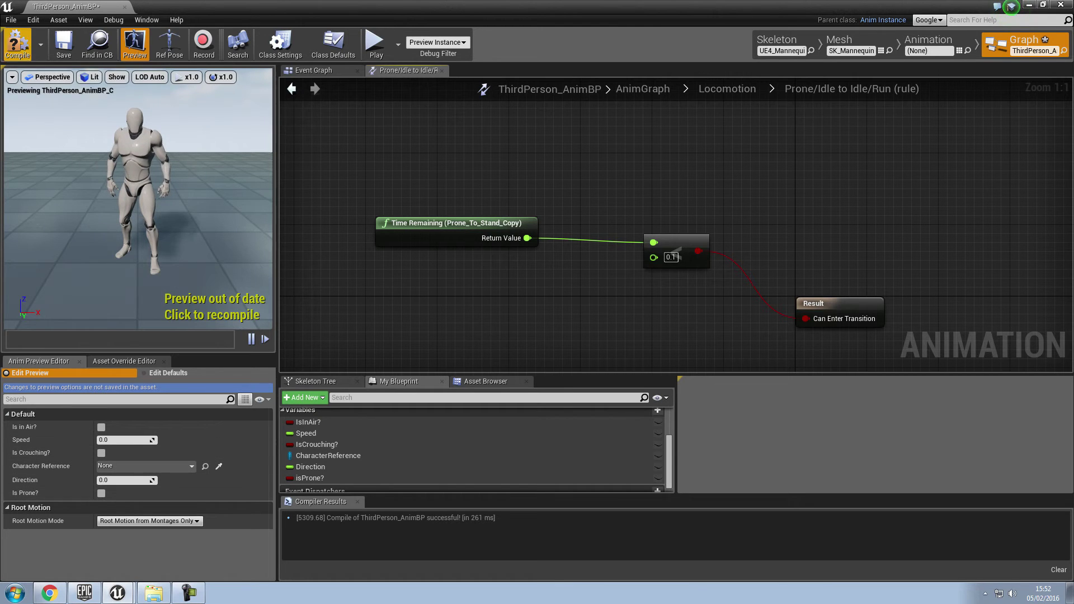
# Recompile and preview the character going prone and standing back up via Is Prone?
pyautogui.click(17, 43)
pyautogui.click(101, 493)
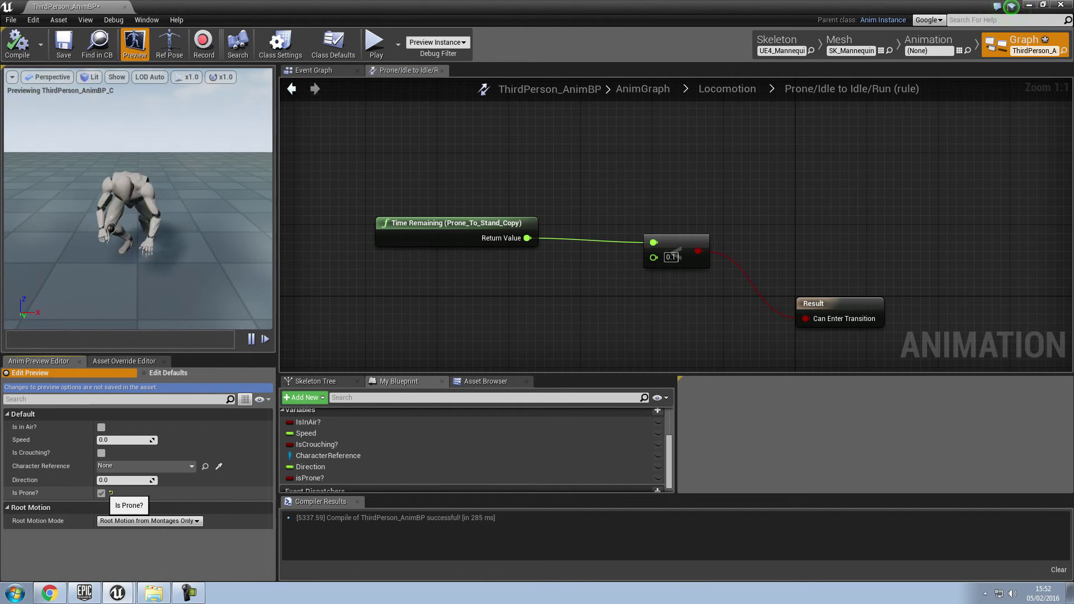
pyautogui.click(102, 493)
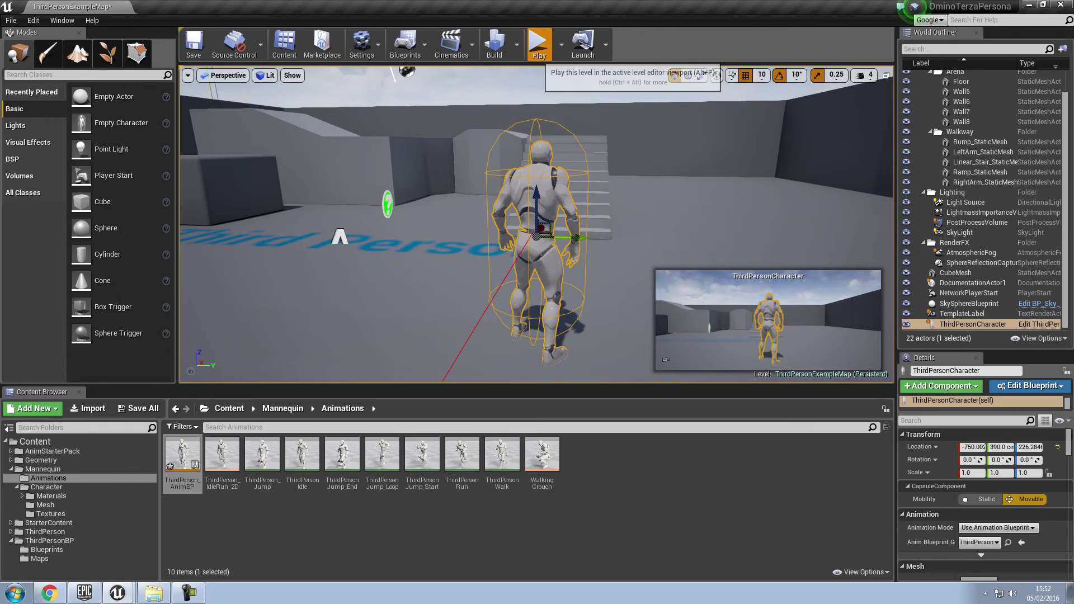
# Start play mode, run the character forward with W, and go prone with Z
pyautogui.click(540, 43)
pyautogui.press('w')
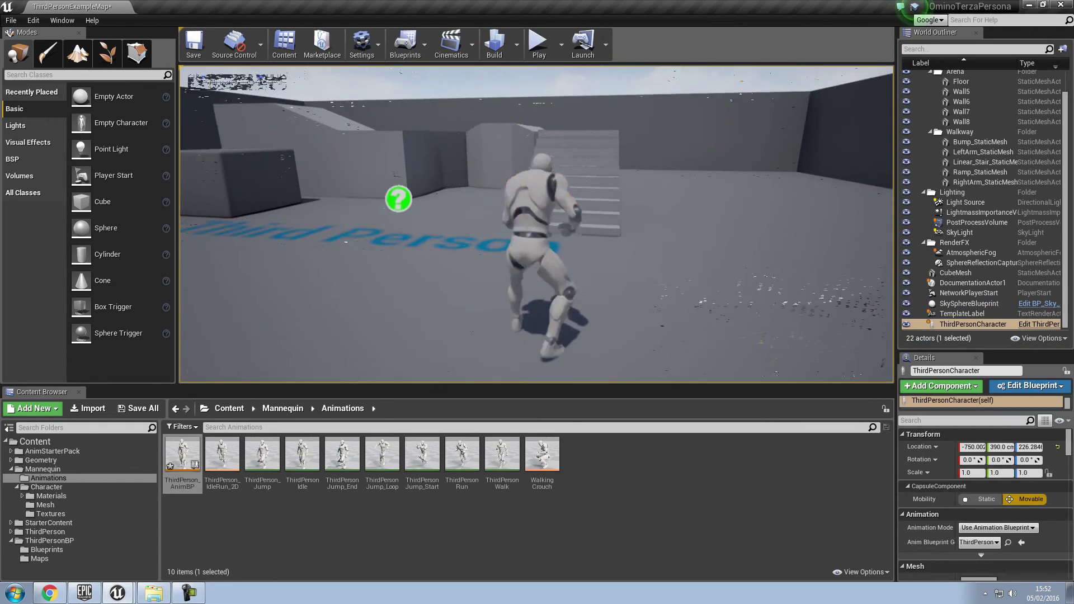
pyautogui.press('z')
pyautogui.press('z')
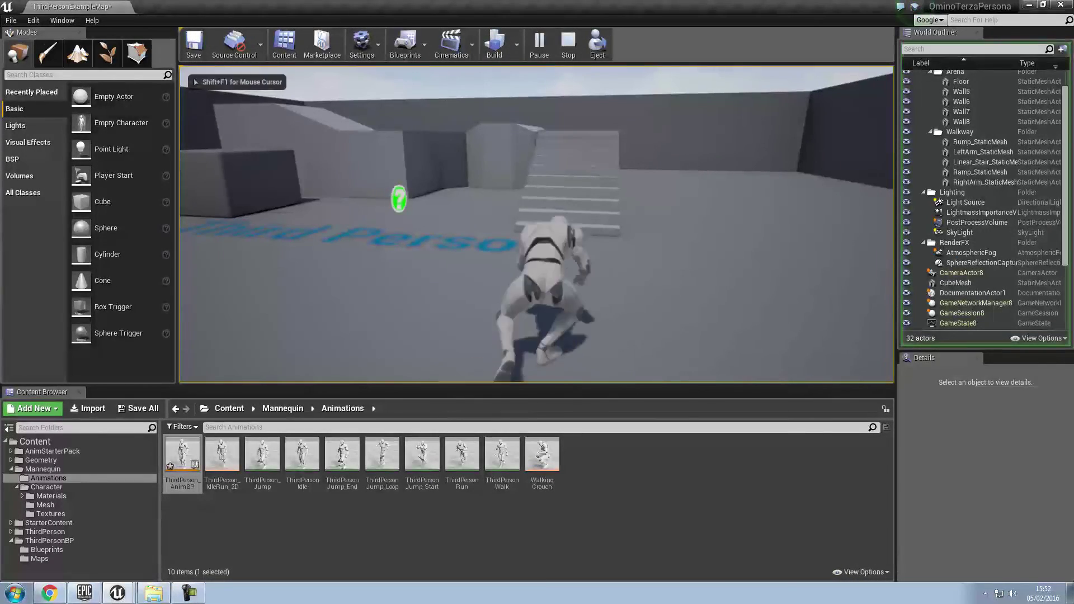